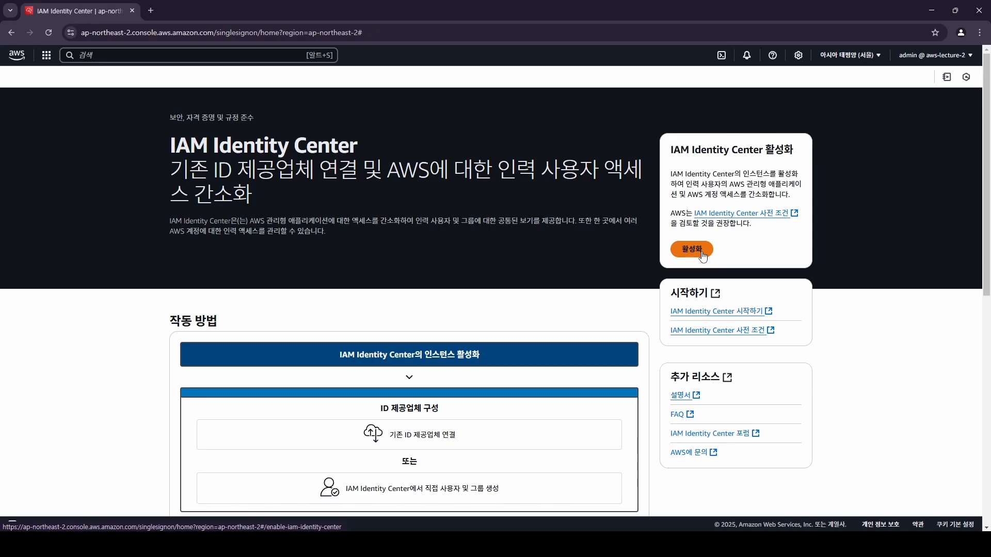
Enable IAM Identity Center in the Asia Pacific (Seoul) region
left_click(695, 255)
left_click_drag(99, 159, 426, 166)
left_click_drag(292, 193, 195, 168)
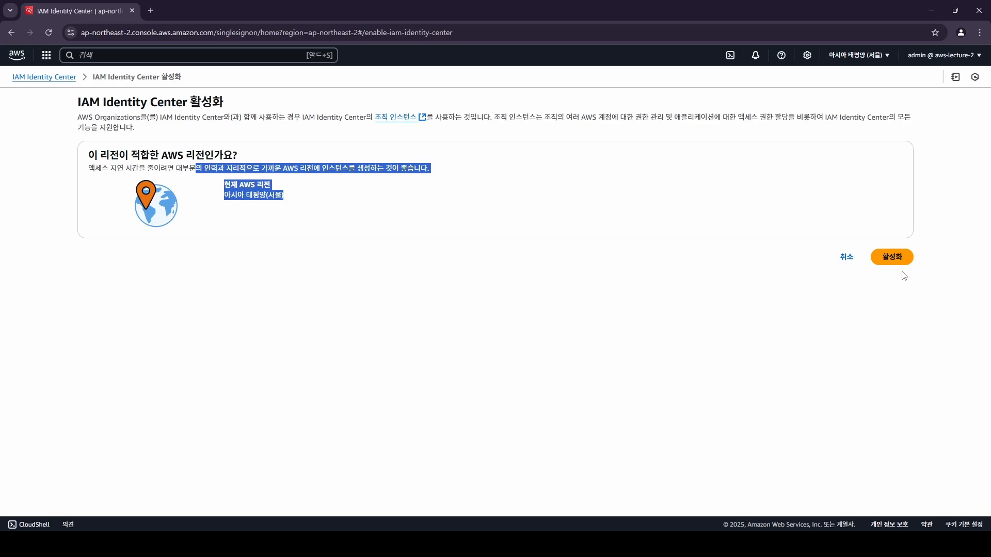
left_click(890, 259)
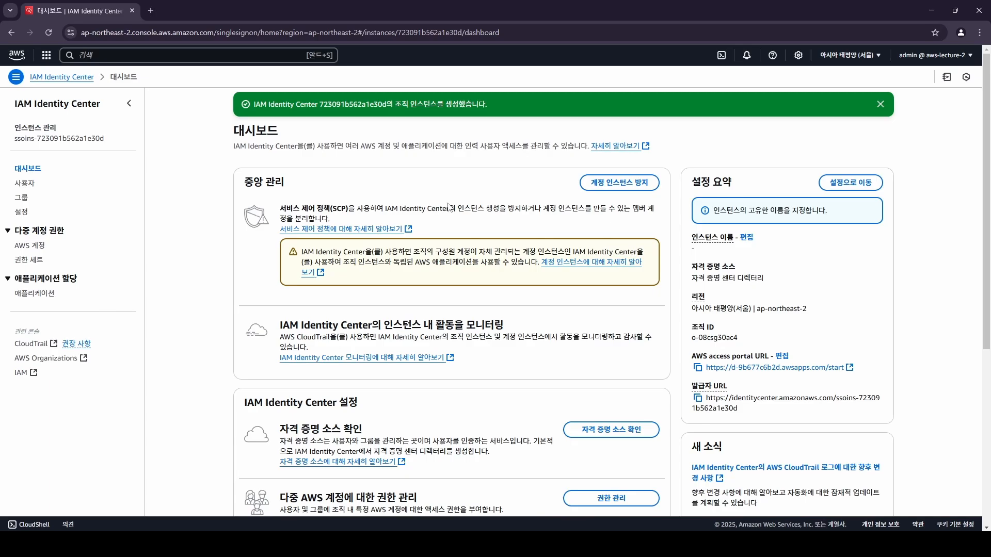
Set the Identity Center instance name to aws-lecture and save the change
scroll(448, 207, "down", 2)
scroll(822, 277, "up", 2)
left_click_drag(768, 356, 695, 353)
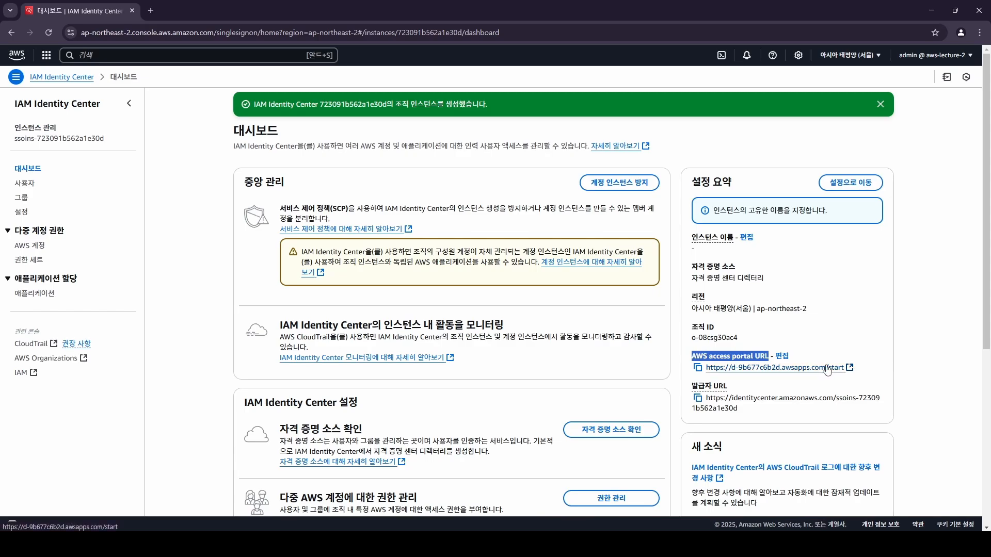
double_click(715, 368)
left_click_drag(733, 368, 838, 365)
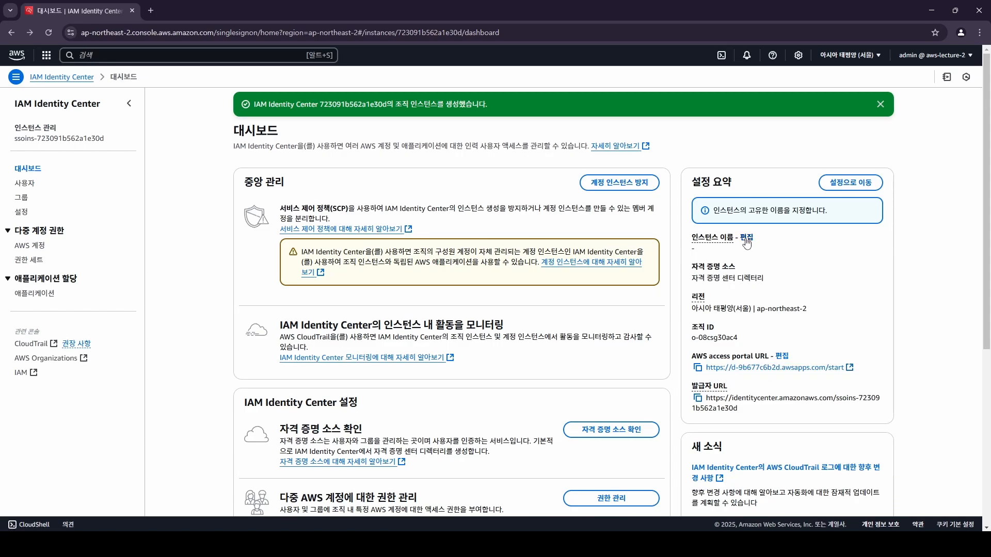
left_click(747, 238)
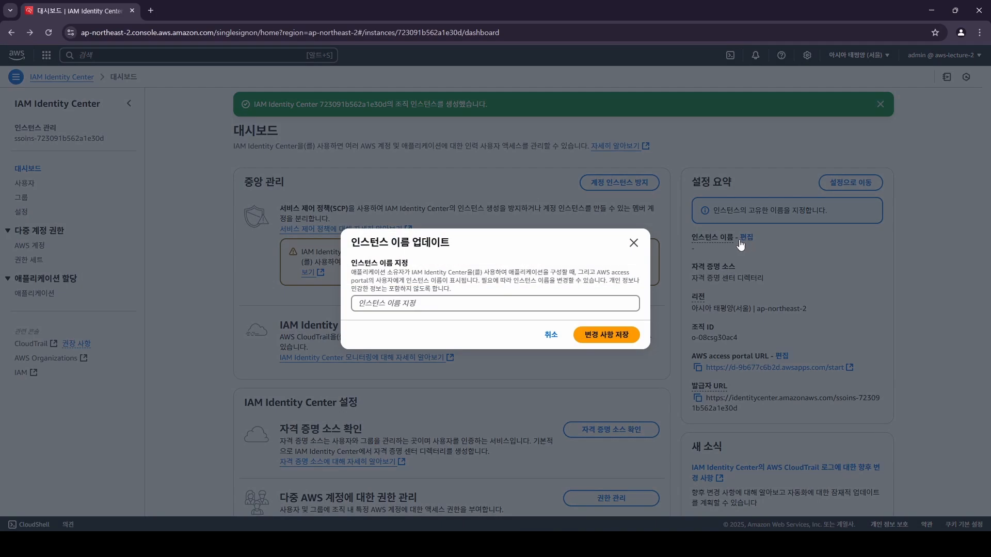
left_click(465, 302)
type("aws-lecture")
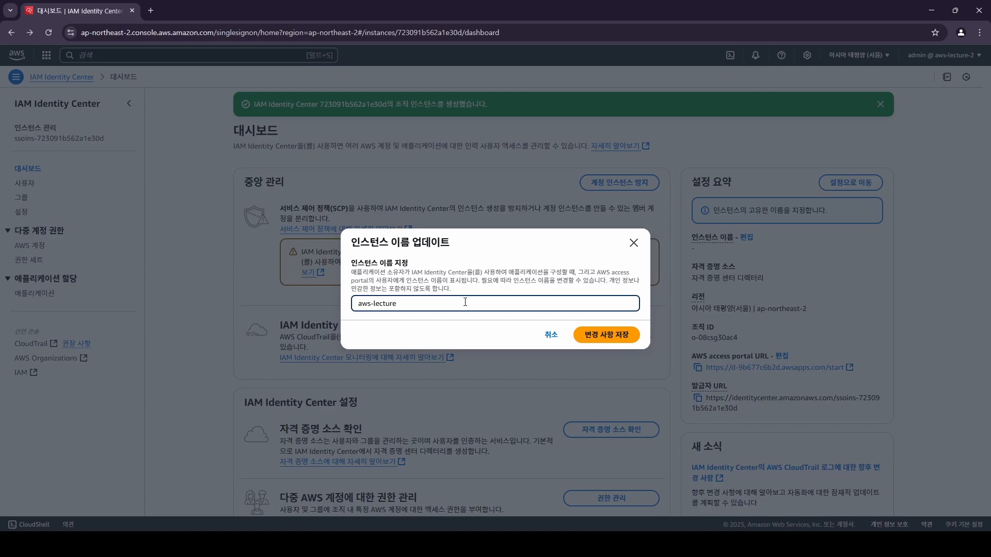
left_click(627, 335)
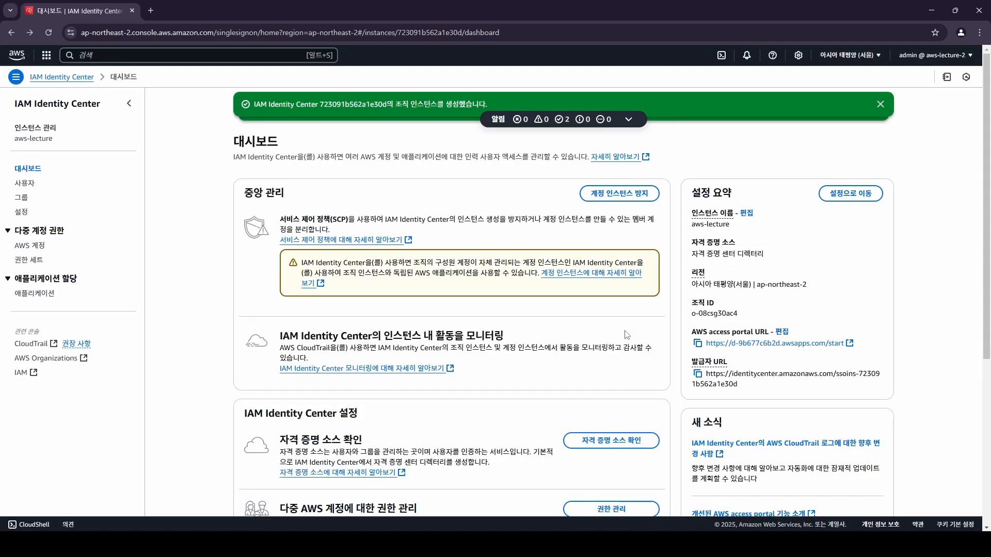
Open the AWS access portal URL customization and set the subdomain to awslecture
triple_click(716, 225)
triple_click(727, 333)
left_click(782, 332)
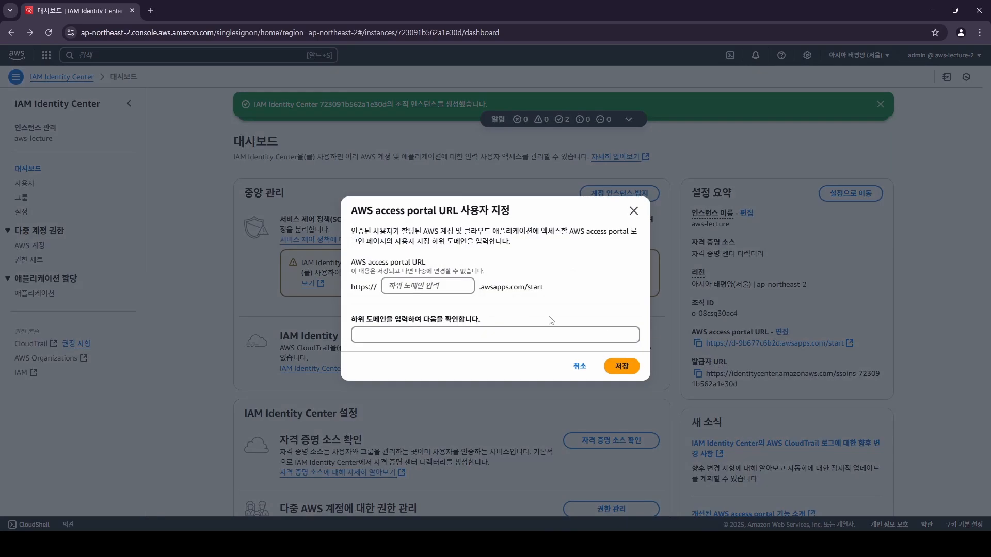
left_click(505, 335)
left_click(457, 287)
type("awsl")
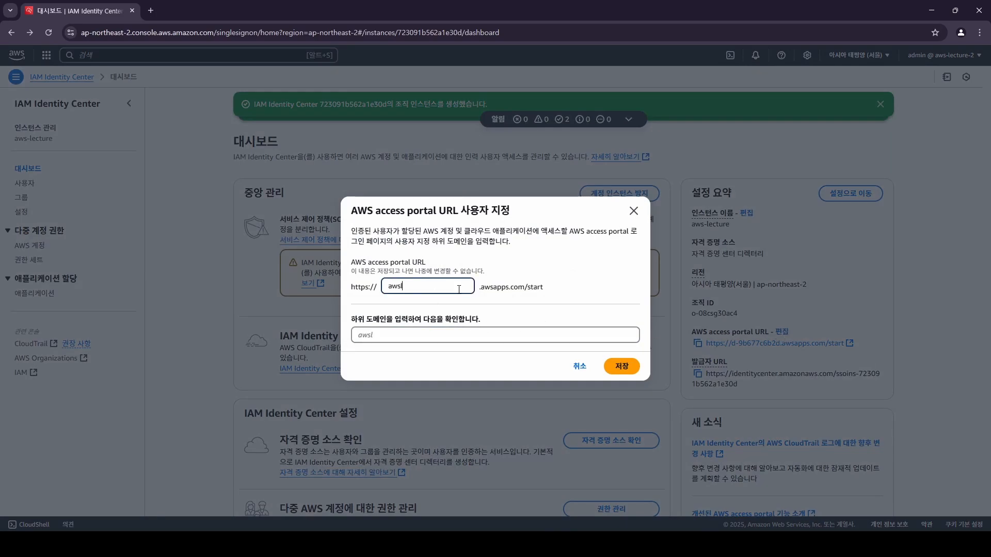
type("ecture")
Confirm the access portal subdomain by re-entering awslecture and save the custom URL
left_click(416, 331)
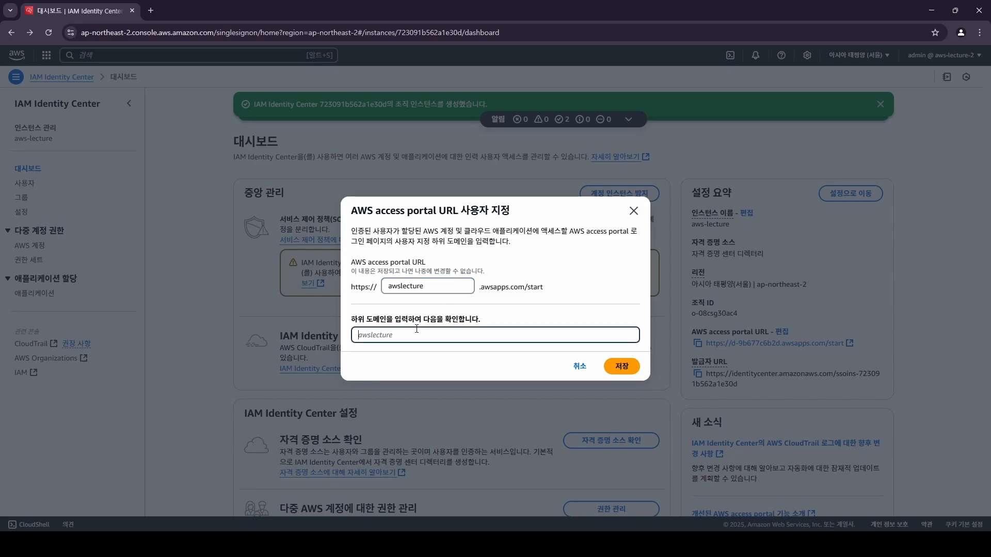
double_click(457, 288)
left_click(458, 288)
left_click_drag(458, 287, 385, 282)
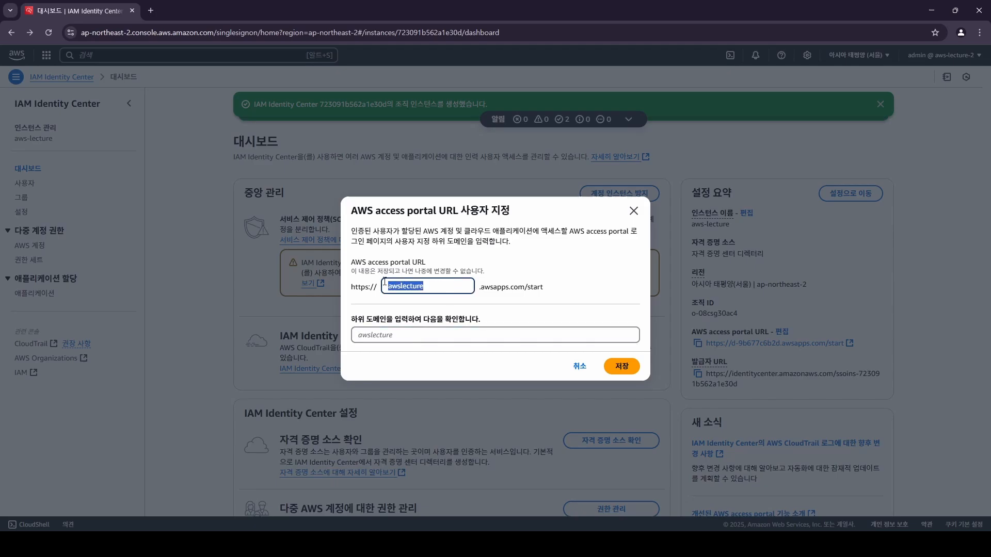
left_click(461, 286)
left_click(423, 332)
type("awslecture")
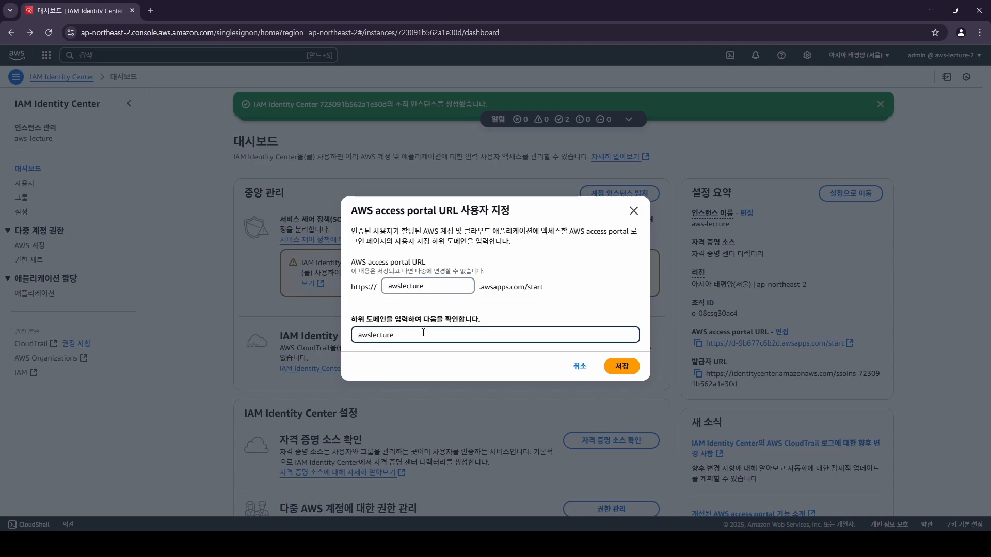
left_click(621, 367)
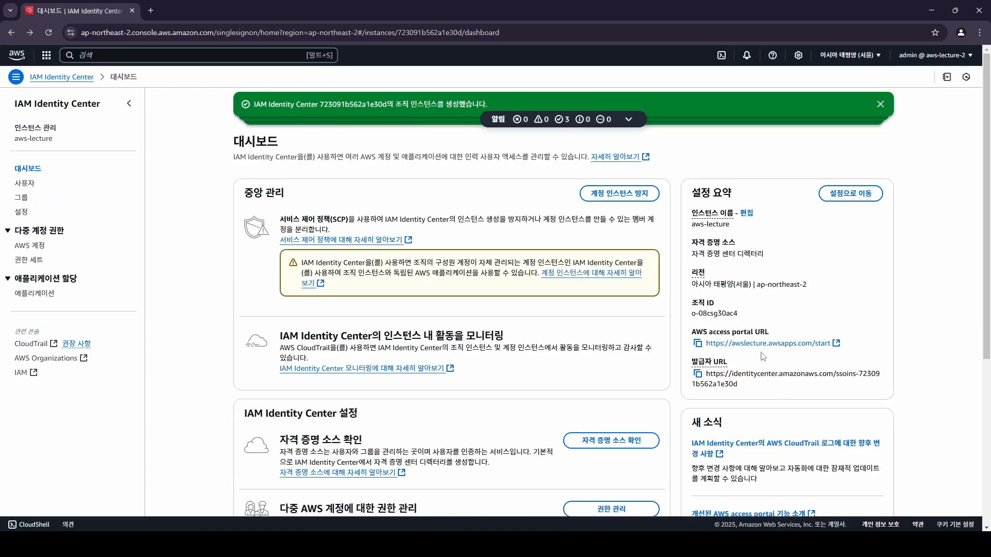
Examine the organization's AWS accounts, including those inside the dev and production units
left_click_drag(692, 333, 769, 333)
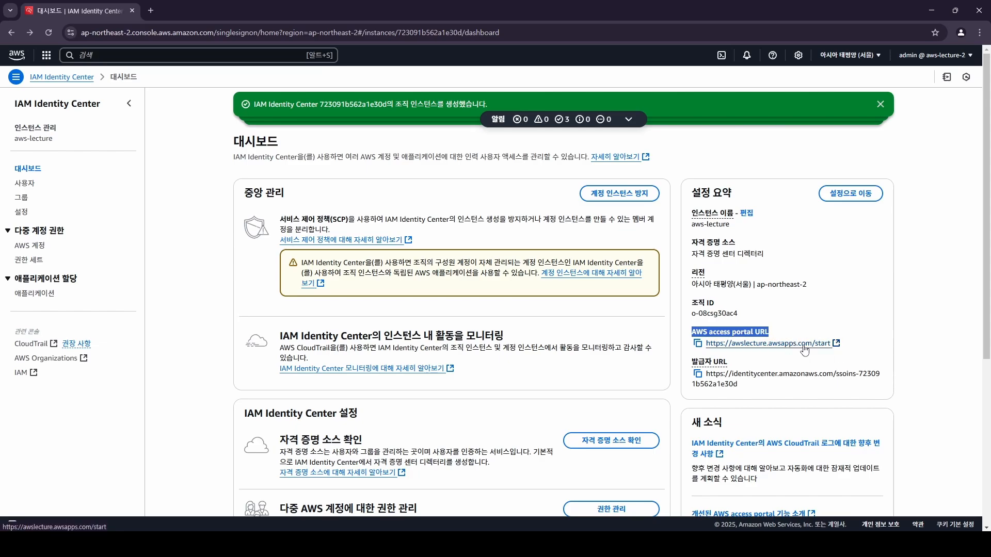
left_click(240, 255)
scroll(240, 255, "down", 2)
left_click(36, 248)
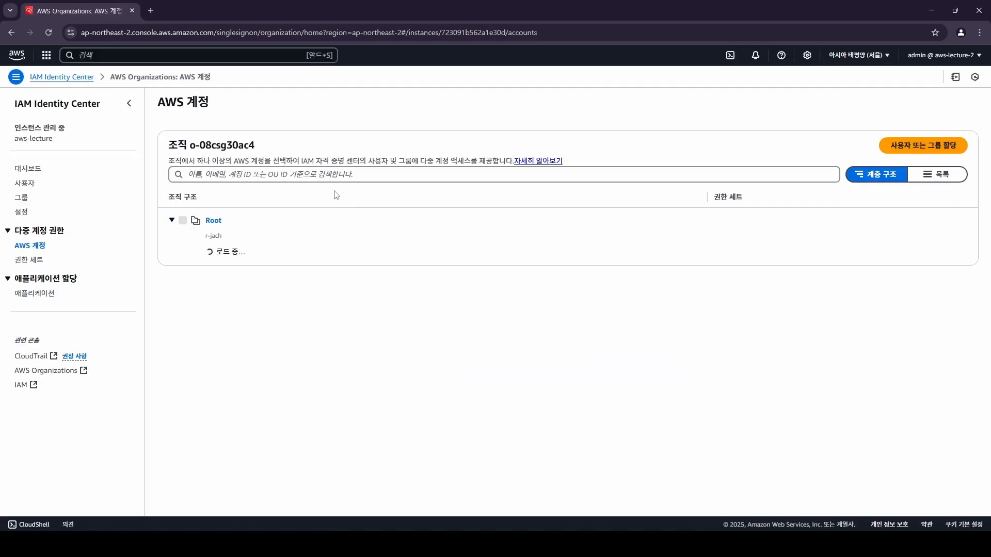
left_click(192, 256)
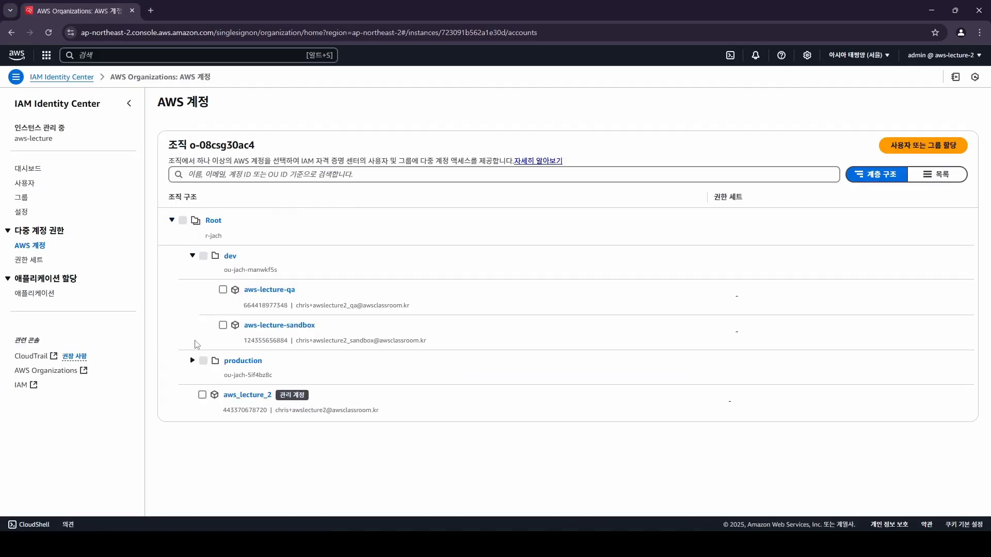
left_click(193, 360)
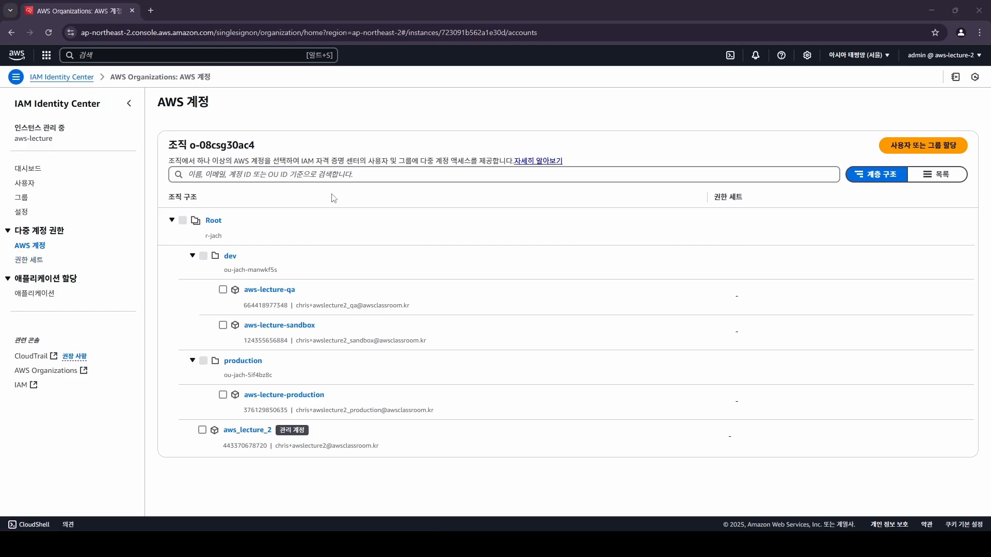
Create an Identity Center group named admin
left_click(22, 199)
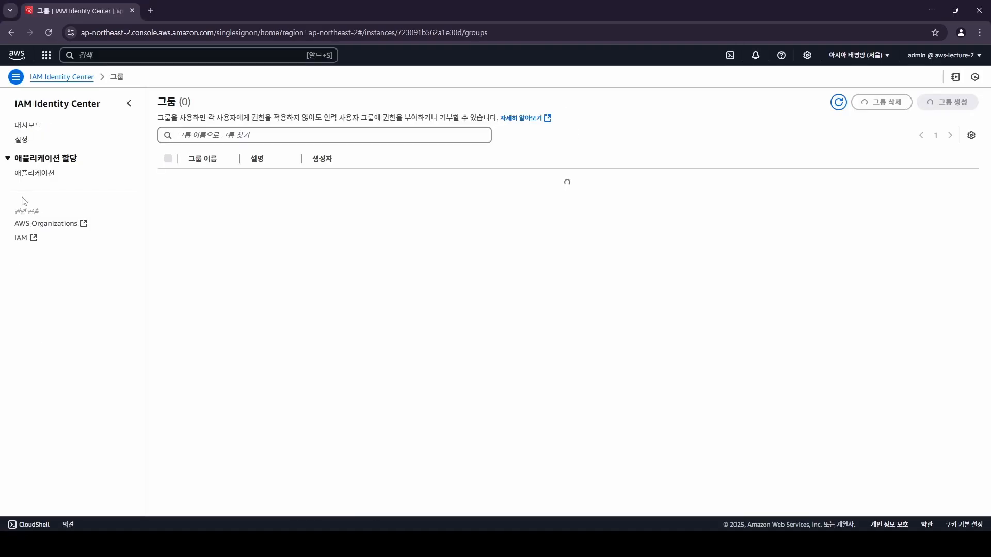
left_click(951, 101)
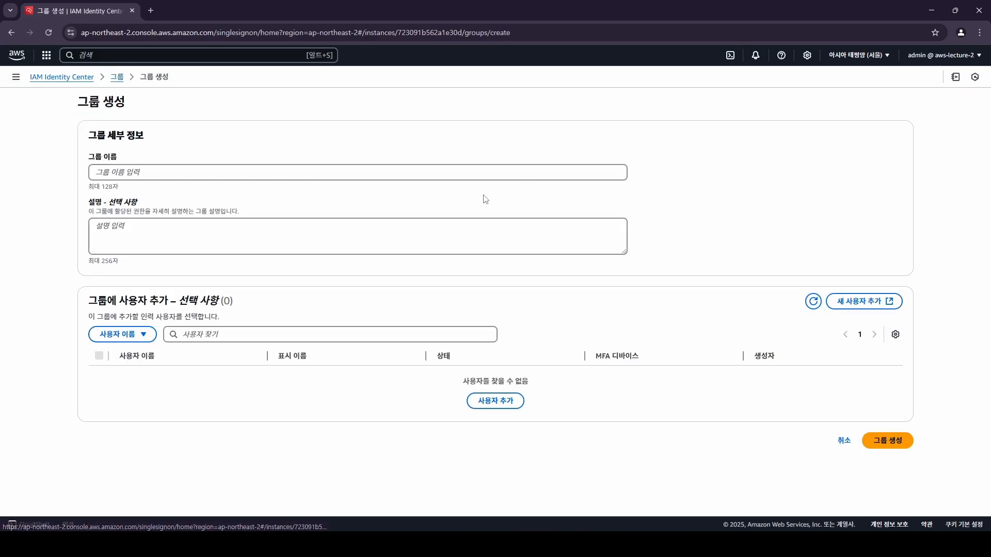
left_click(431, 177)
type("admin")
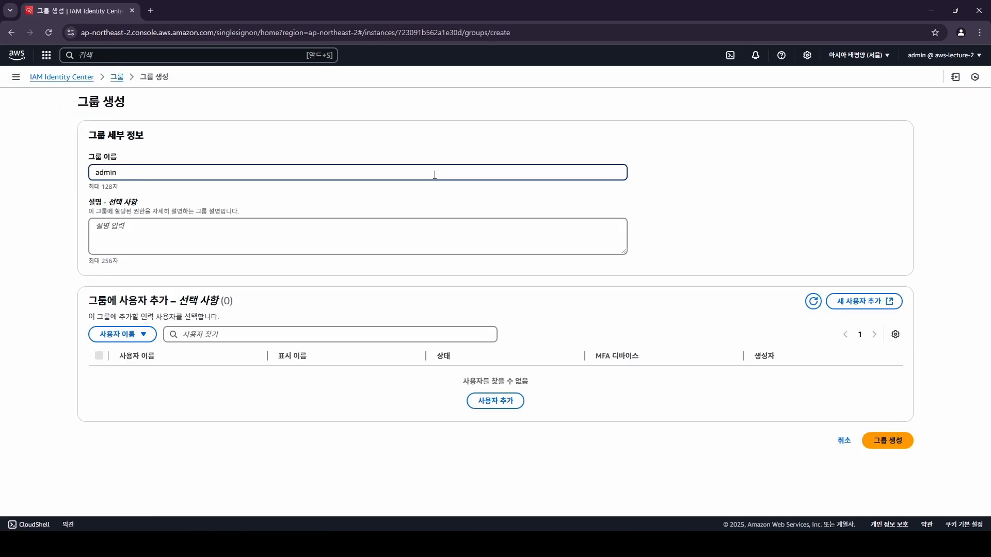
left_click(888, 440)
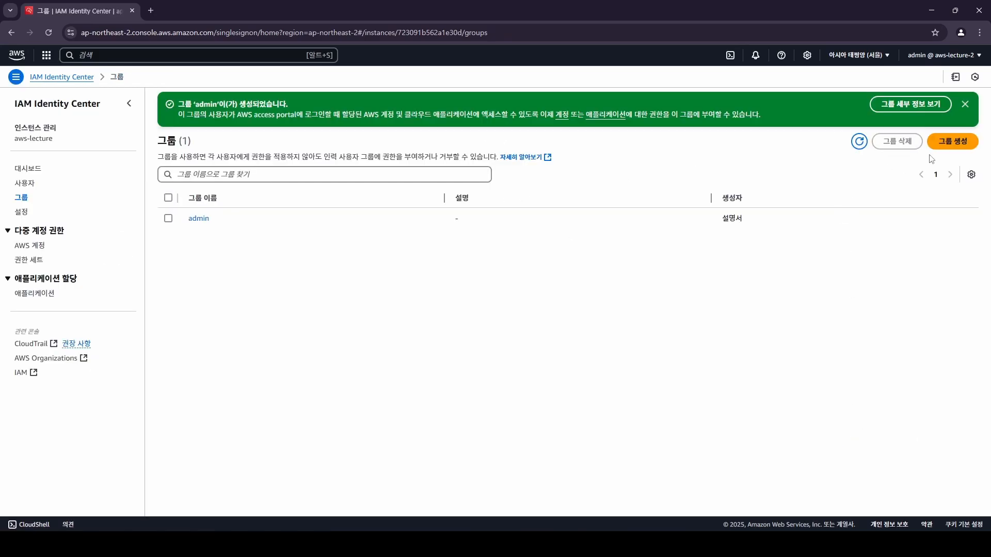
Create a second Identity Center group named billing
left_click(932, 153)
left_click(326, 207)
type("billing")
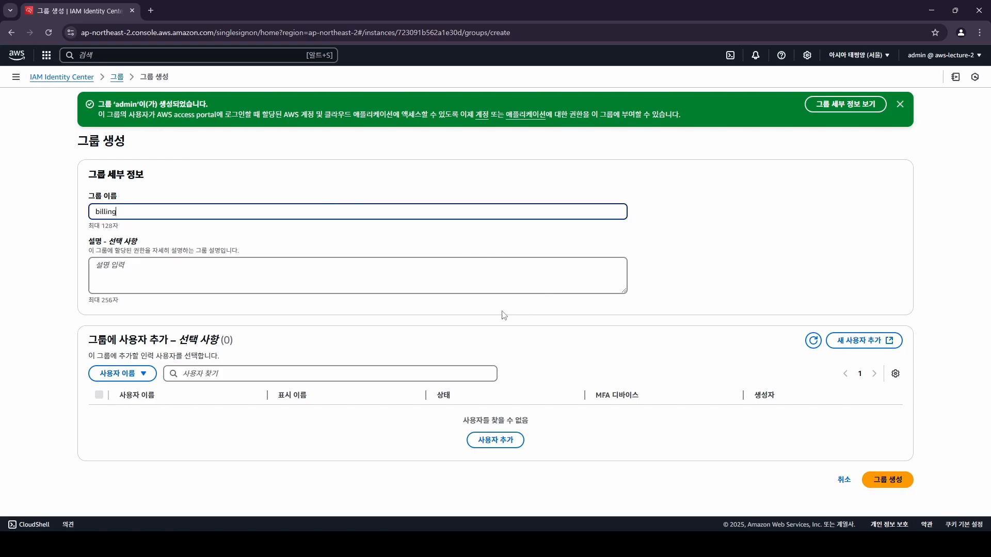
left_click(872, 480)
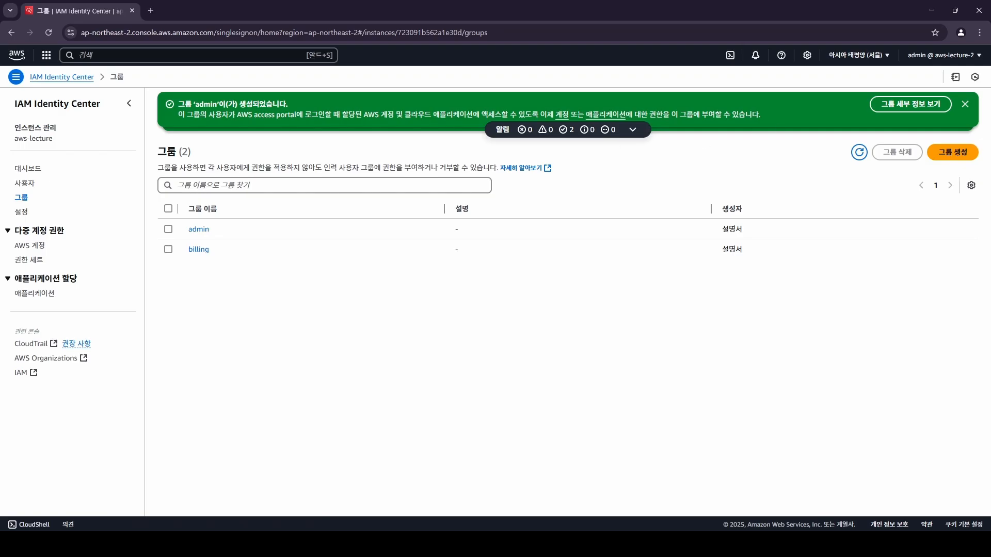
Start adding a new user with the username spark, and fill in and confirm the user's e-mail address
left_click(24, 183)
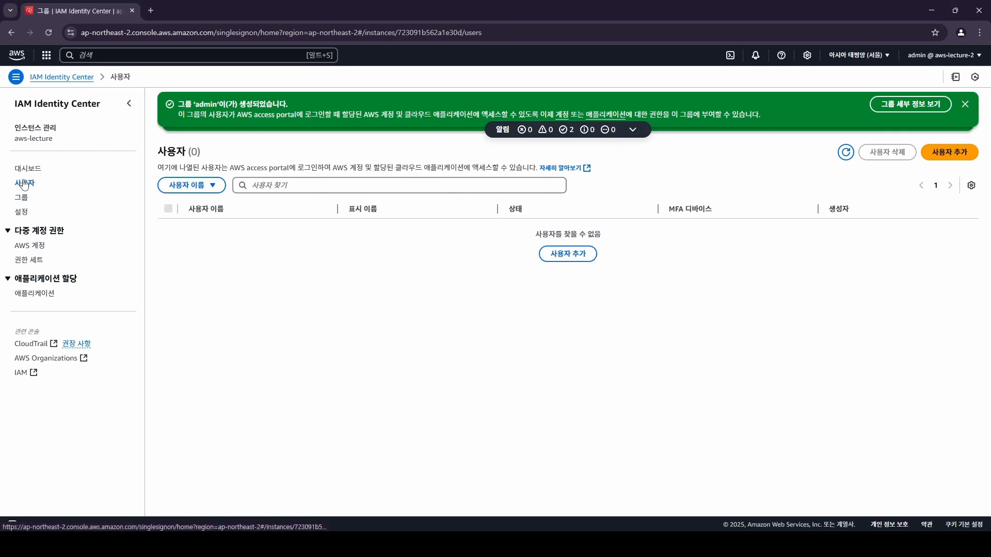
left_click(943, 151)
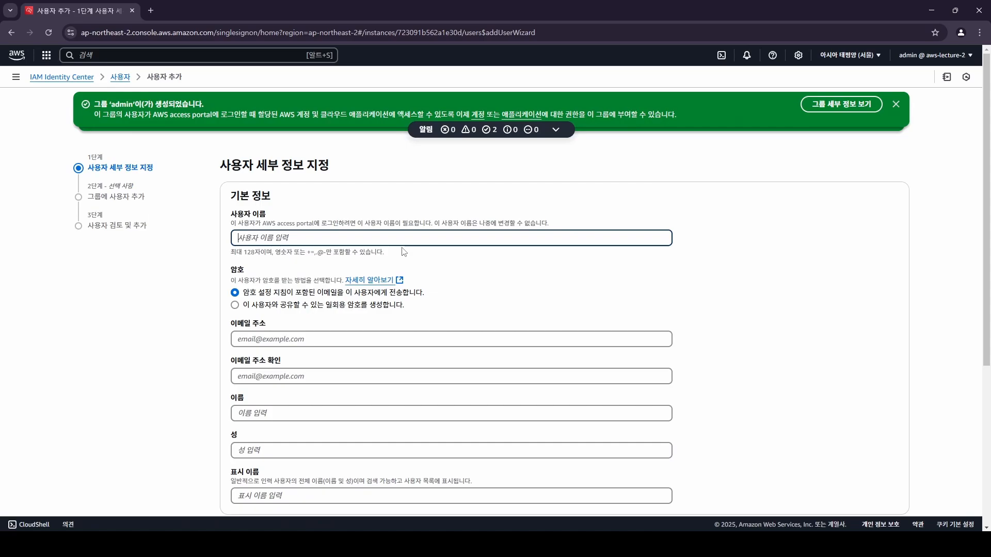
type("spark")
left_click(417, 339)
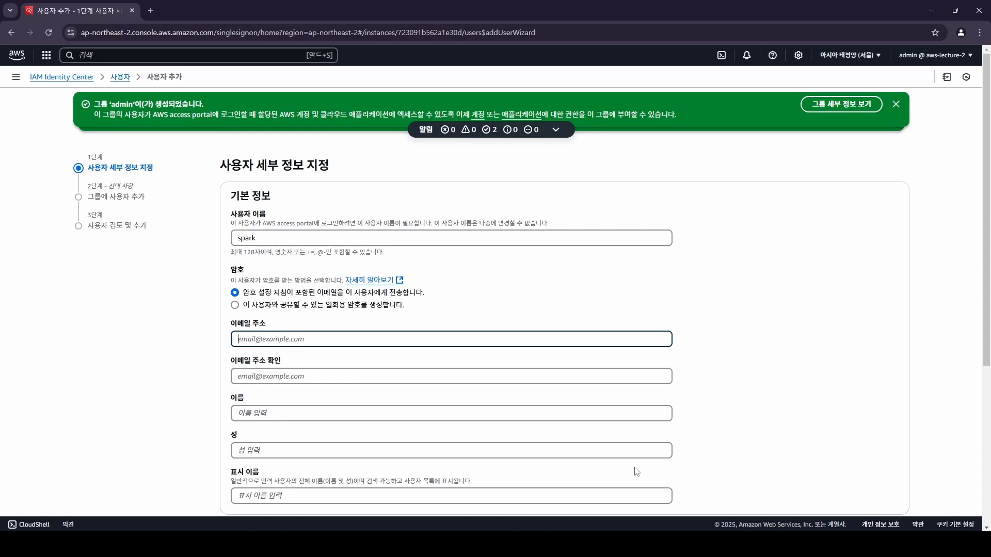
key("ctrl+a")
key("ctrl+c")
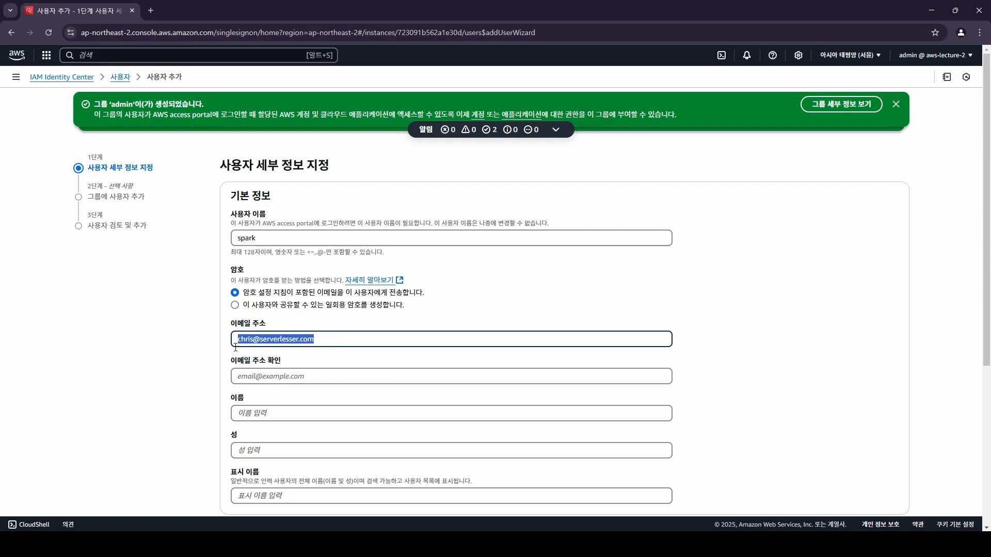
left_click(319, 376)
key("ctrl+v")
Enter the new user's first name and last name
scroll(304, 367, "down", 2)
left_click(326, 310)
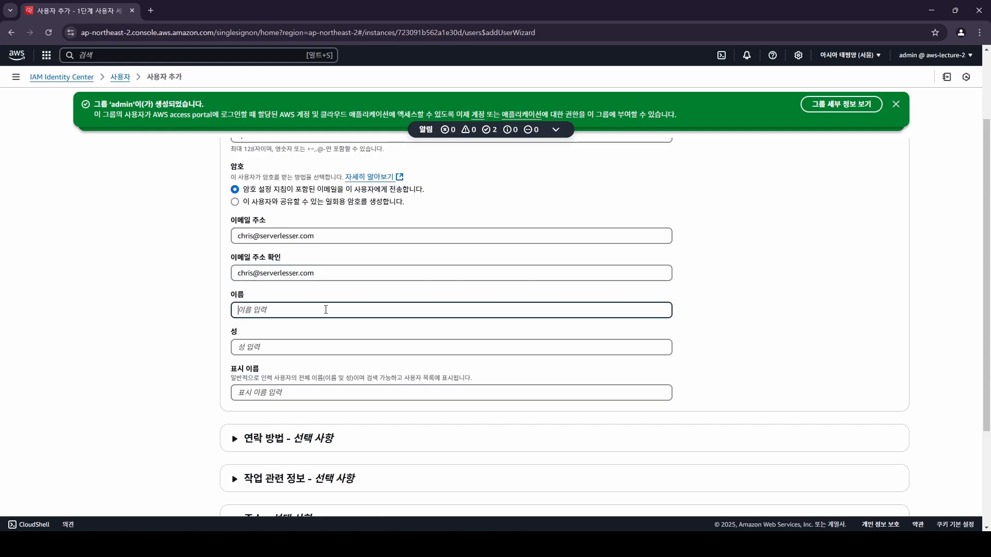
key("Tab")
Look through the new user's optional contact, job, address, preference and additional attribute fields
scroll(361, 336, "down", 2)
left_click(361, 336)
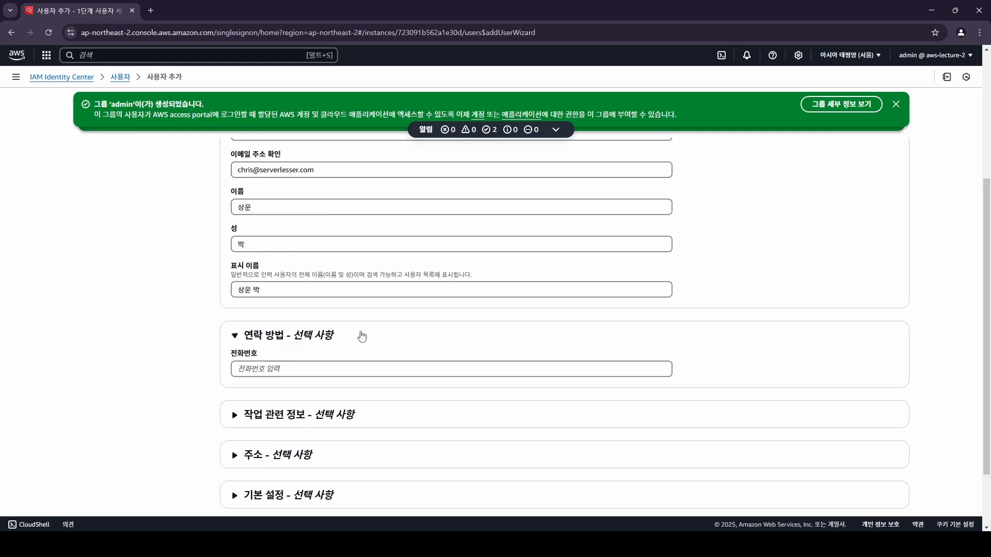
scroll(367, 332, "down", 2)
left_click(366, 332)
scroll(336, 391, "down", 5)
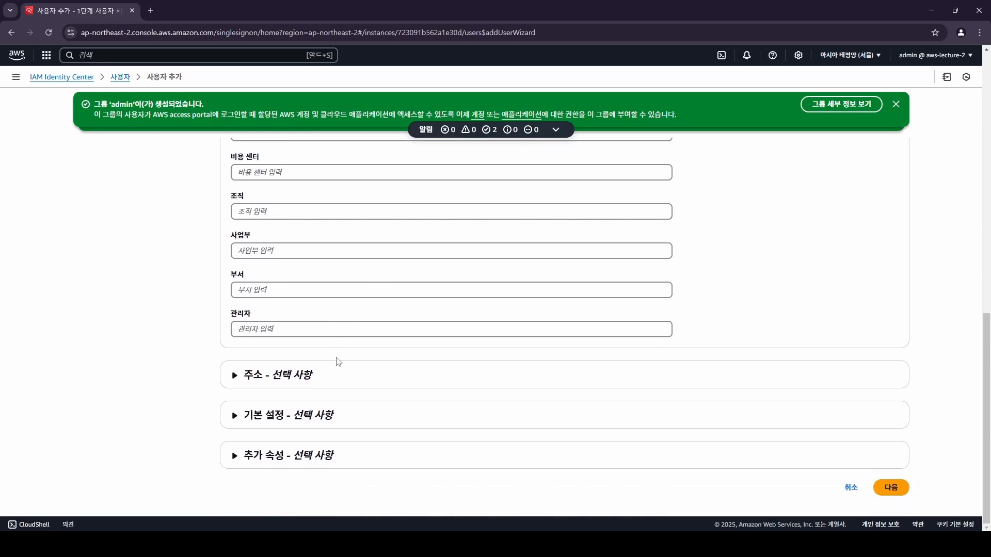
left_click(336, 373)
scroll(336, 387, "down", 4)
left_click(315, 418)
scroll(412, 434, "down", 3)
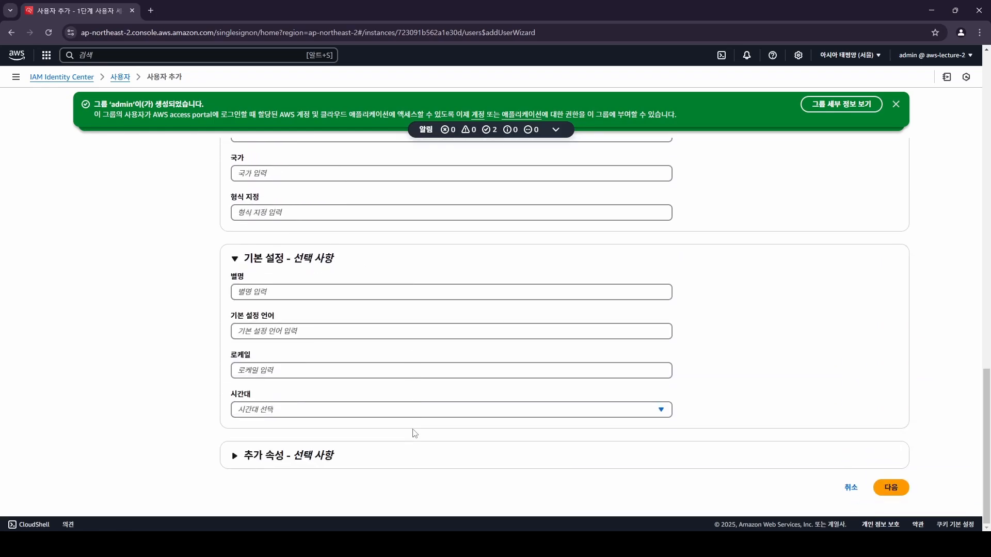
scroll(403, 436, "up", 5)
scroll(403, 436, "up", 15)
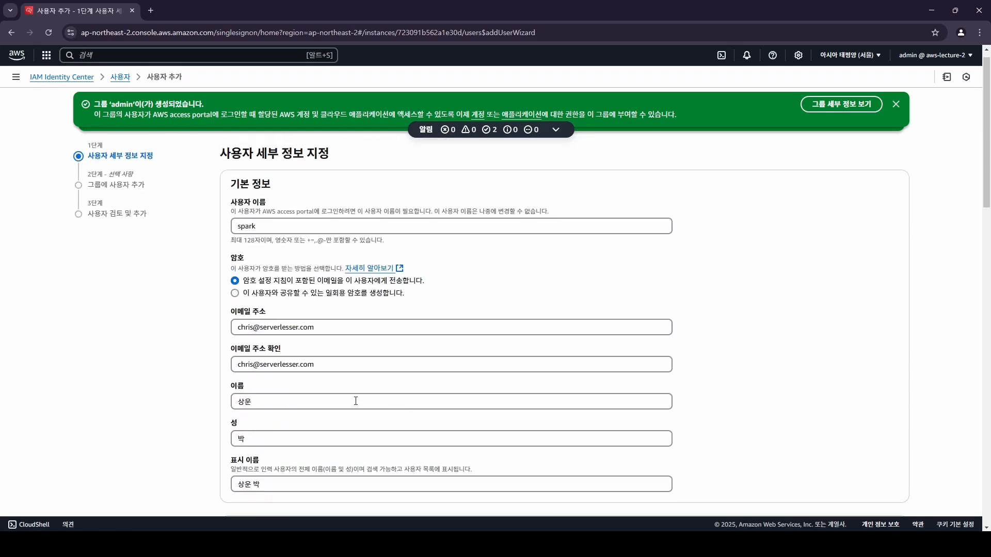
scroll(803, 380, "down", 15)
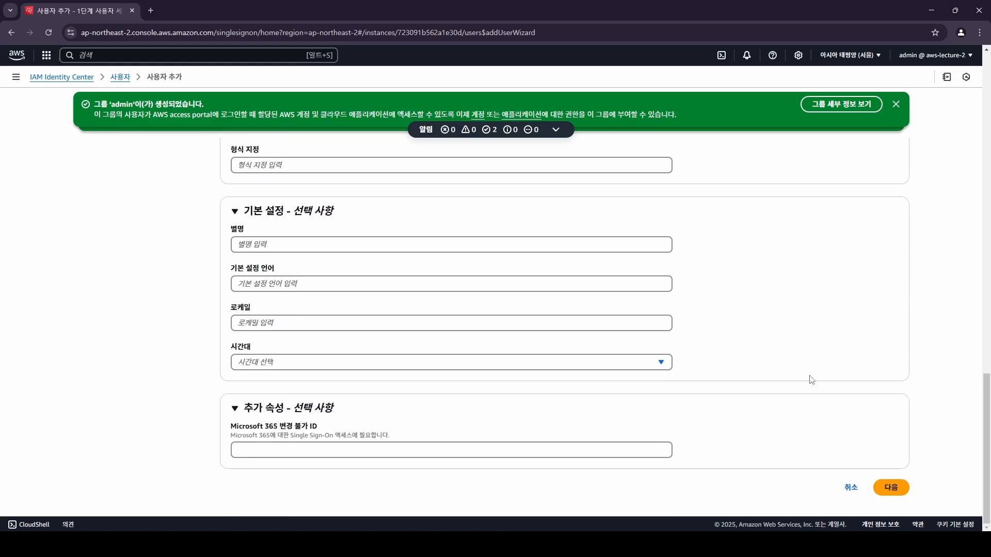
Assign the new user to the admin and billing groups and finish adding the user
left_click(892, 487)
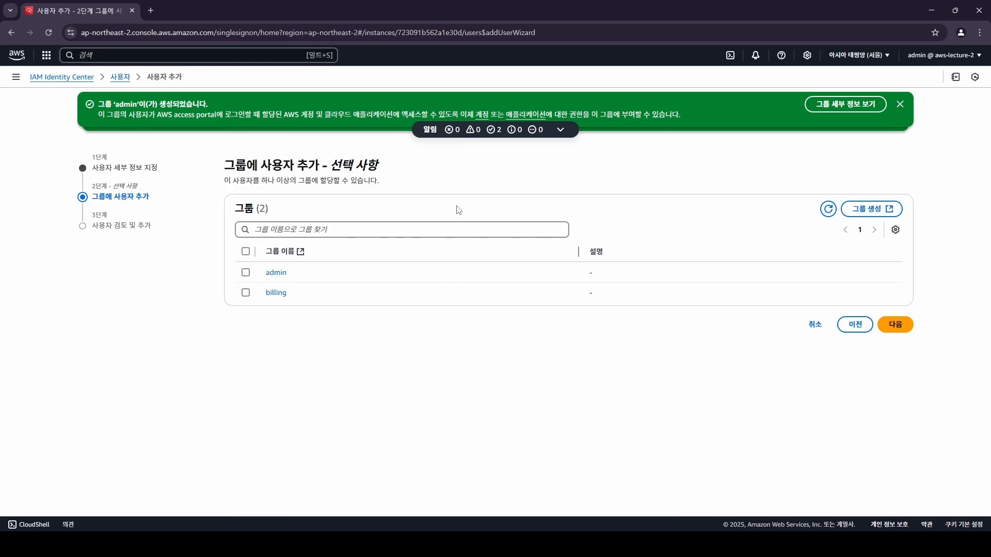
left_click(245, 272)
left_click(245, 292)
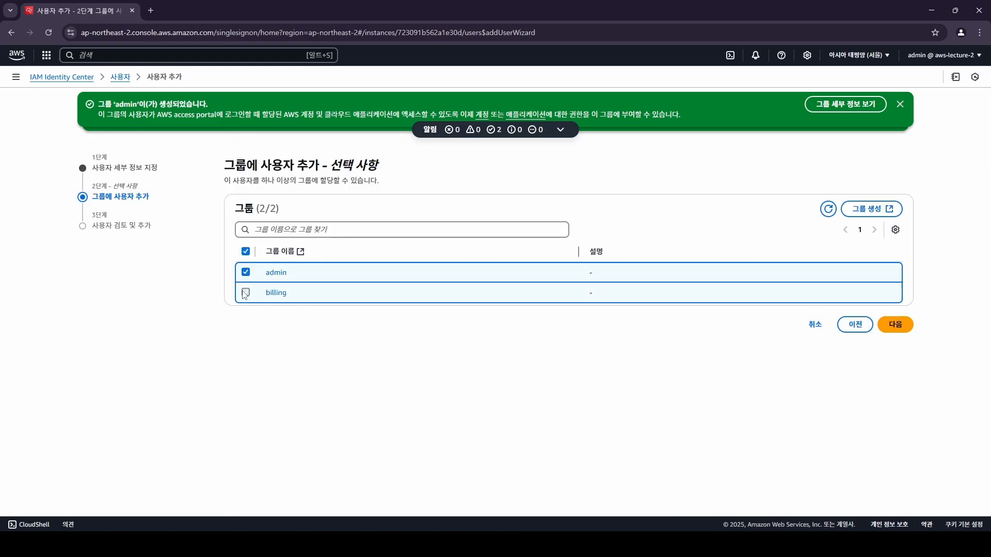
left_click(899, 334)
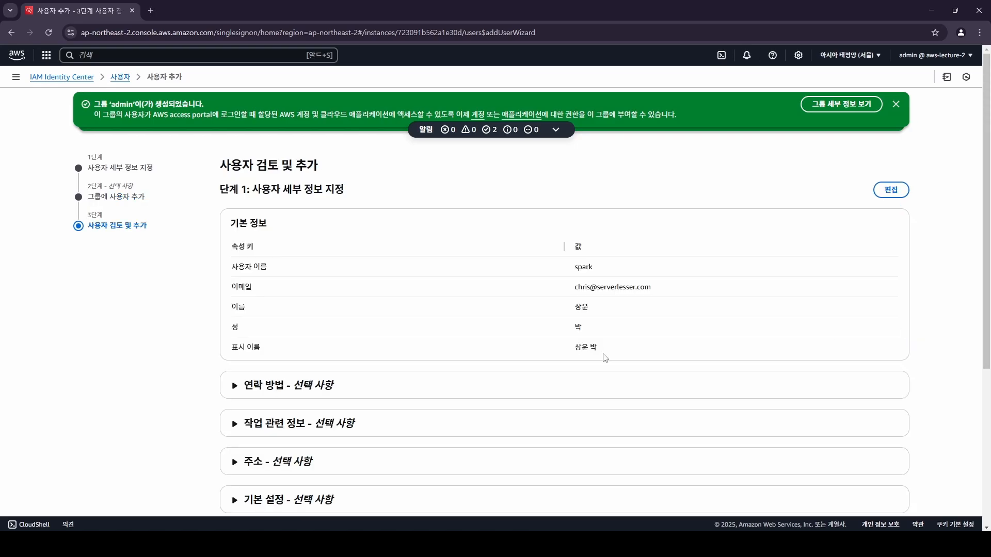
scroll(876, 435, "down", 5)
left_click(875, 493)
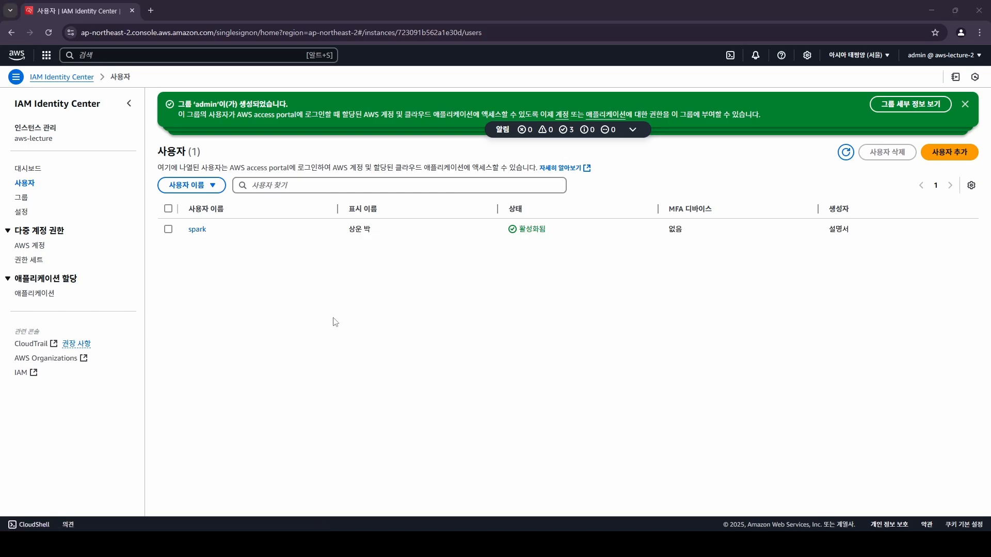
Start creating a permission set and review the AWS managed policies available for the predefined type
left_click(39, 262)
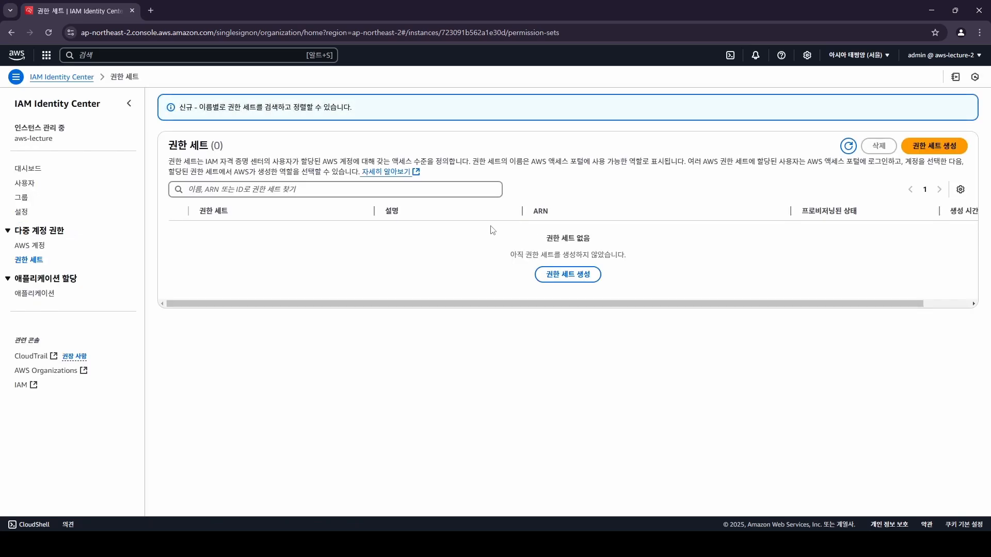
left_click(931, 146)
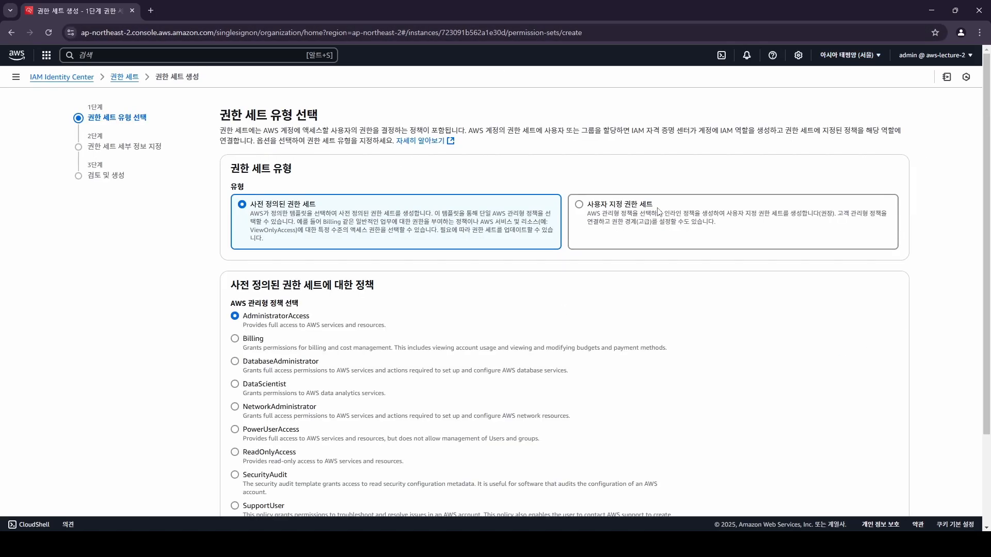
scroll(367, 323, "down", 3)
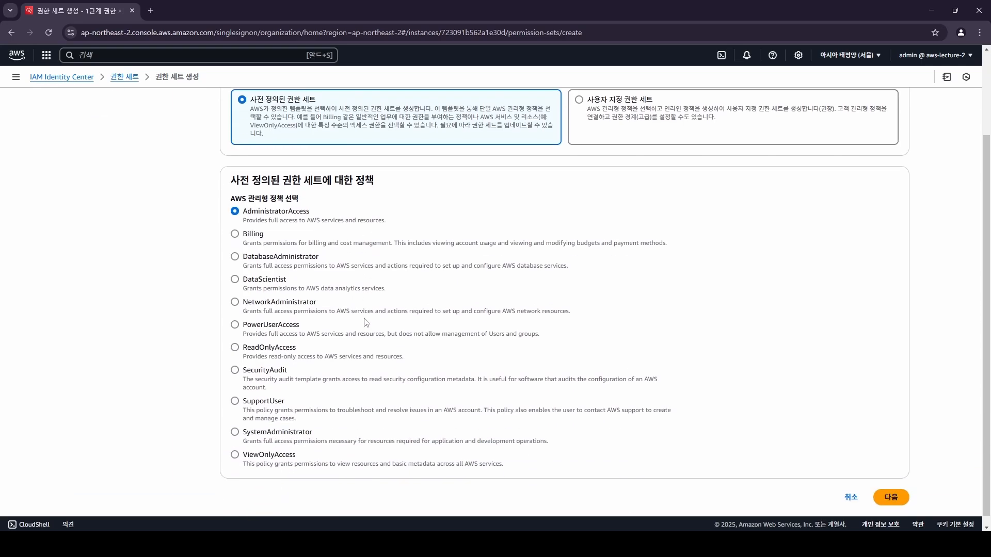
left_click_drag(519, 457, 248, 204)
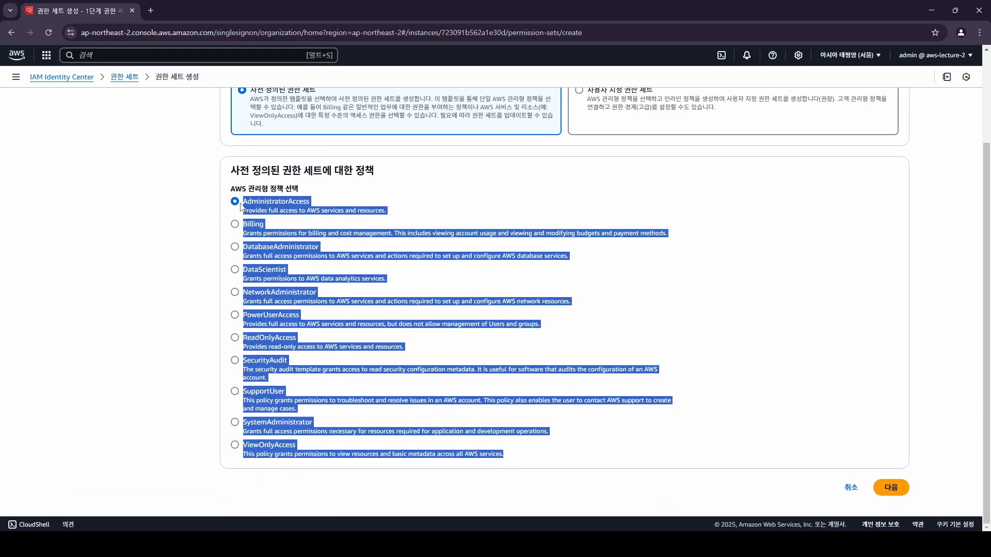
left_click(604, 171)
Examine the policy and permission boundary options of a custom permission set, including the inline policy editor, and return to the type selection
left_click(641, 125)
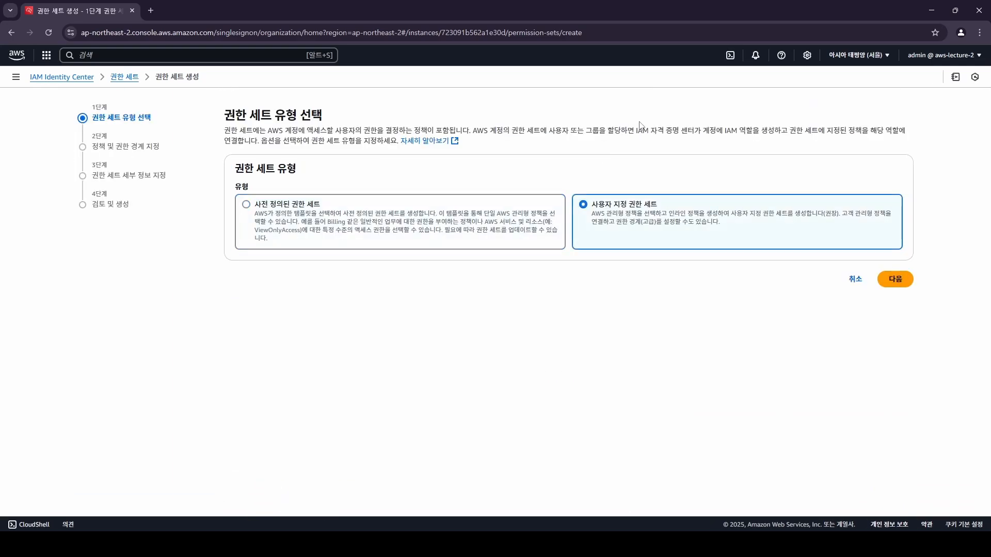
left_click(895, 279)
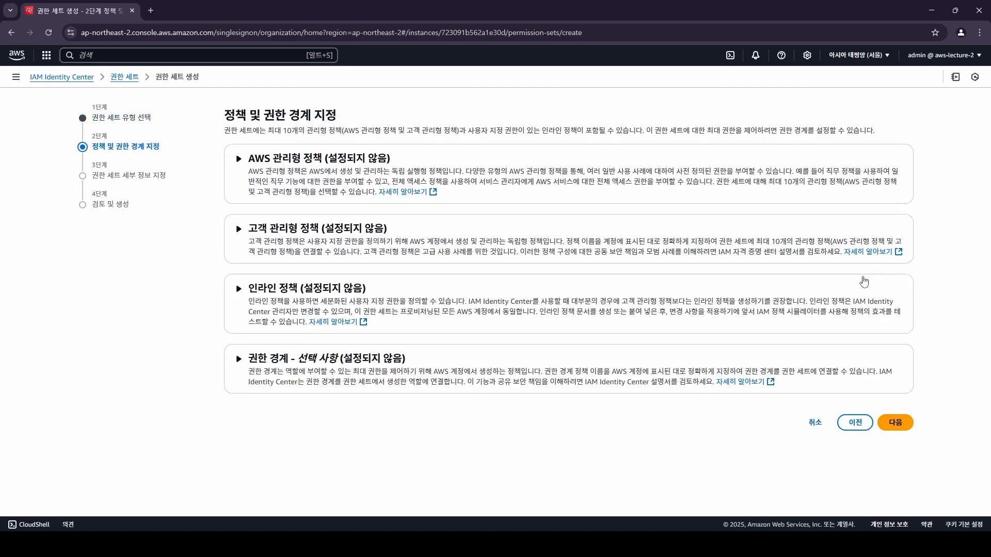
left_click(231, 285)
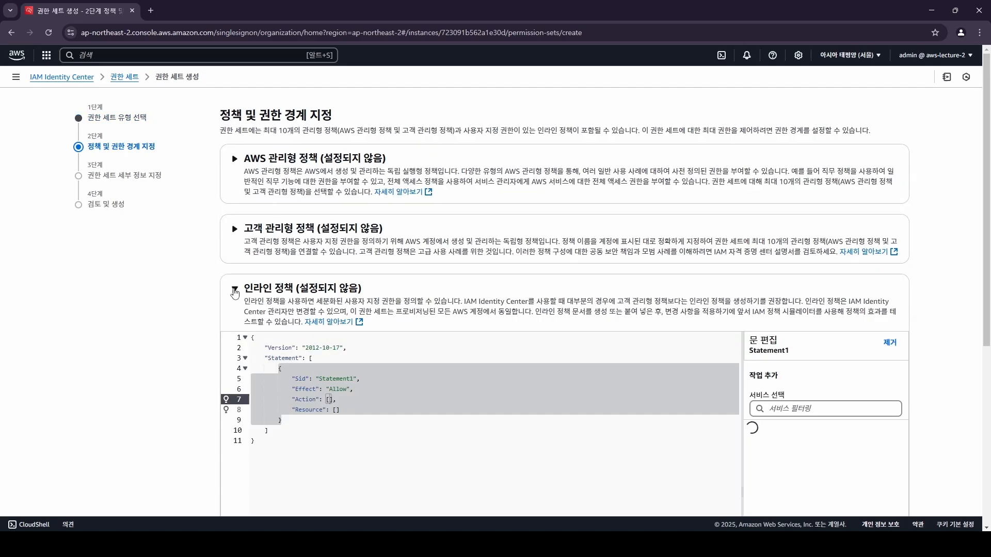
left_click(233, 165)
scroll(671, 361, "down", 10)
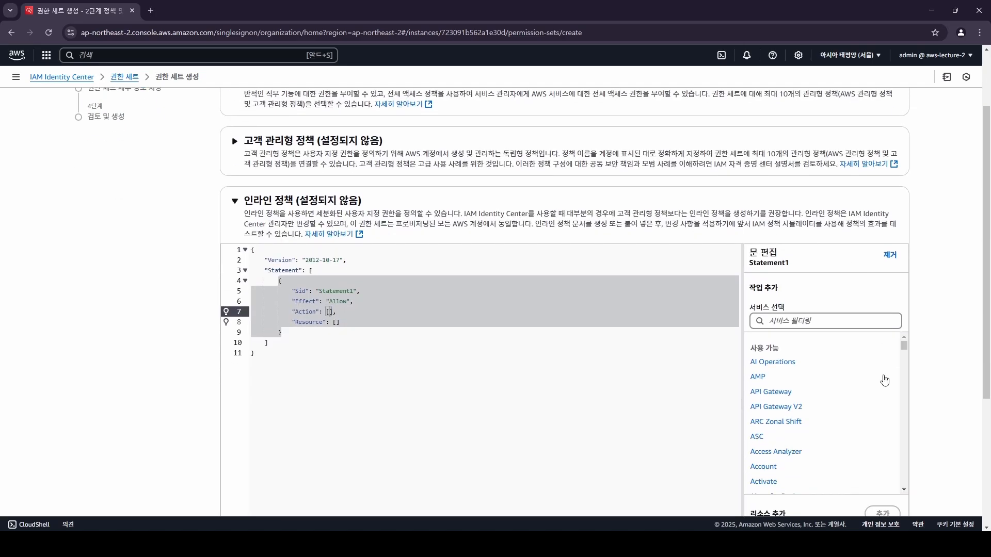
scroll(884, 378, "down", 5)
scroll(893, 426, "down", 10)
left_click(851, 488)
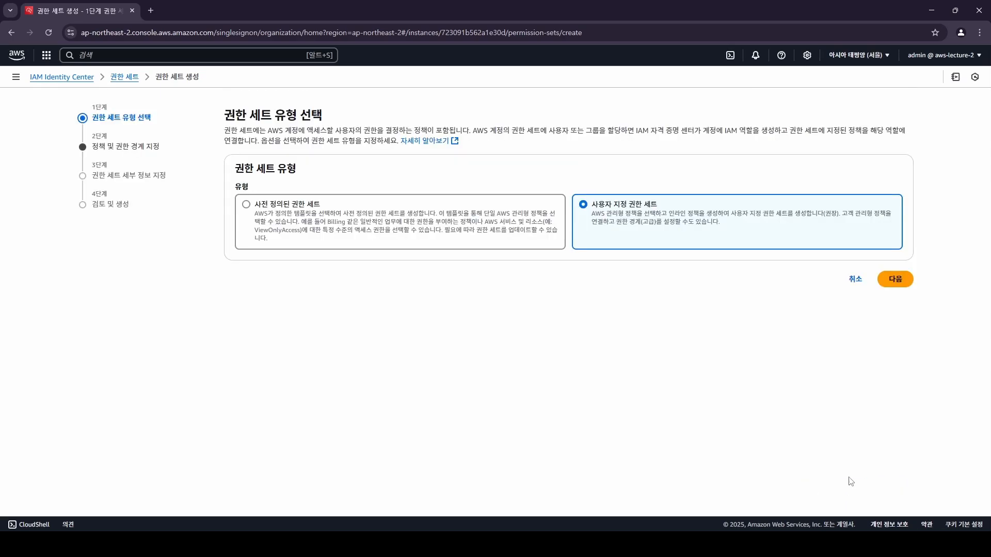
Create a predefined permission set with the AdministratorAccess policy and a 12-hour session duration
left_click(299, 209)
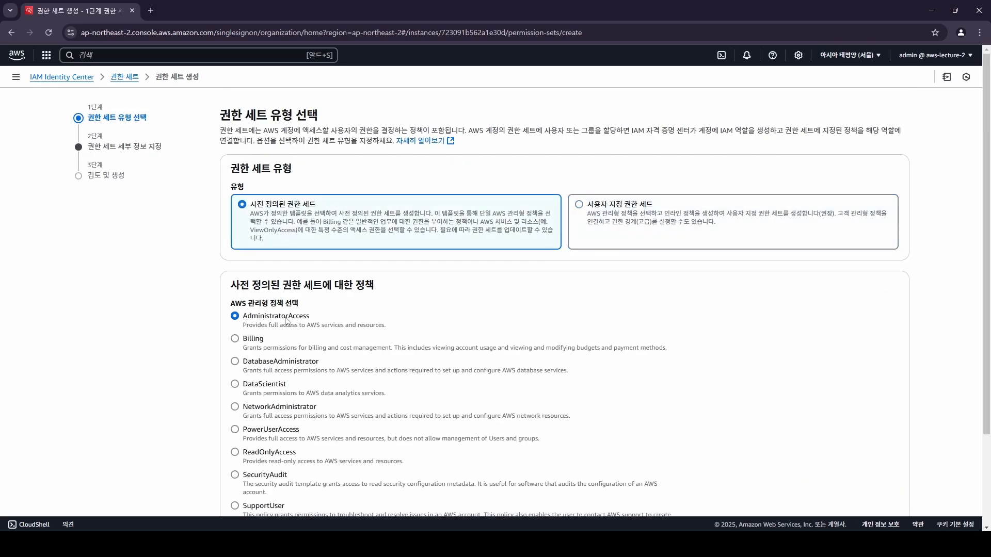
scroll(782, 373, "down", 2)
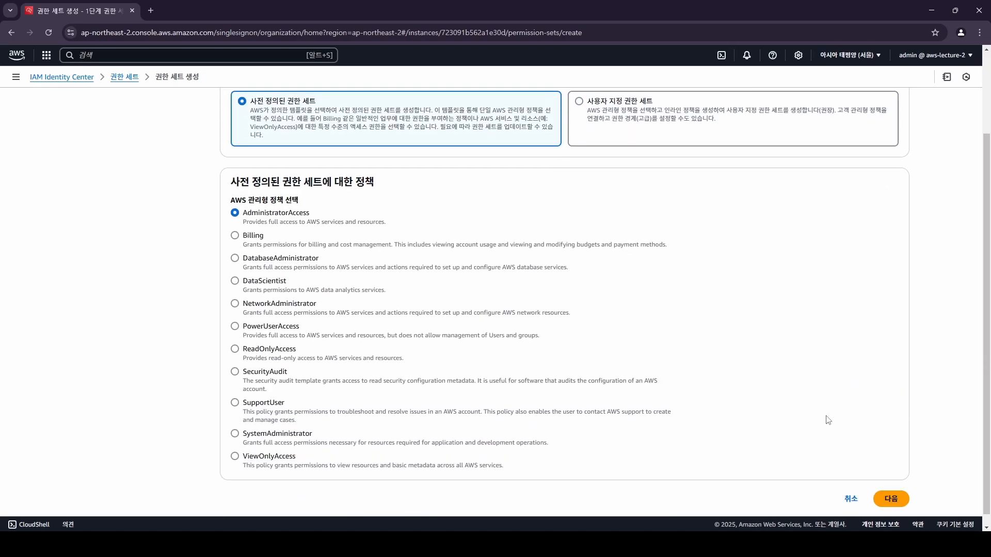
left_click(885, 497)
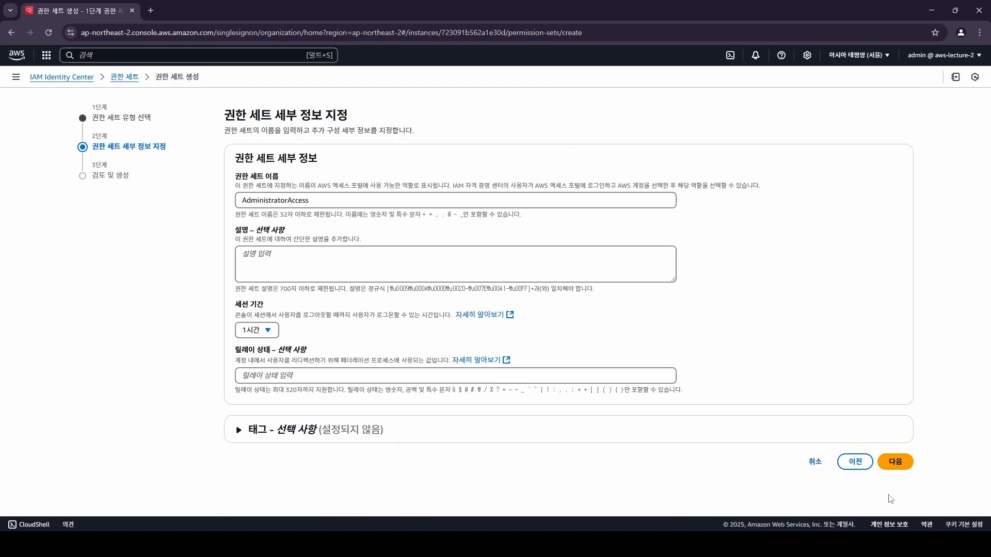
left_click(266, 332)
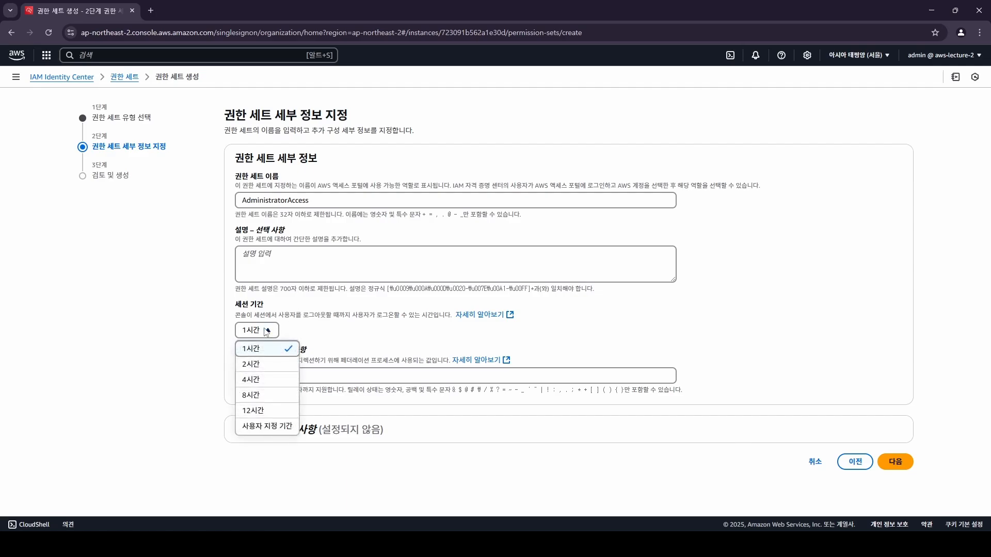
left_click(266, 411)
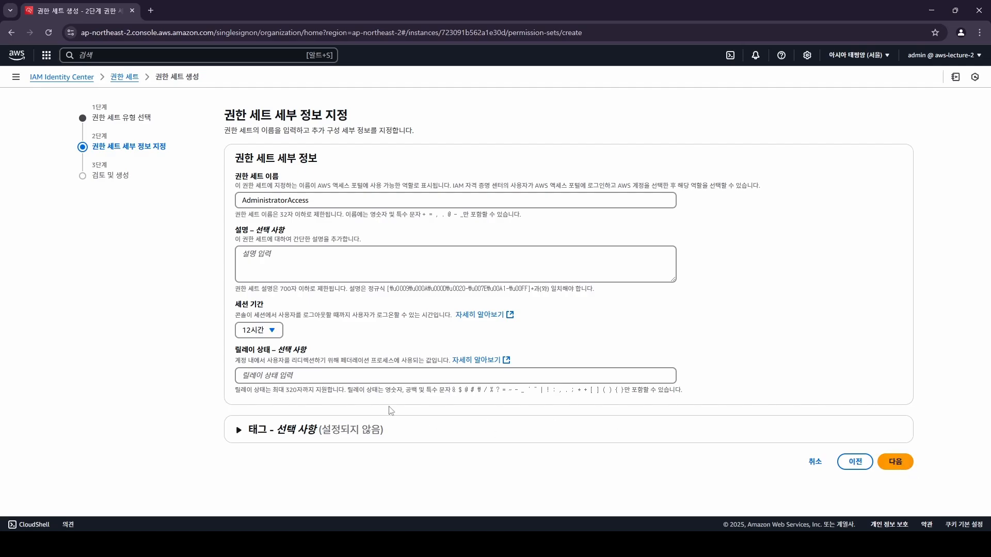
left_click(895, 462)
left_click(890, 478)
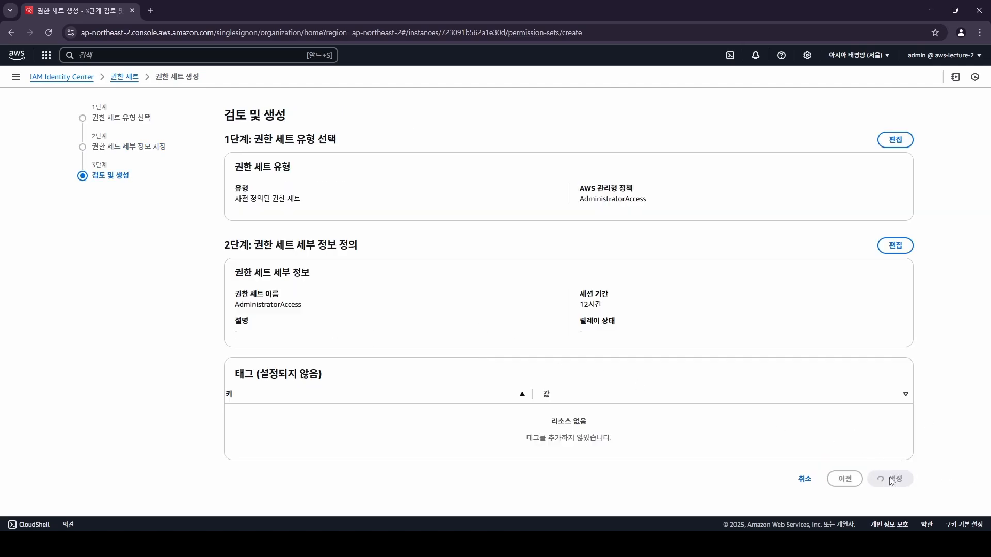
Create a second predefined permission set with the Billing policy and a 12-hour session duration
left_click(934, 175)
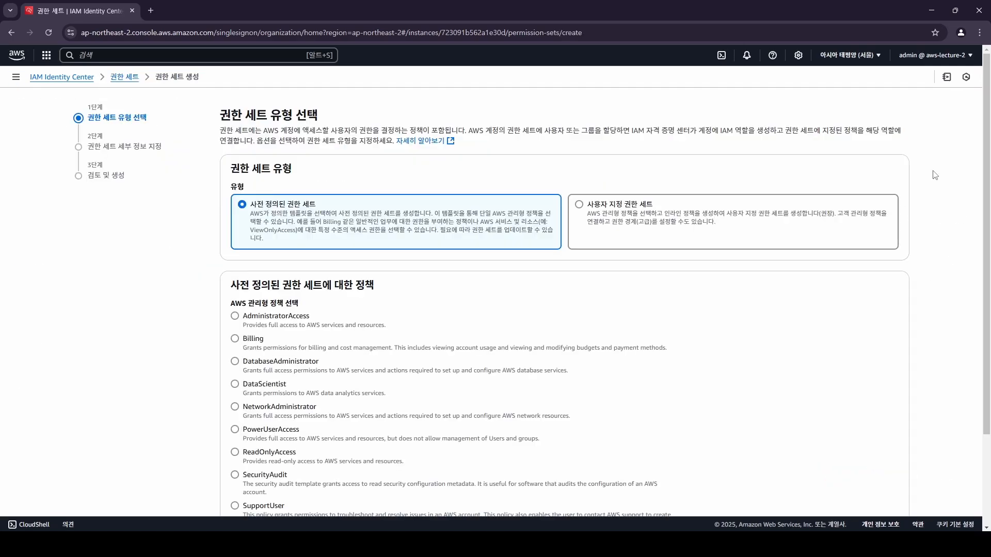
left_click(255, 344)
scroll(535, 353, "down", 3)
left_click(890, 487)
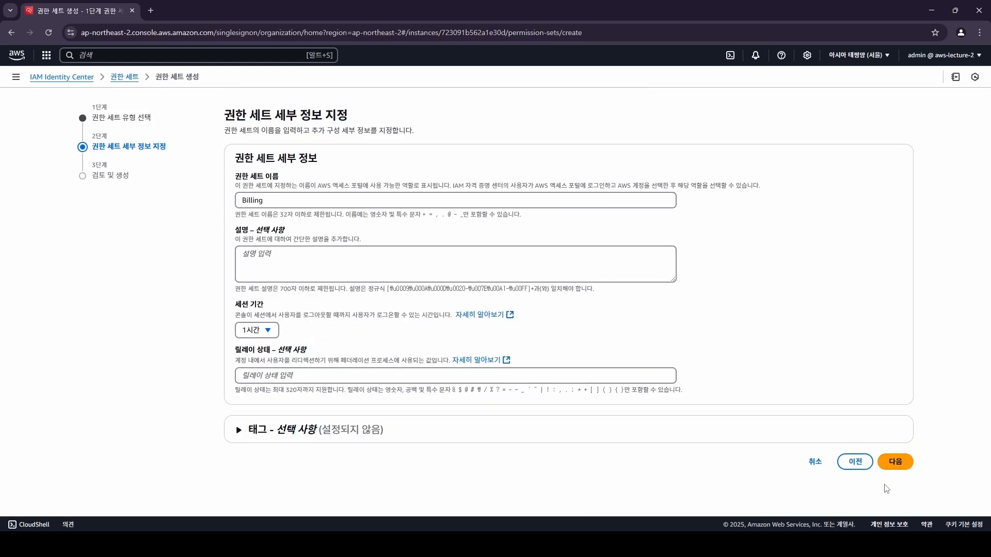
left_click(268, 330)
left_click(279, 405)
left_click(895, 461)
left_click(898, 480)
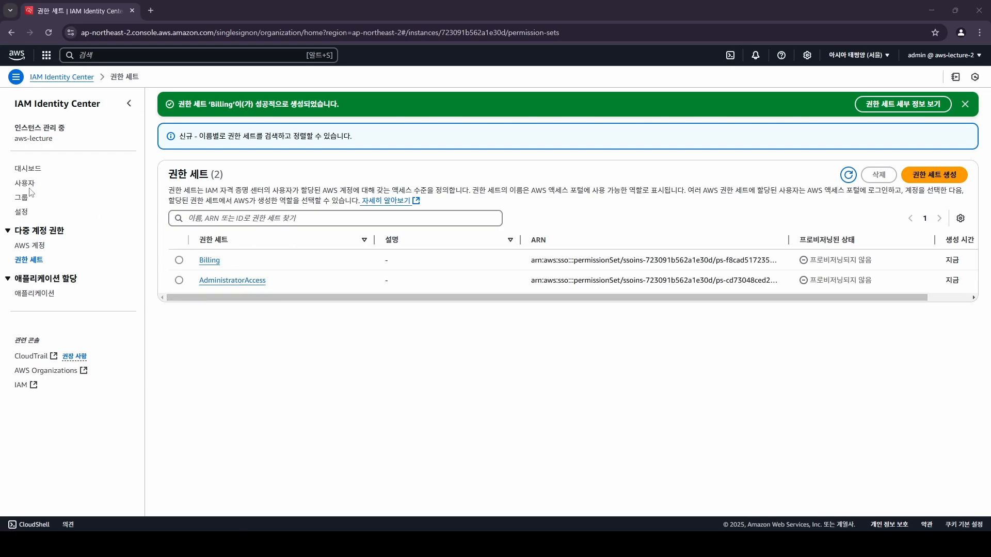
In the organization's AWS accounts, select aws-lecture-qa, aws-lecture-sandbox, aws-lecture-production and the management account aws_lecture_2
left_click(37, 246)
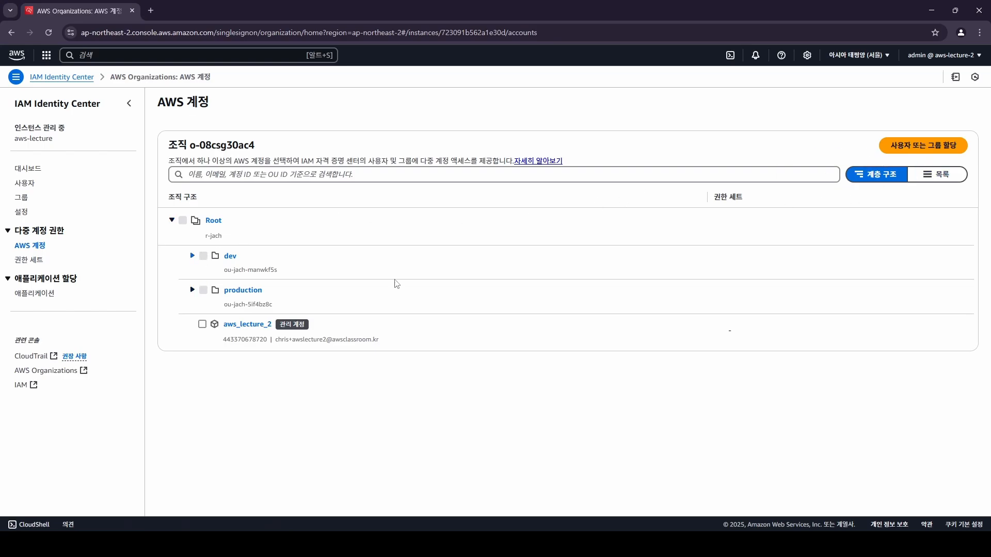
left_click(193, 289)
left_click(193, 256)
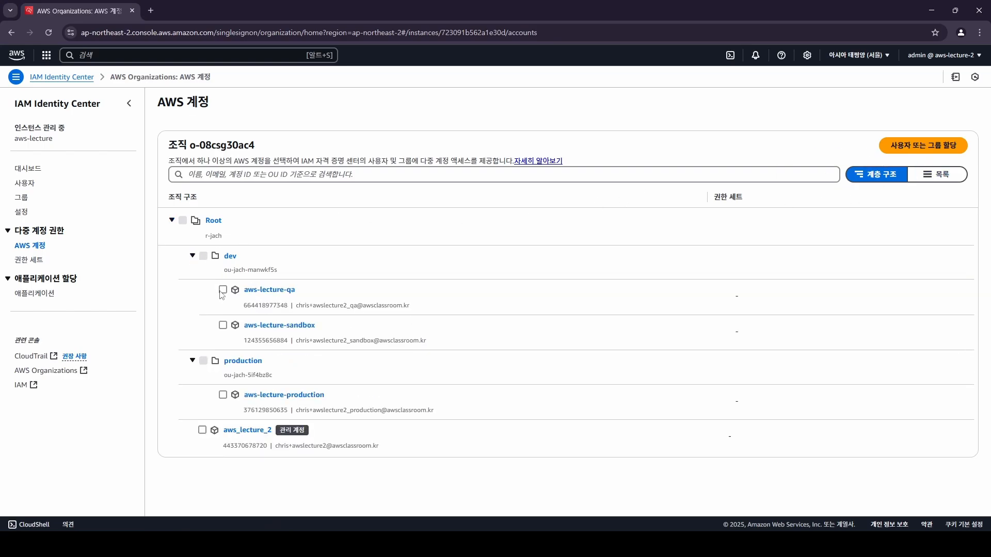
left_click(222, 290)
left_click(223, 326)
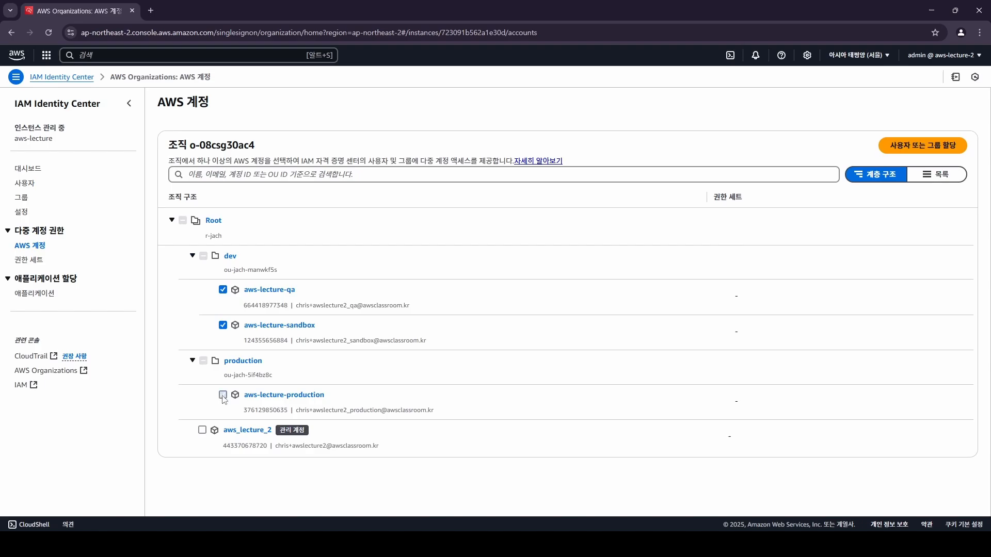
left_click(223, 396)
left_click(204, 431)
Assign the admin group to the selected accounts with the AdministratorAccess permission set and submit the assignment
left_click(937, 147)
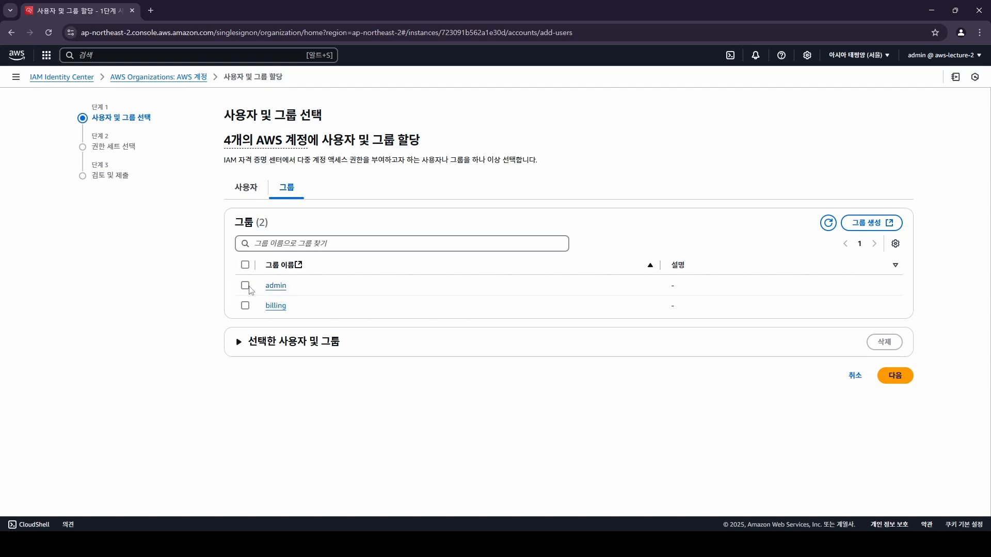
left_click(246, 286)
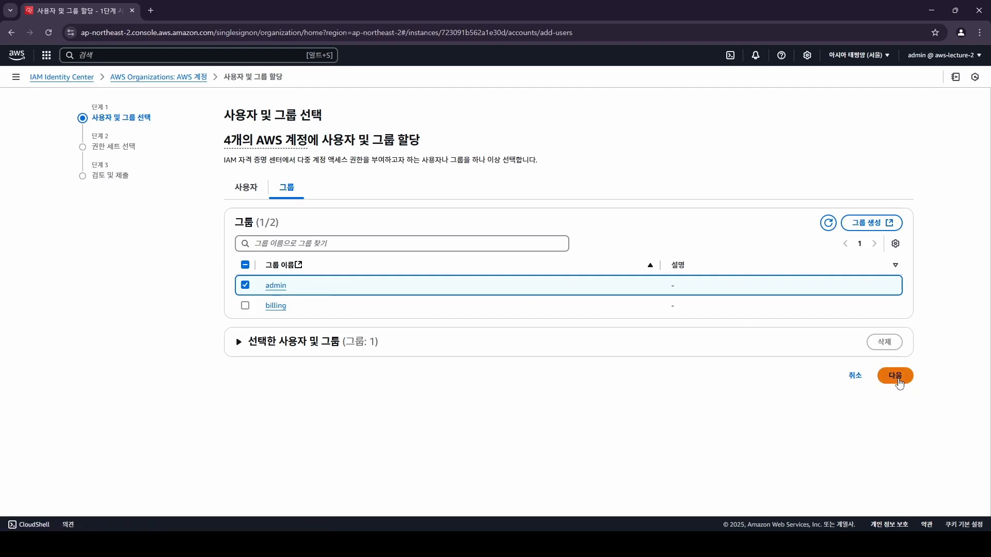
left_click(898, 382)
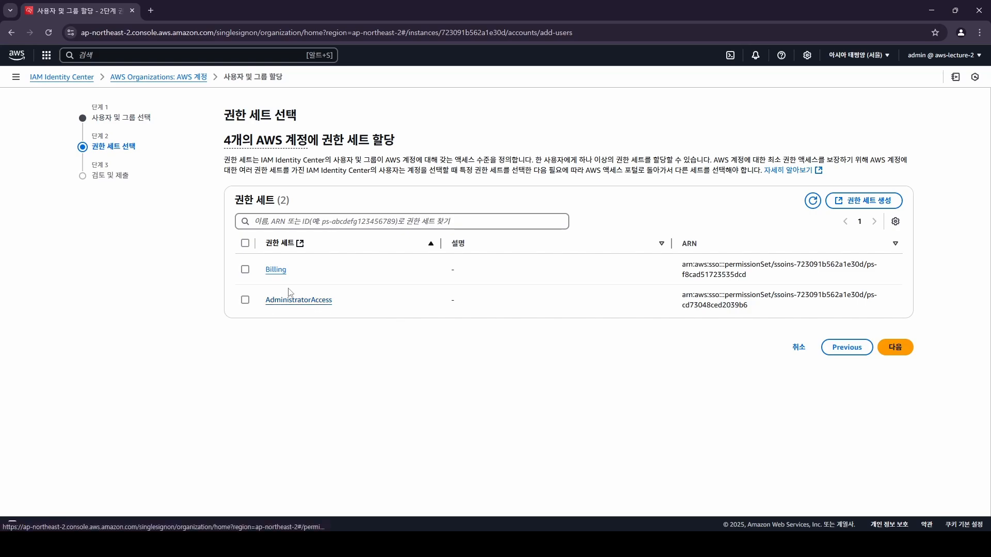
left_click_drag(338, 304, 246, 304)
left_click(246, 301)
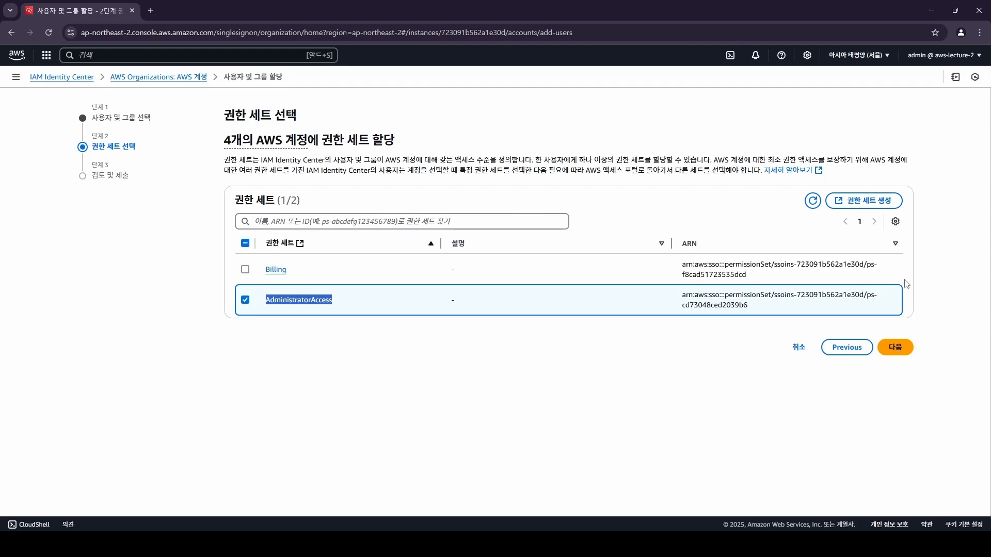
left_click(896, 346)
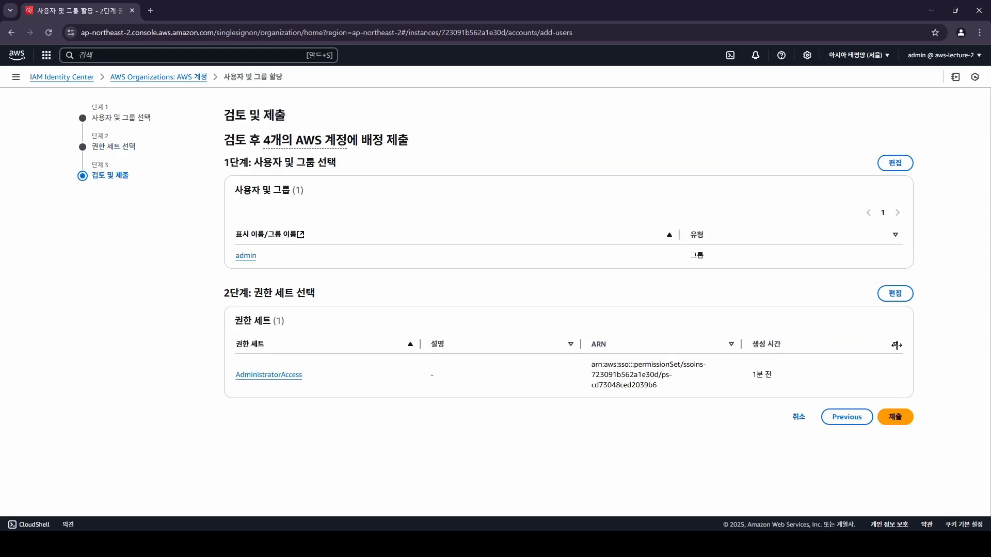
left_click(898, 419)
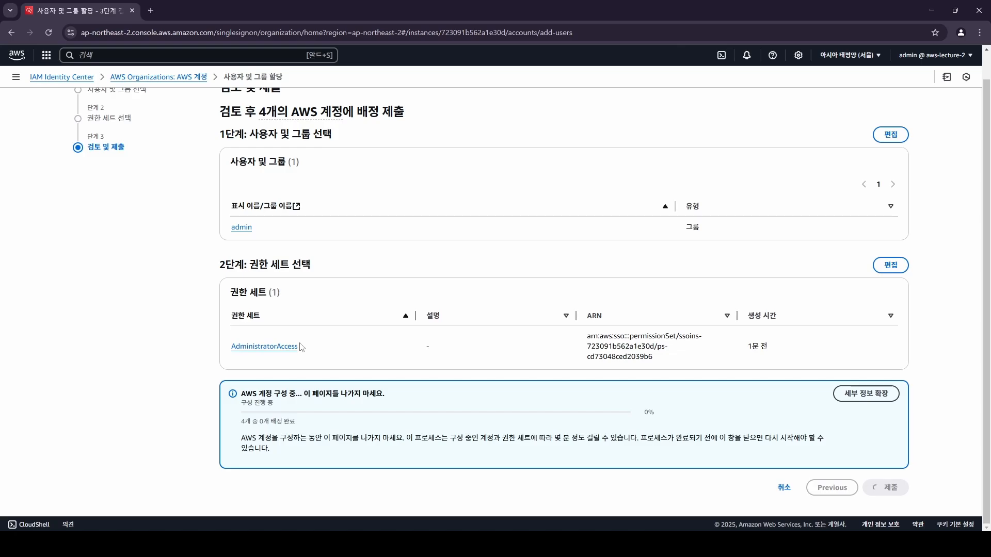
left_click_drag(304, 347, 236, 349)
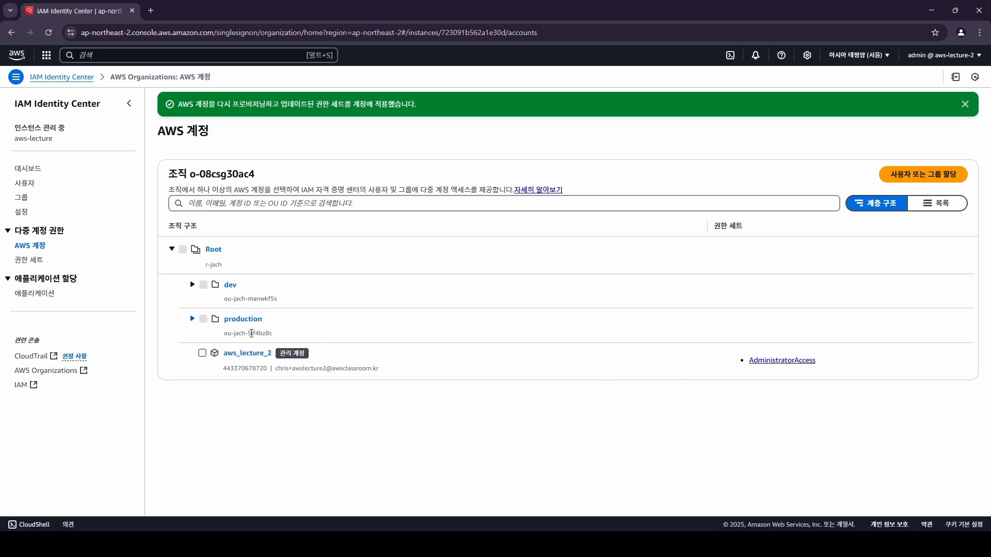
In the dev and production units and under Root, select aws-lecture-qa, aws-lecture-sandbox, aws-lecture-production and the management account aws_lecture_2
left_click(191, 284)
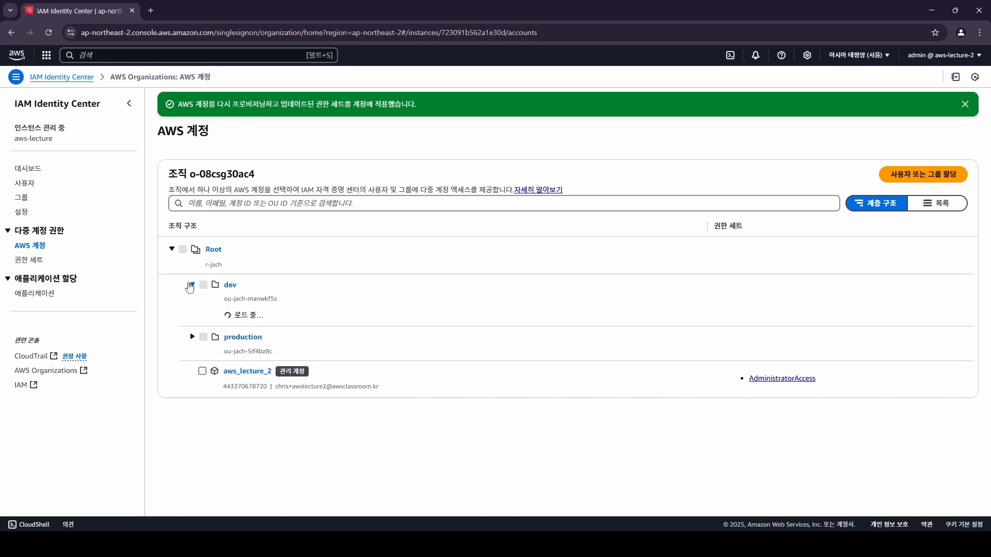
left_click(193, 389)
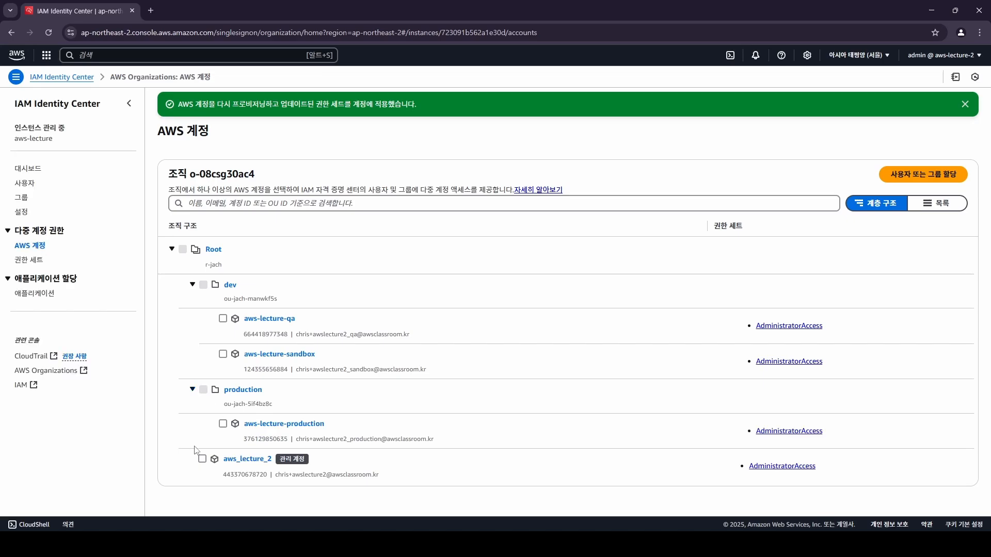
left_click(202, 459)
left_click(222, 355)
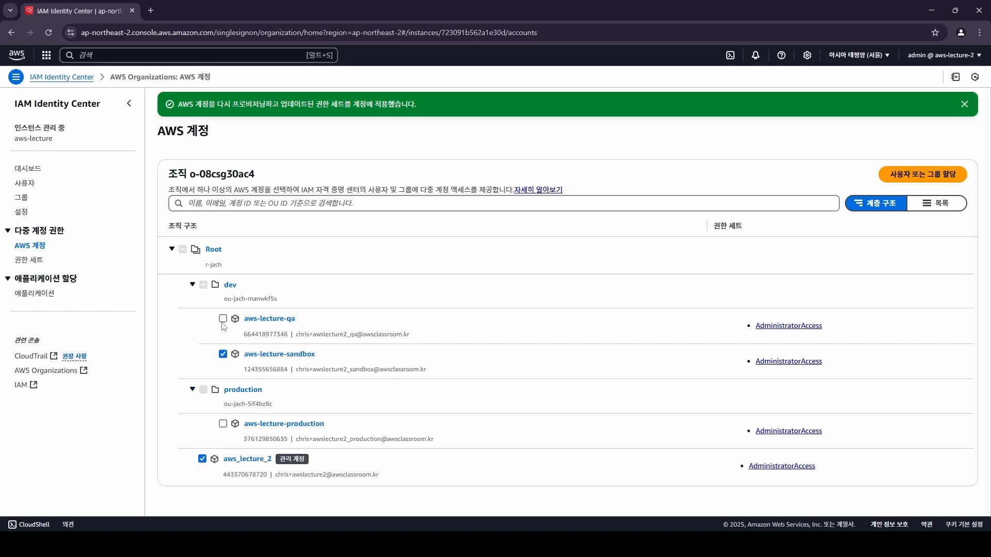
left_click(222, 319)
left_click(223, 424)
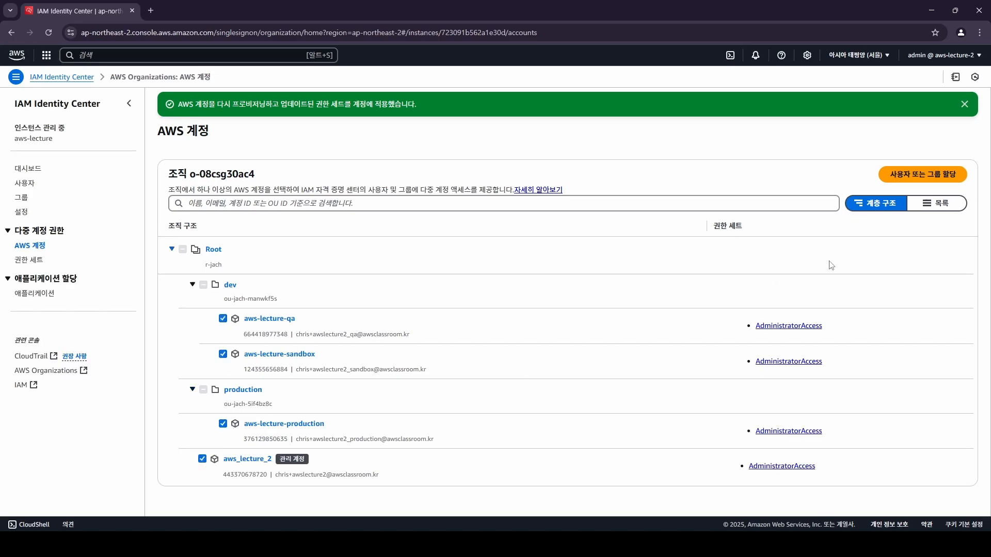
Assign the billing group to the four selected accounts with the Billing permission set and submit the assignment
left_click(933, 175)
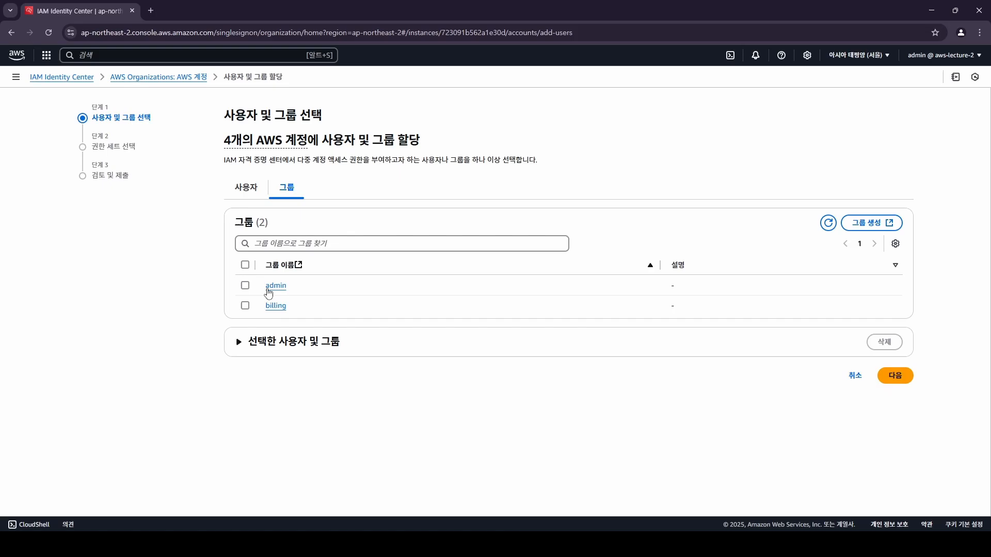
left_click(245, 306)
left_click(889, 377)
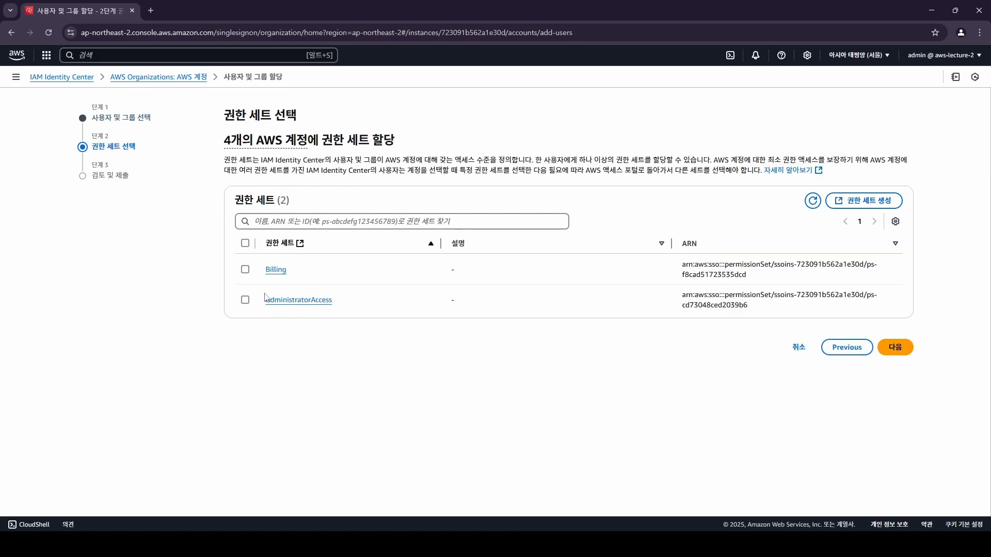
left_click(245, 270)
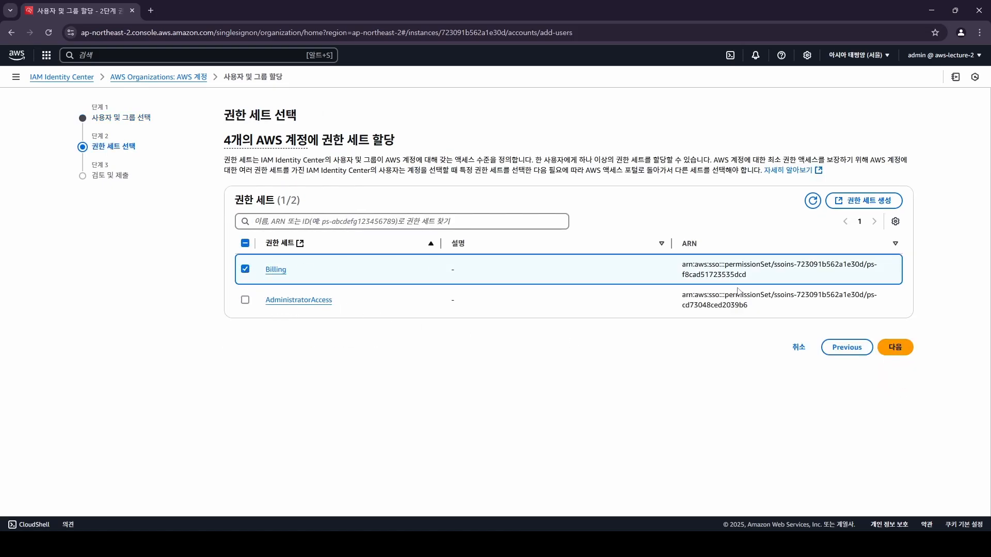
left_click(889, 348)
left_click(893, 416)
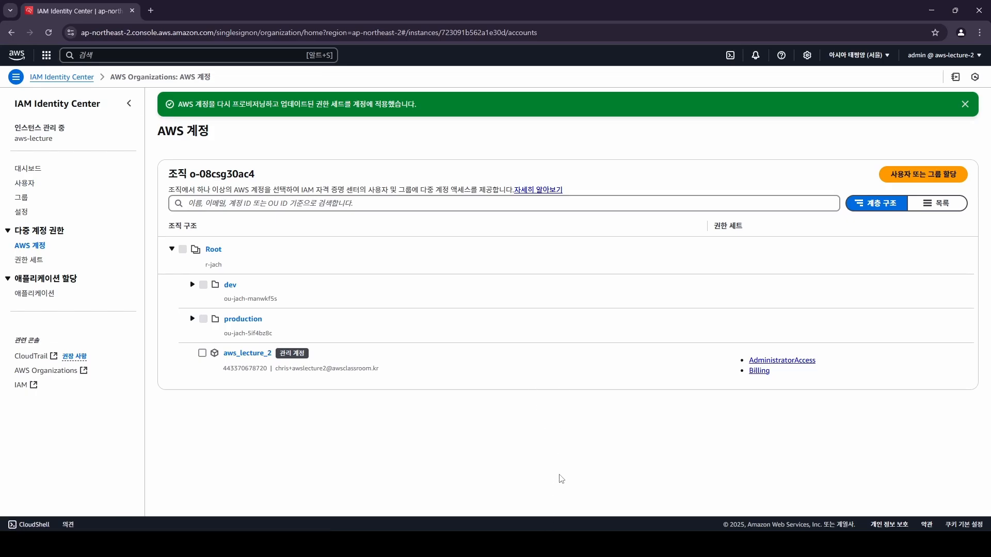
Switch to Gmail, read the AWS IAM Identity Center invitation e-mail and accept the invitation
left_click(593, 544)
scroll(654, 300, "down", 2)
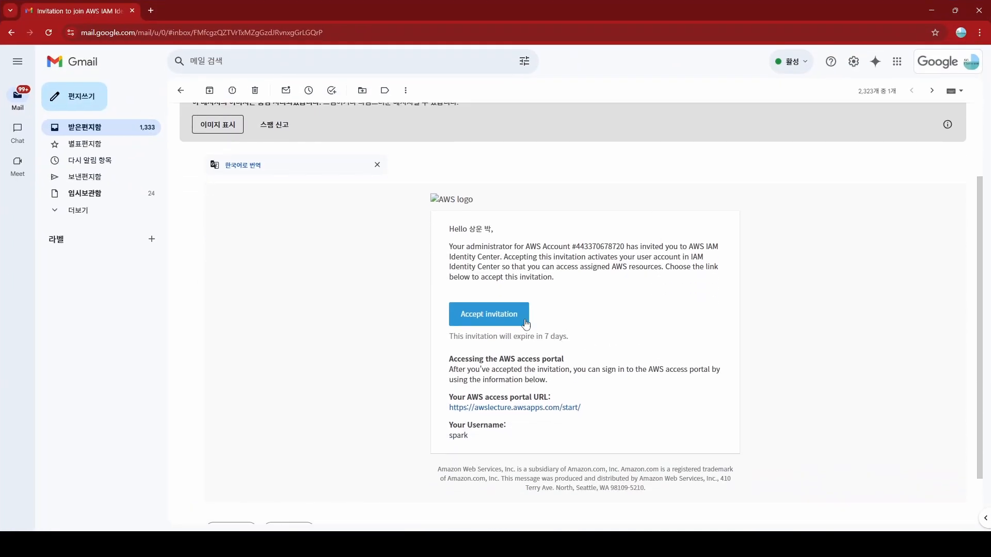
left_click_drag(452, 227, 592, 268)
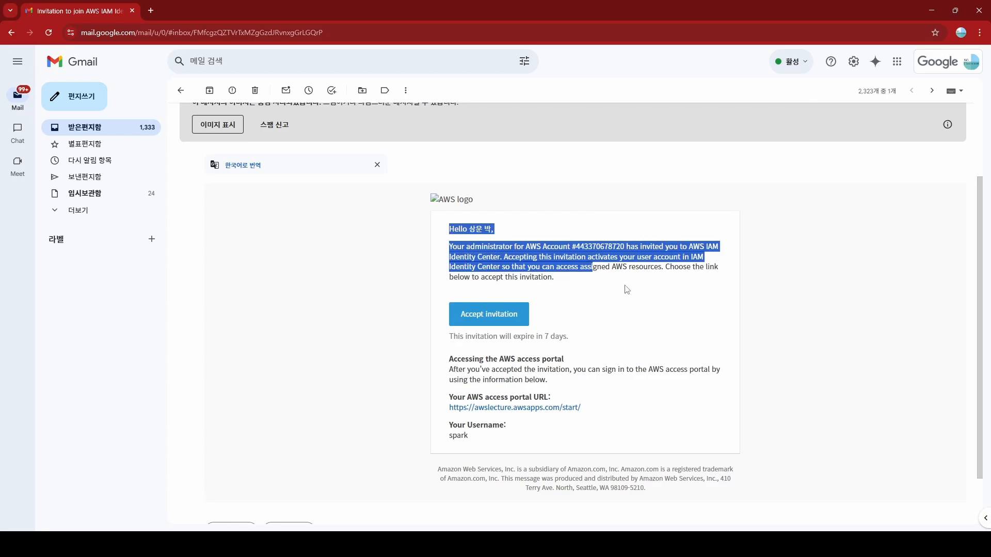
left_click(582, 303)
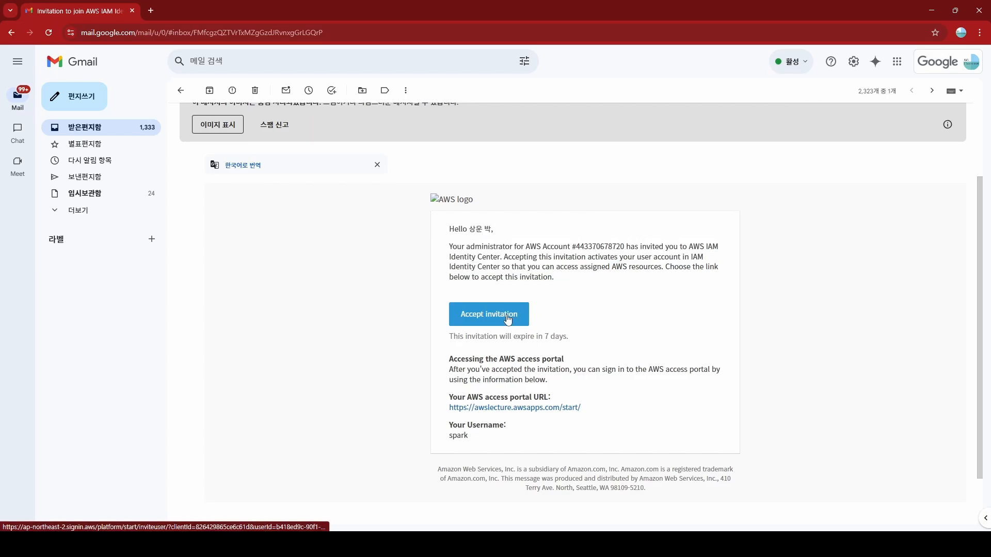
left_click(507, 316)
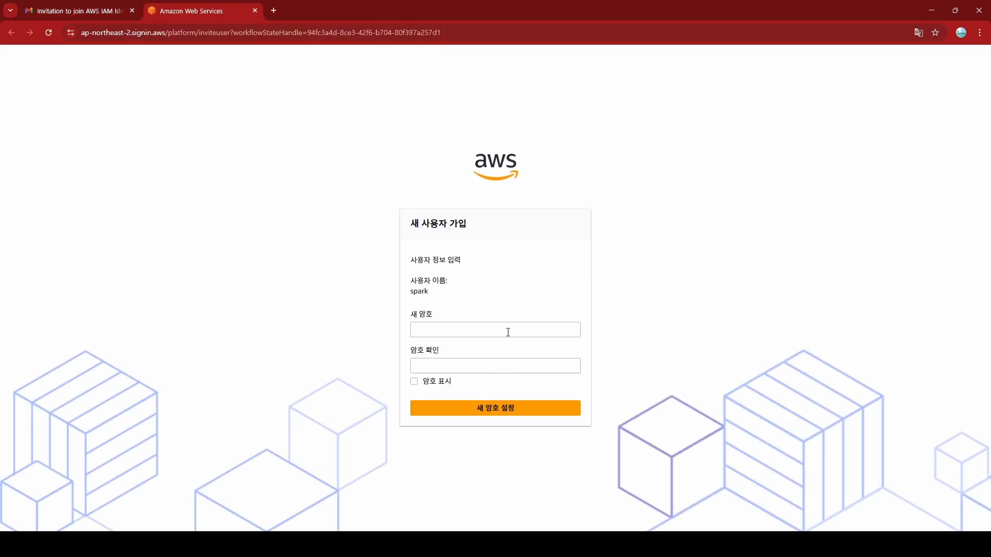
Enter and confirm a new password for the invited user and submit the sign-up form
left_click(509, 331)
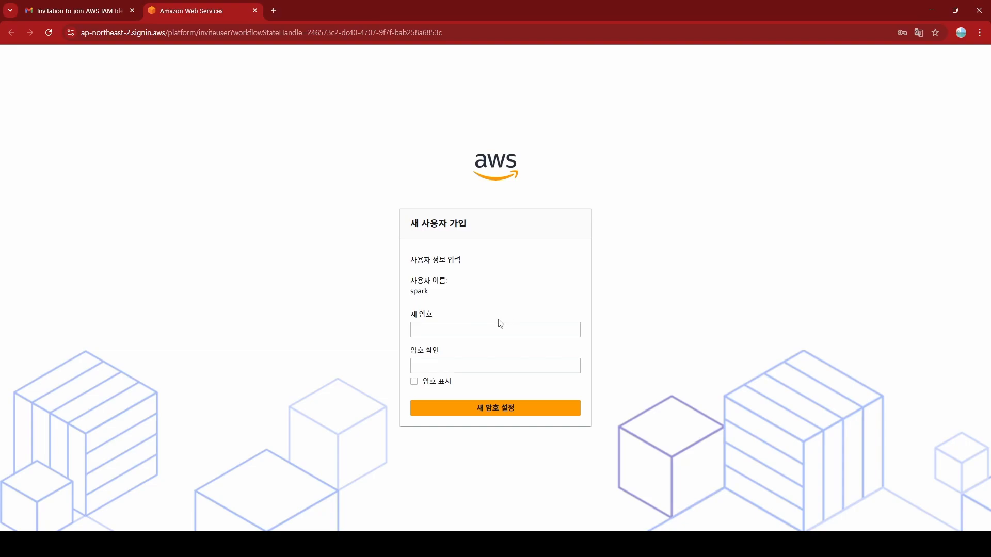
left_click(490, 329)
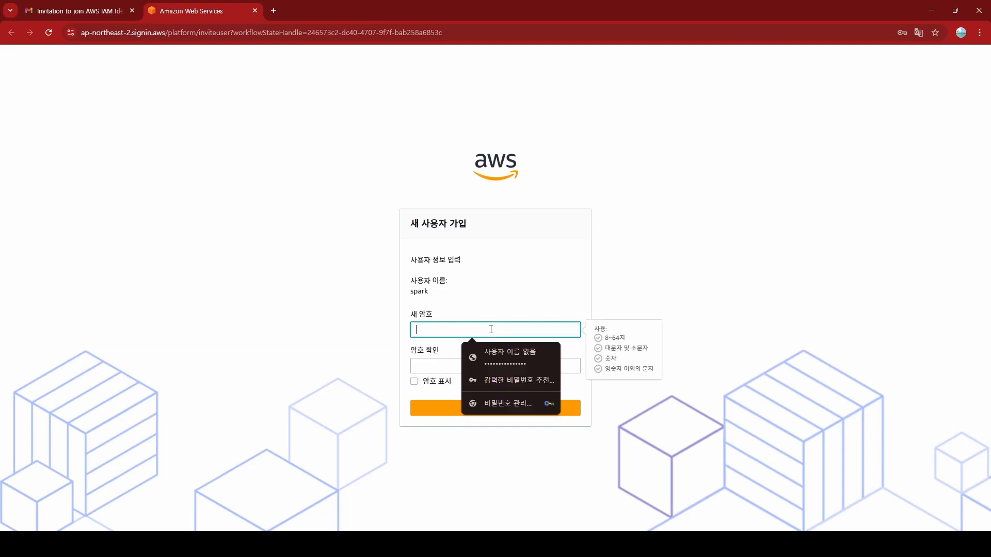
key("Tab")
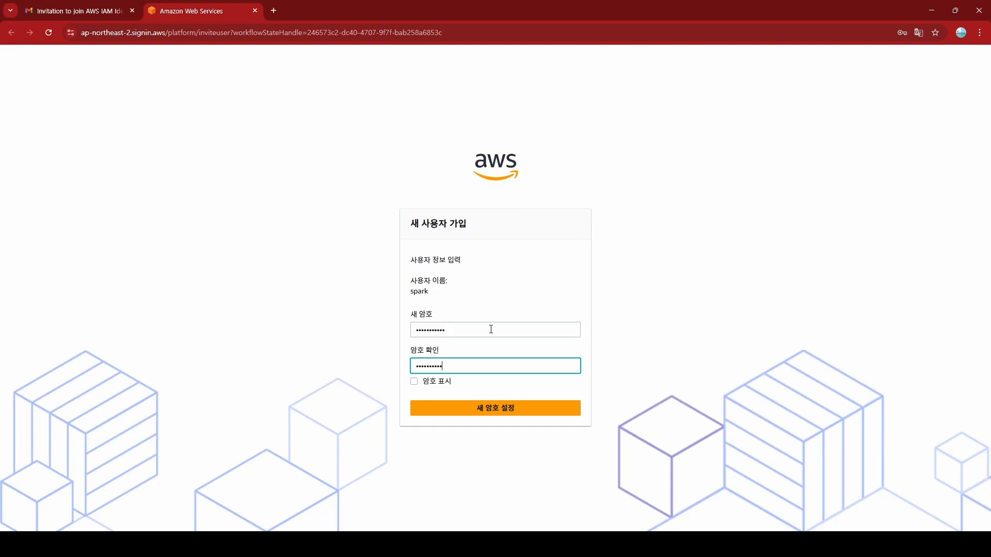
left_click(503, 408)
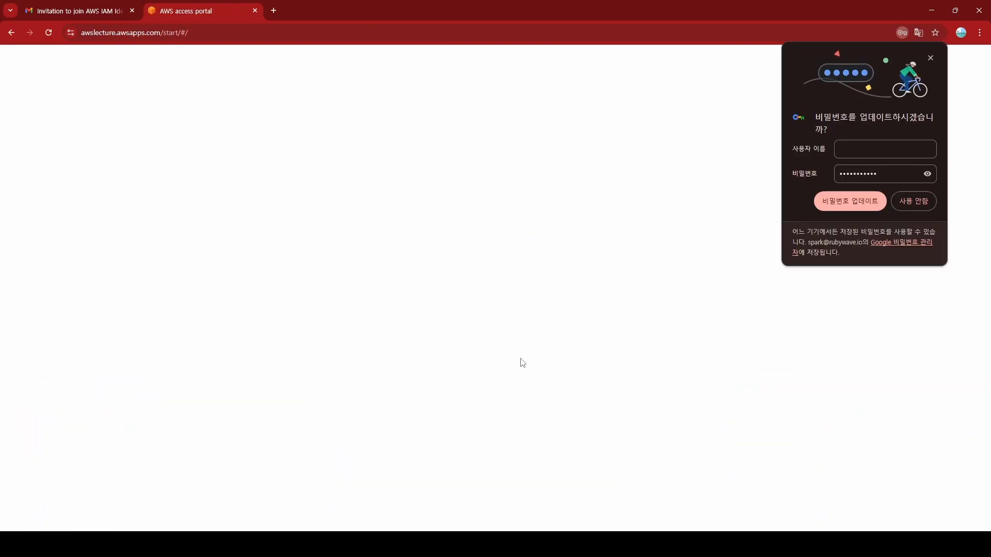
Sign in to the awslecture access portal with the new user's username and password
left_click(526, 298)
type("spark")
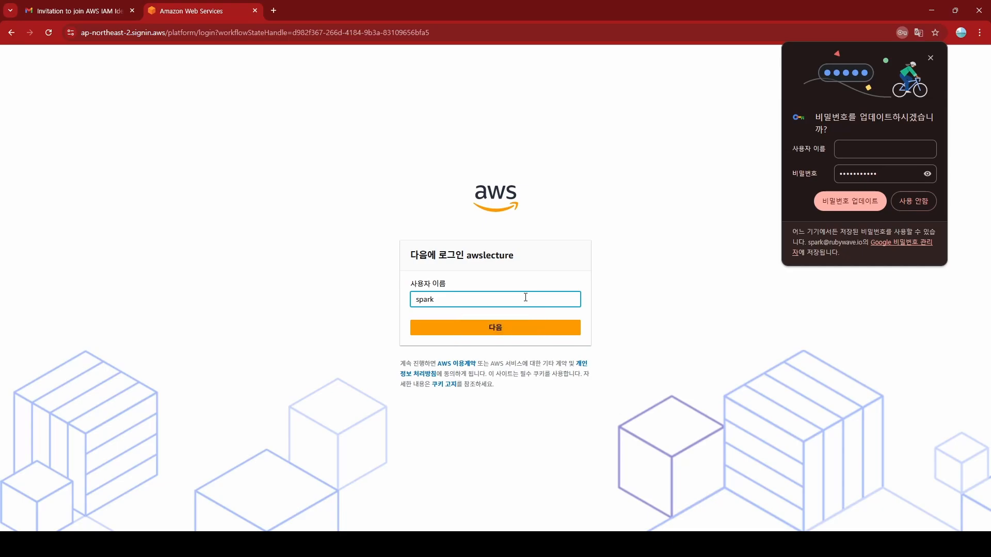
key("Return")
type("****")
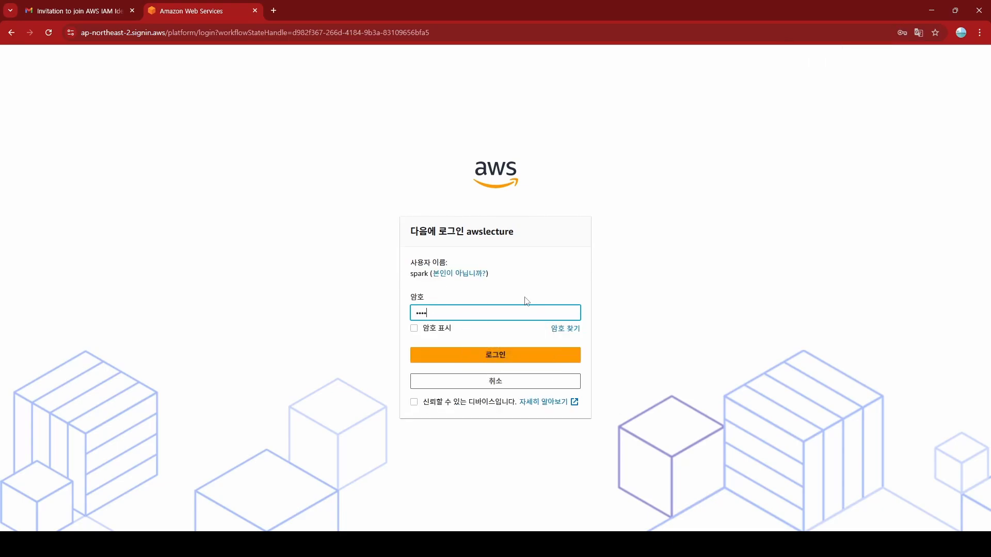
type("*******")
key("Return")
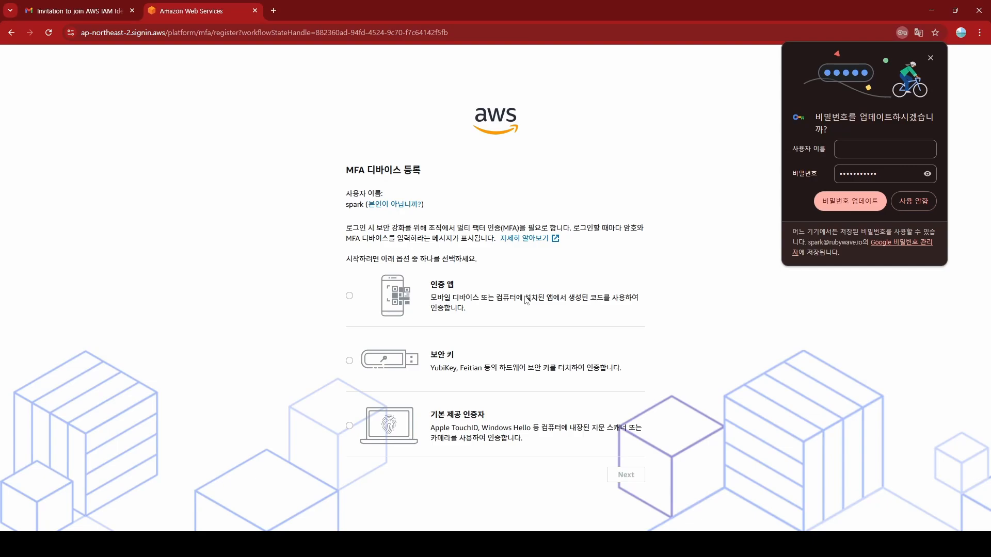
left_click(525, 296)
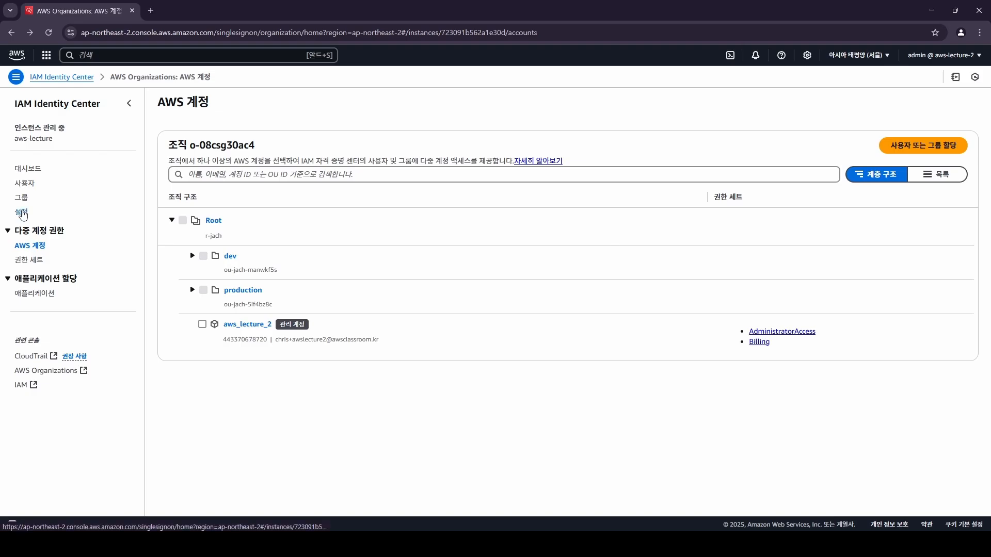
Switch back to the IAM Identity Center console and open the multi-factor authentication configuration in the authentication settings
left_click(21, 212)
left_click(247, 317)
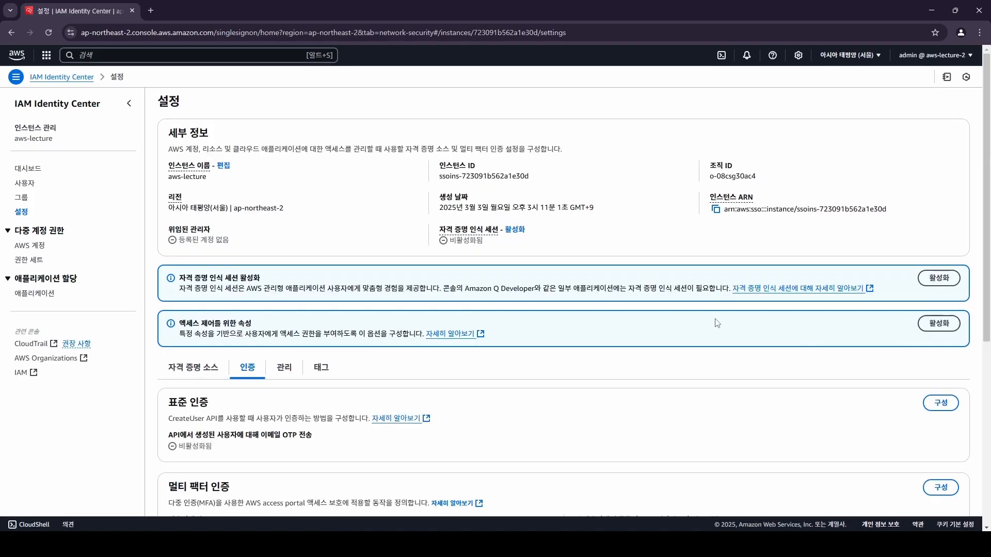
scroll(714, 323, "down", 3)
left_click(946, 339)
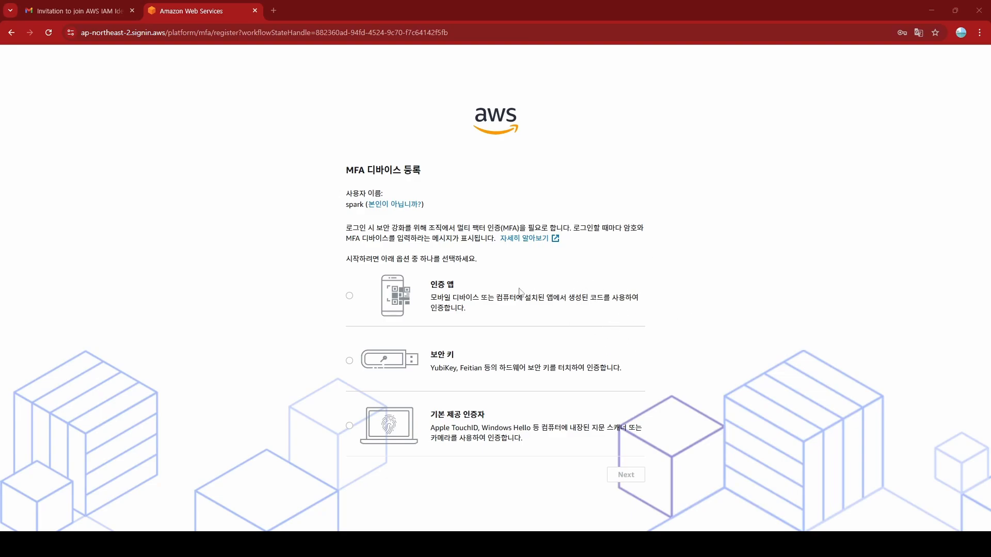
On the user's MFA registration page, choose the authenticator app, enter the authenticator code and finish assigning the MFA device
left_click(350, 296)
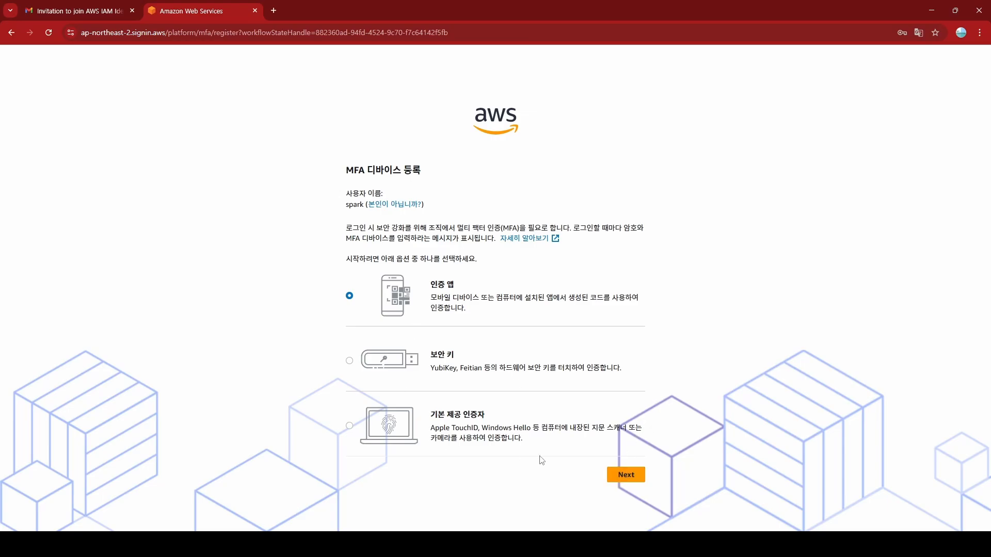
left_click(625, 475)
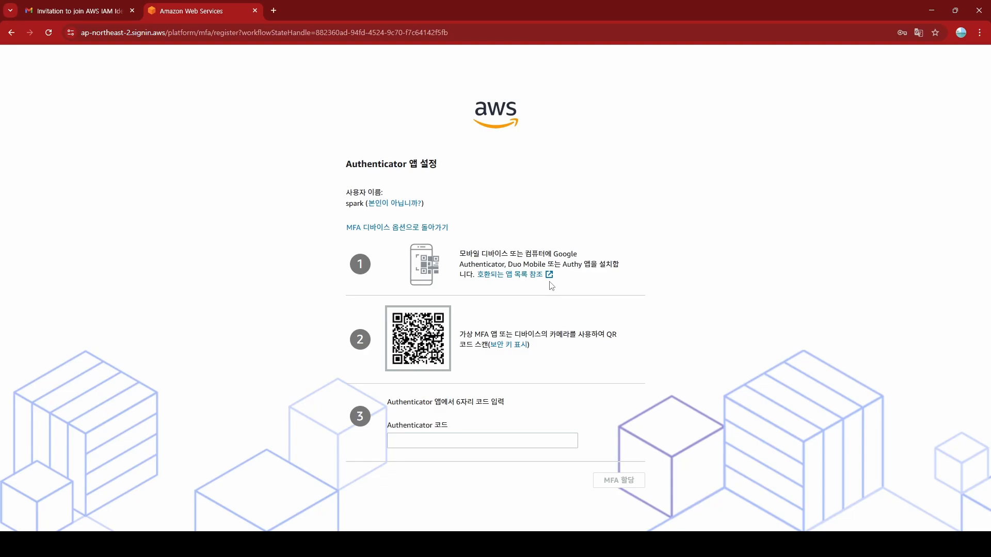
left_click(480, 440)
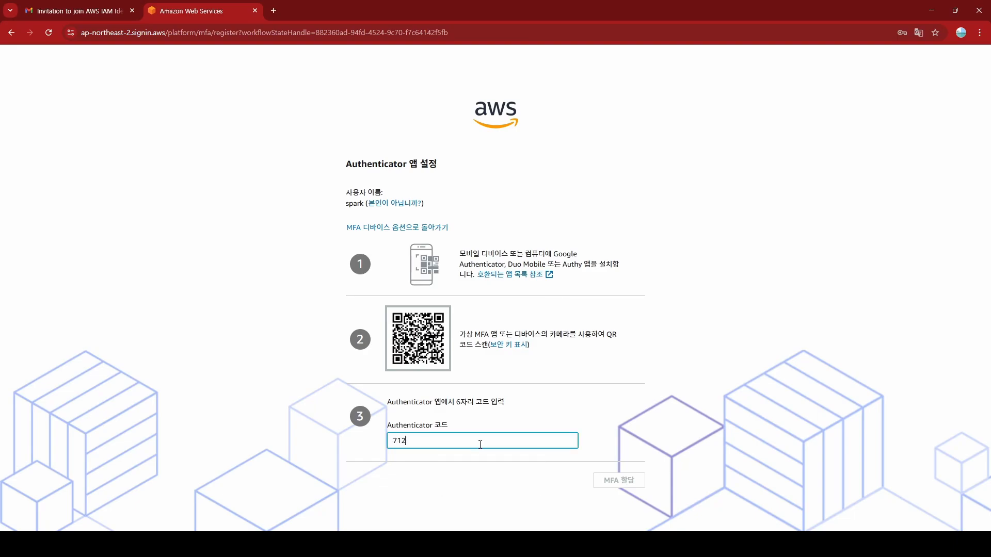
left_click(619, 481)
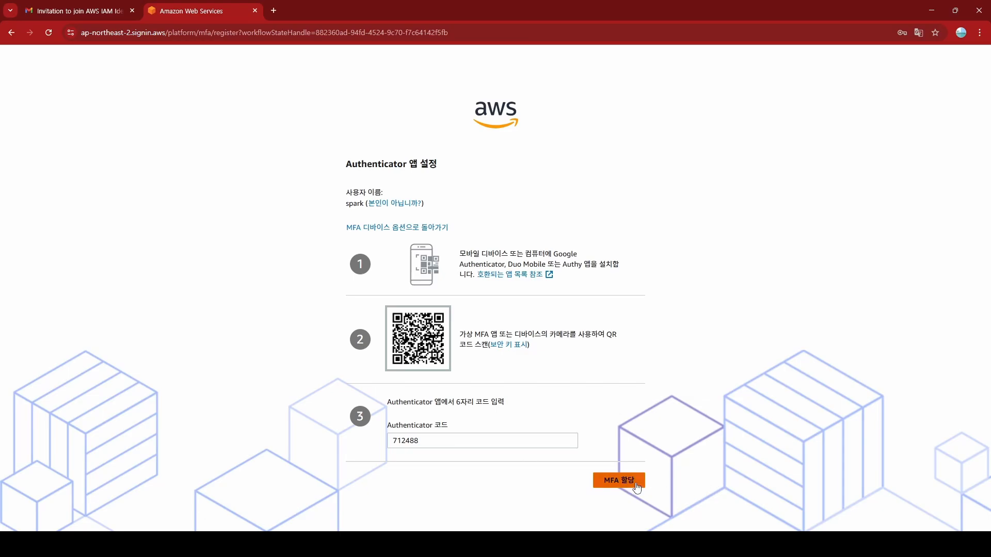
left_click(628, 387)
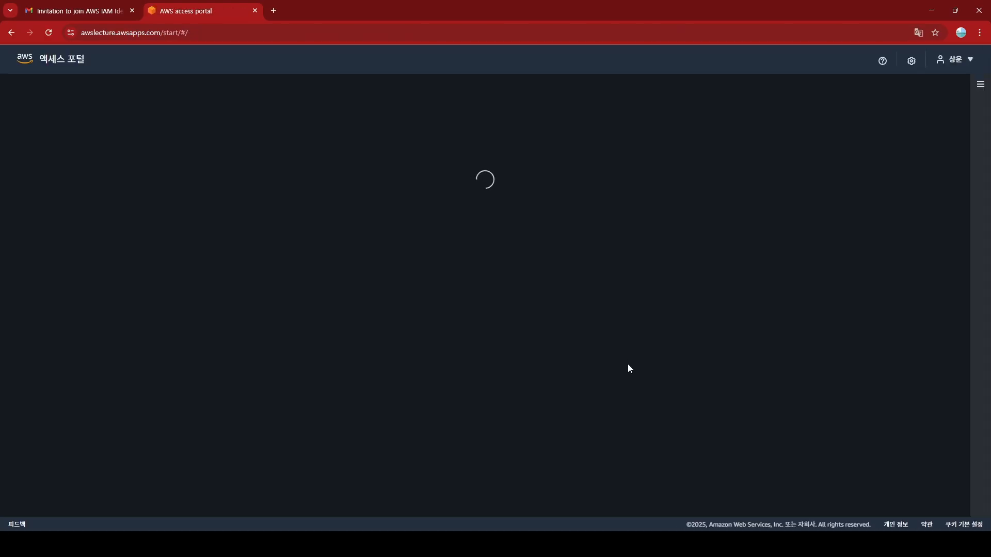
Expand aws_lecture_2, aws-lecture-production, aws-lecture-qa and aws-lecture-sandbox in the access portal to view their permission sets
left_click(185, 207)
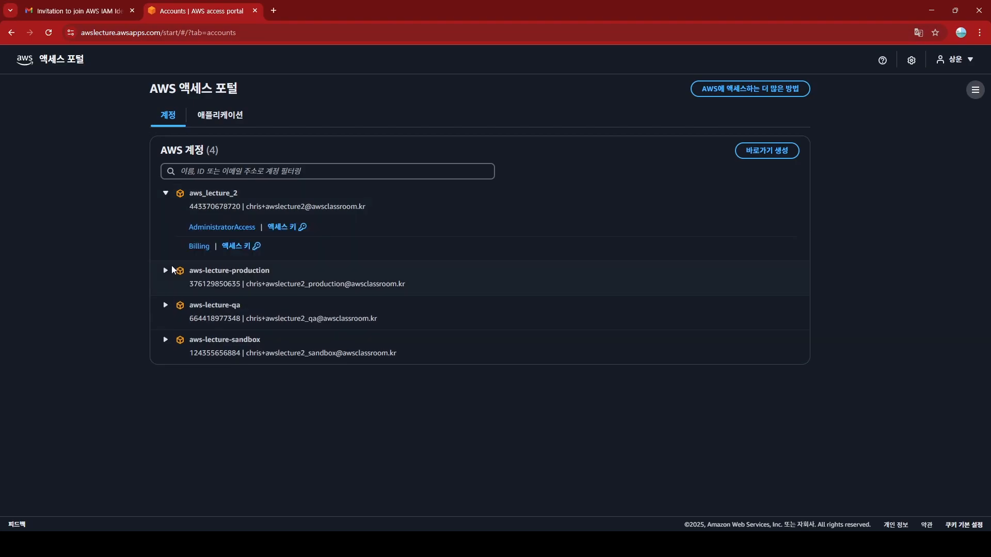
left_click(165, 270)
left_click(165, 347)
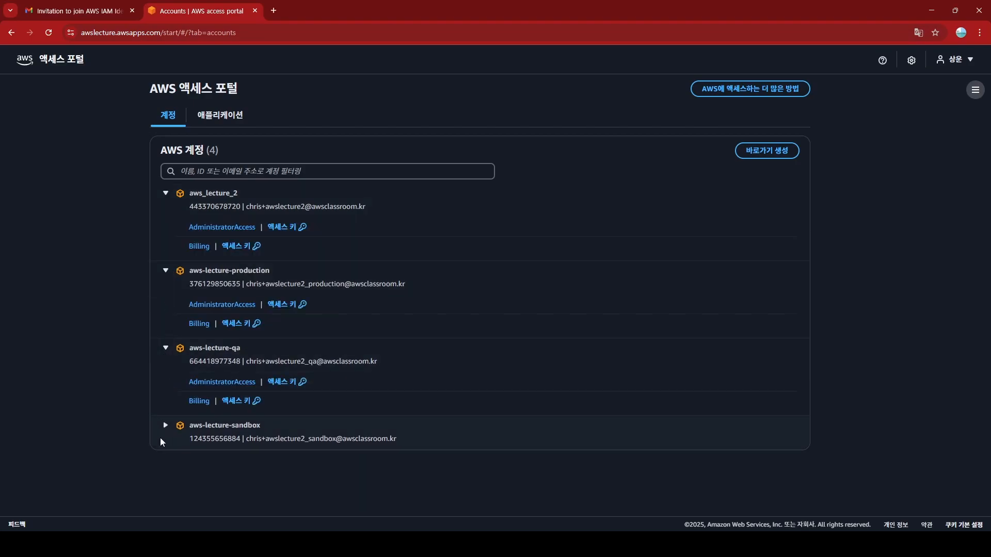
left_click(161, 428)
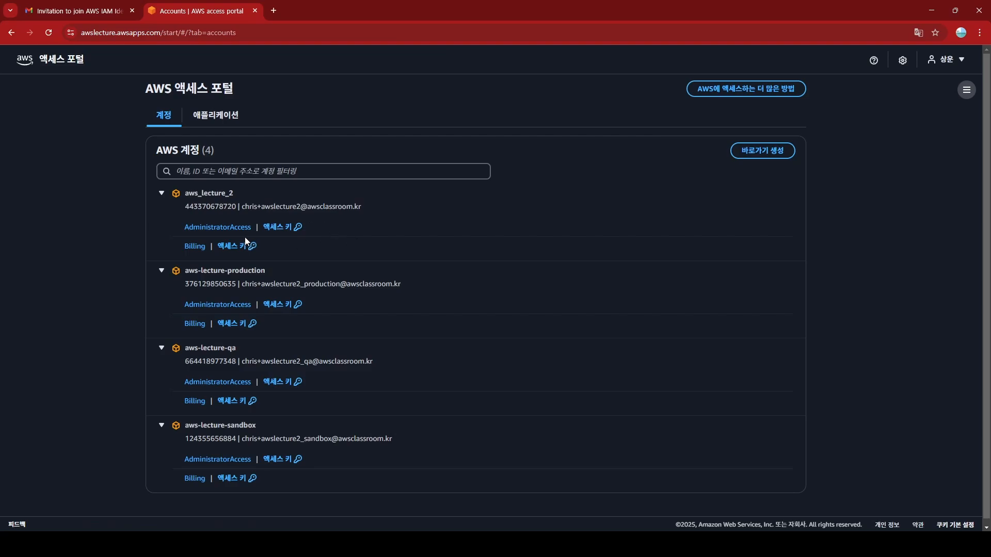
Open the management console of the aws_lecture_2 account with the AdministratorAccess role
left_click_drag(256, 228, 206, 246)
left_click(247, 235)
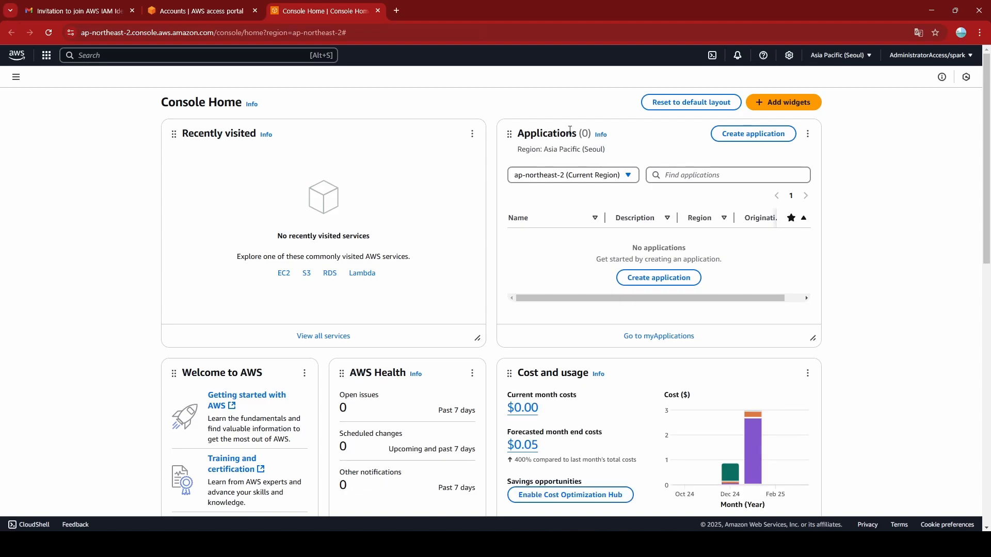
scroll(877, 170, "down", 8)
Return to the AWS access portal and review the roles offered for the aws_lecture_2 account
left_click(222, 11)
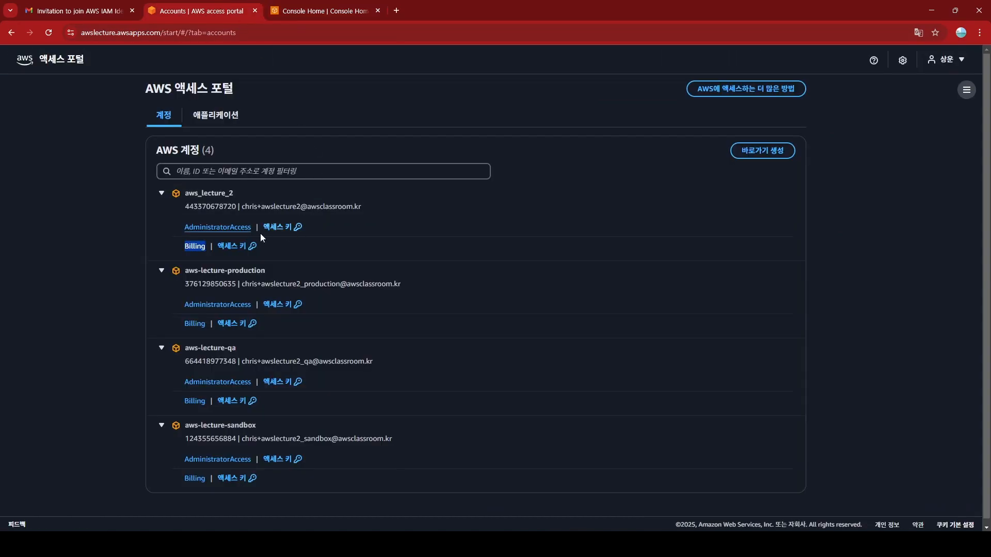
left_click(331, 249)
scroll(331, 250, "down", 2)
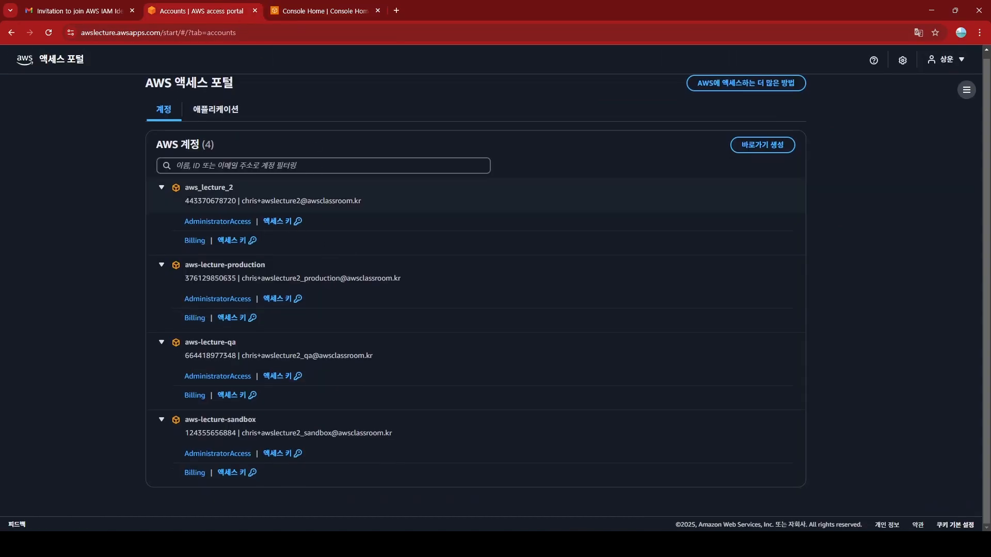
In the aws_lecture_2 AdministratorAccess console session, search for s3 and open the Amazon S3 bucket list
left_click(200, 245)
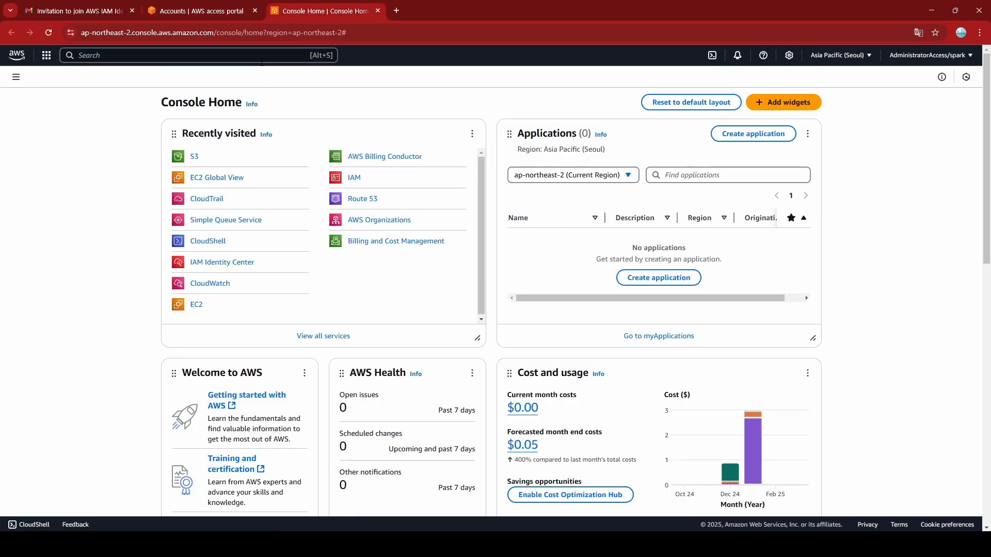
key("alt+s")
type("s3")
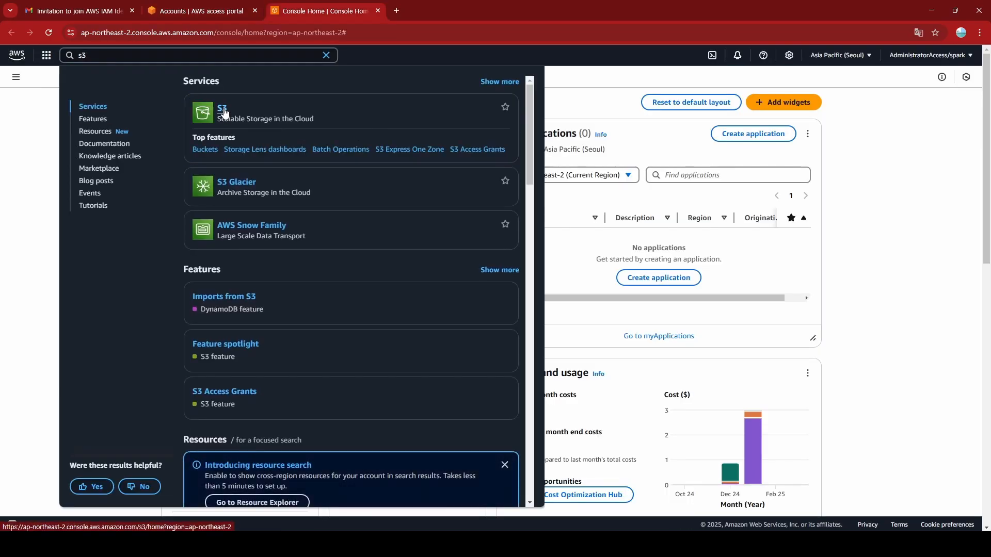
left_click(223, 111)
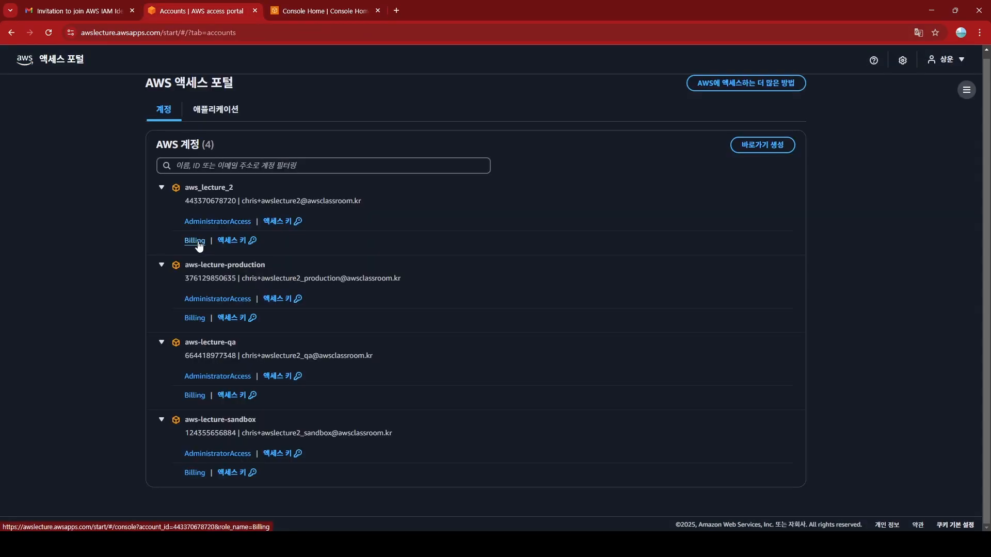
Open the aws_lecture_2 console with the Billing role and try to view the S3 general purpose buckets
left_click(199, 246)
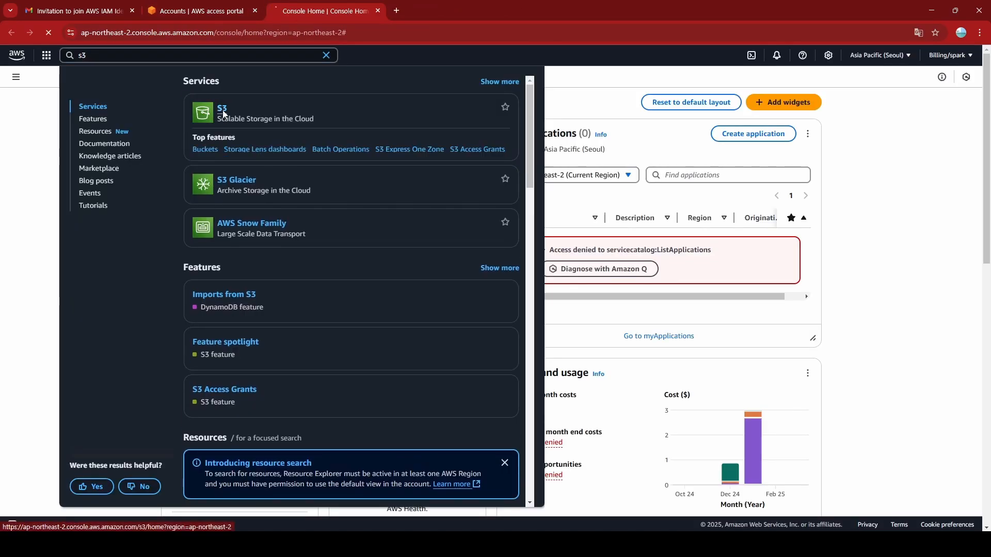
left_click(224, 113)
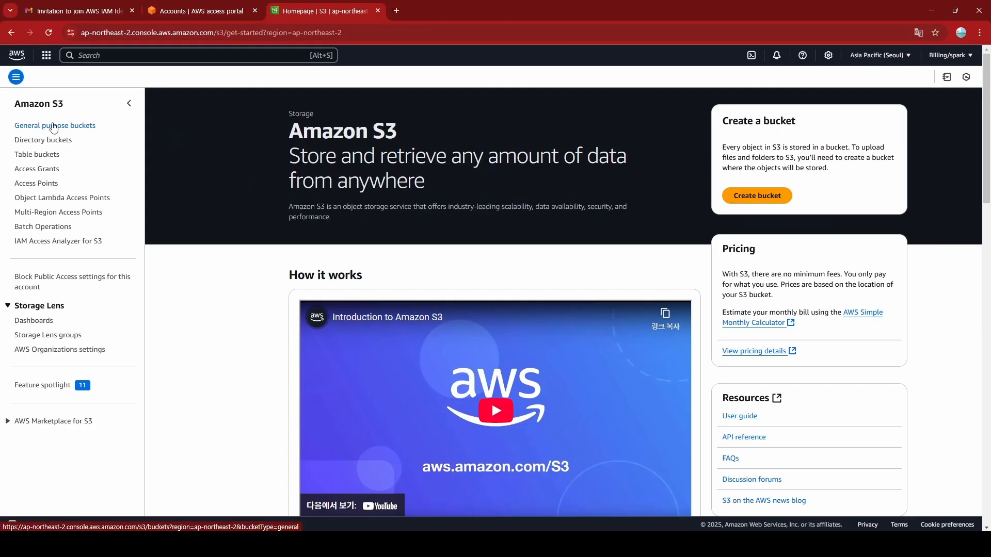
left_click(55, 125)
left_click_drag(237, 288, 198, 288)
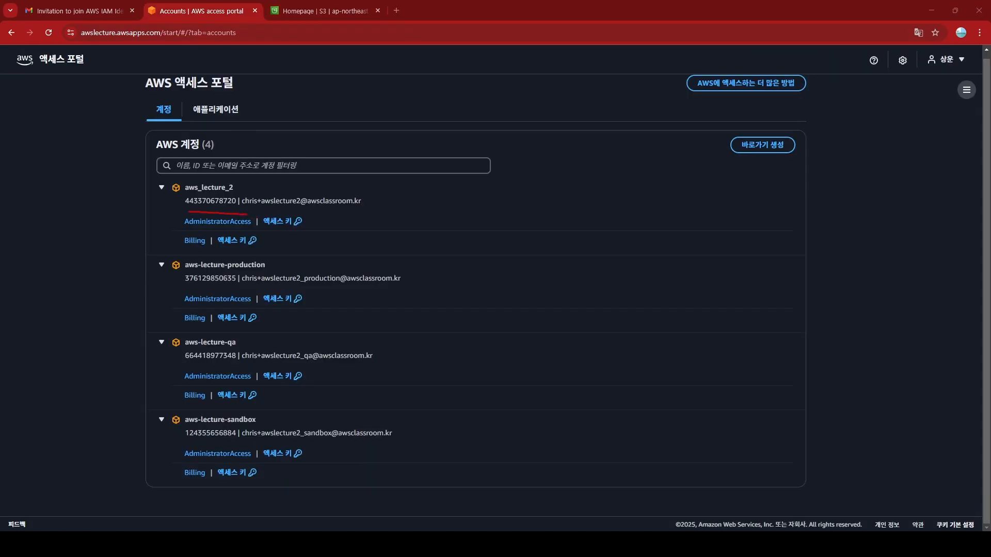
Open Billing and Cost Management from the account options of the Billing role session
left_click_drag(176, 253, 211, 233)
key("Escape")
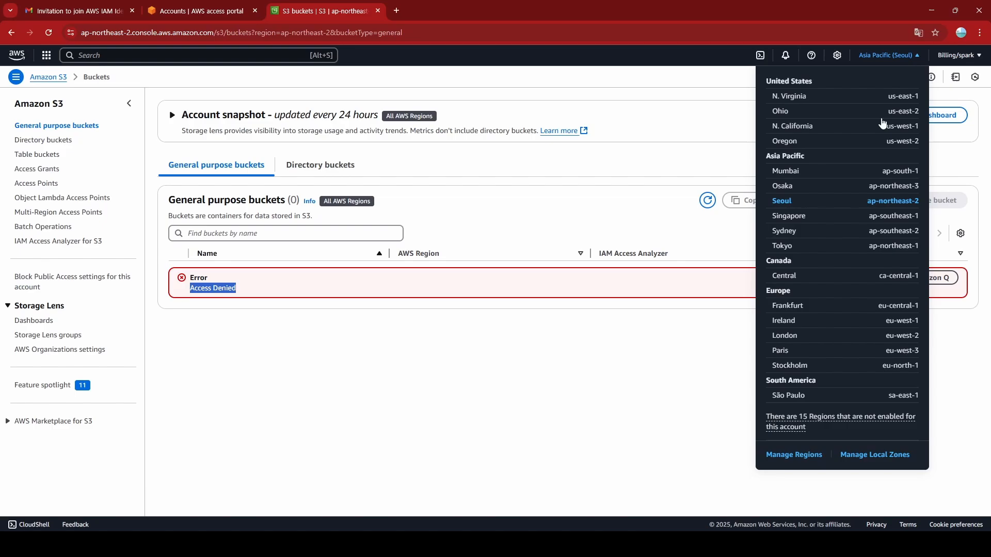
left_click(958, 56)
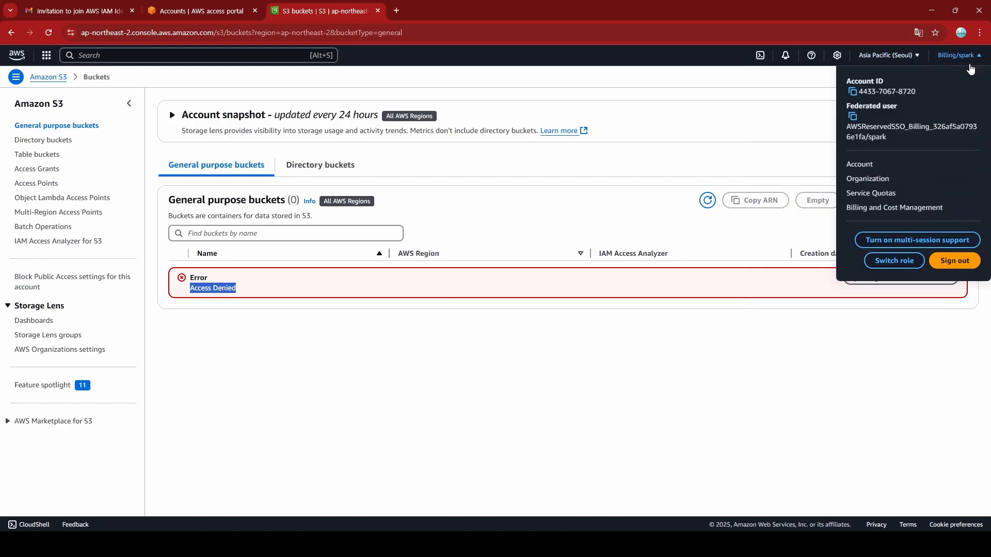
left_click(883, 209)
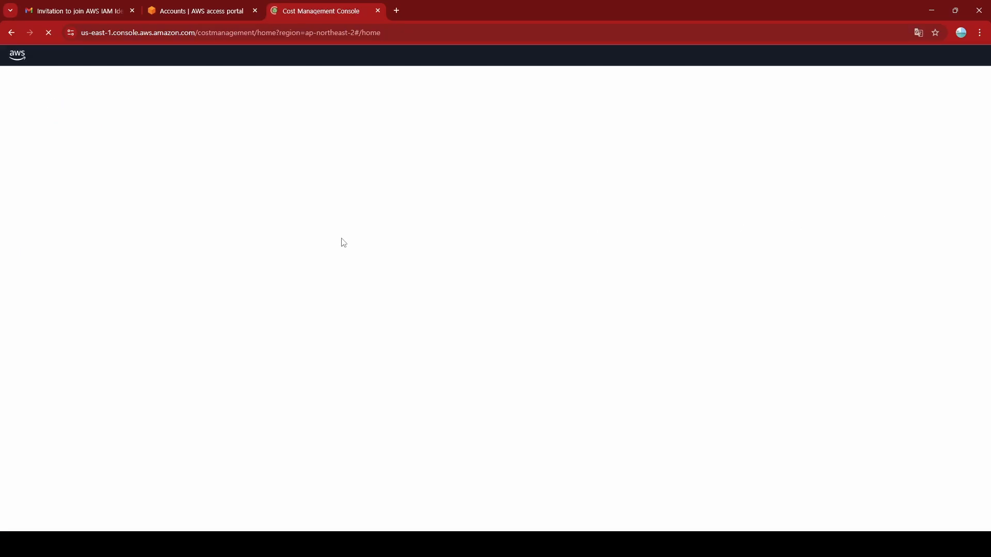
Return to the AWS access portal and review the aws-lecture-sandbox account entry
left_click(206, 10)
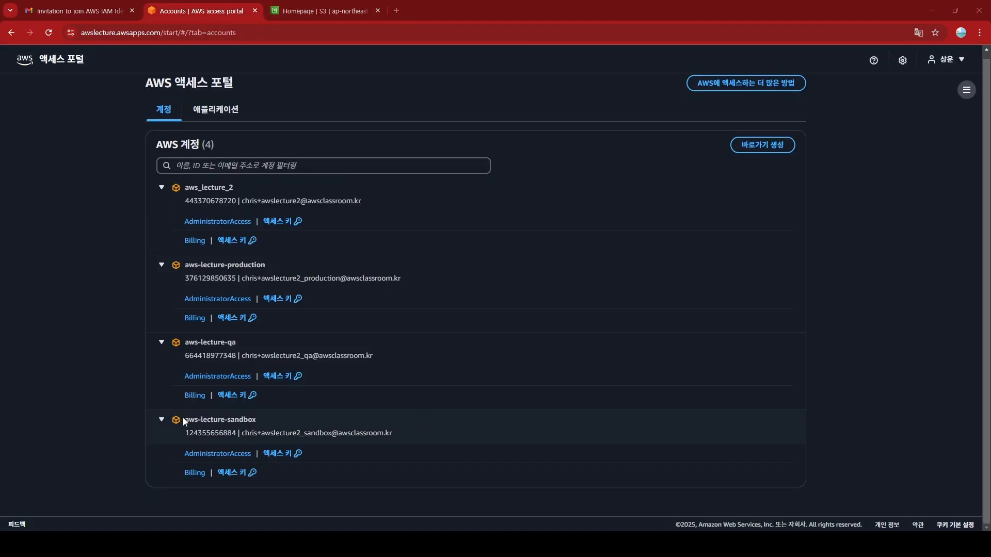
left_click_drag(183, 418, 271, 420)
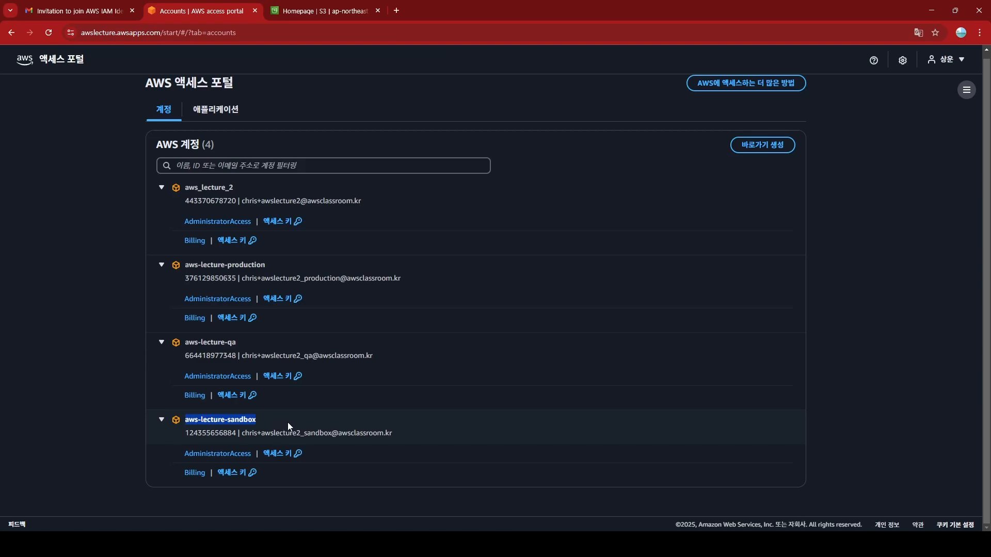
left_click(287, 422)
left_click(341, 436)
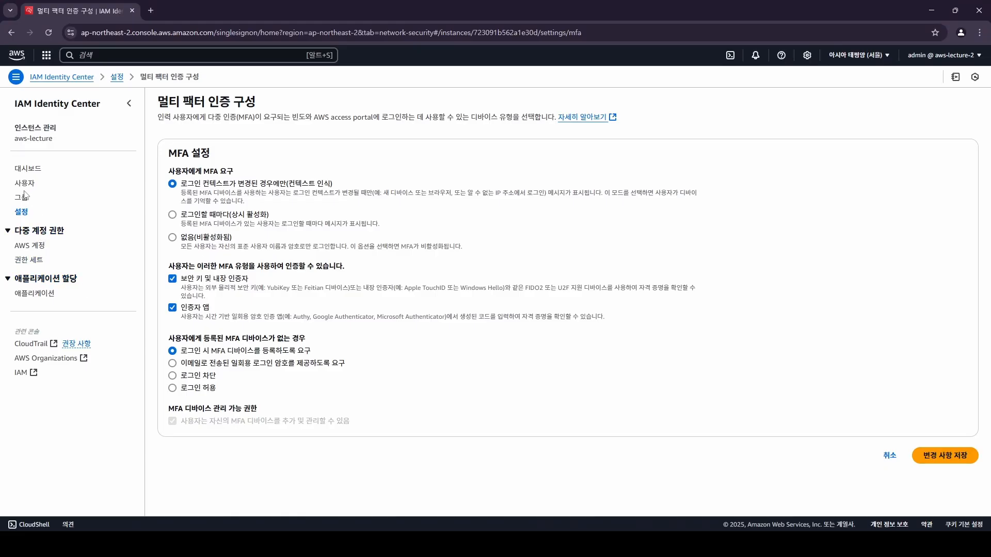
Switch to the IAM Identity Center console and create a group named team-dev without adding users
left_click(22, 197)
left_click(951, 103)
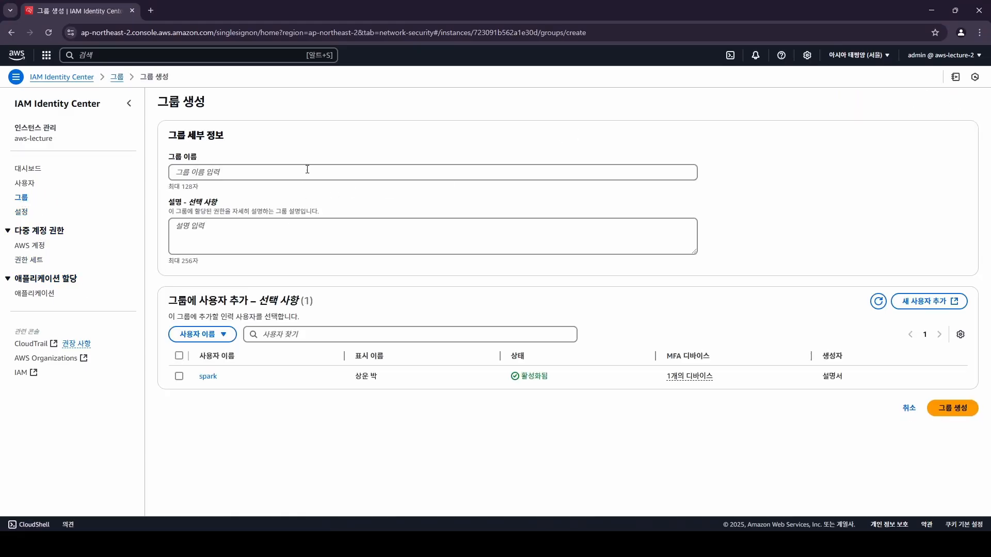
left_click(300, 176)
type("team-dev")
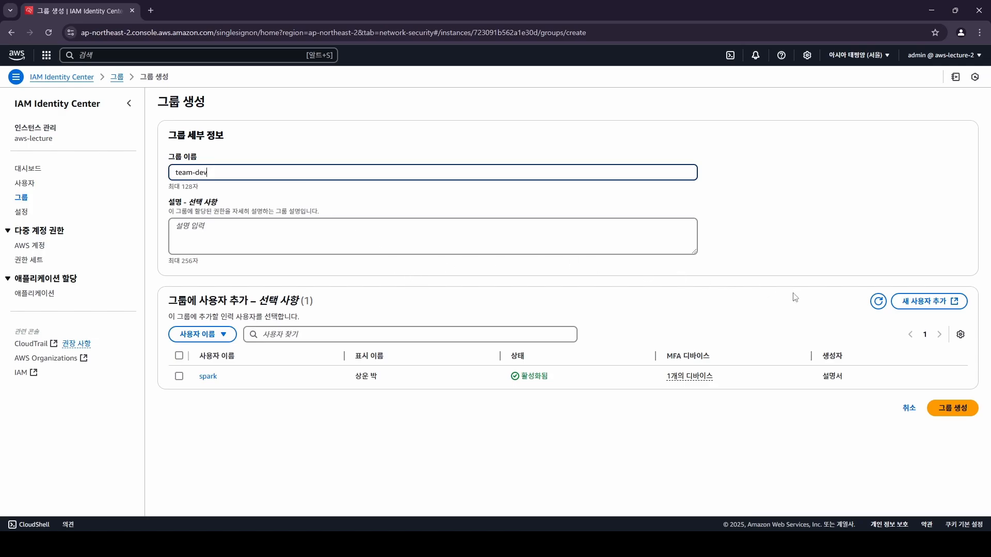
left_click(951, 413)
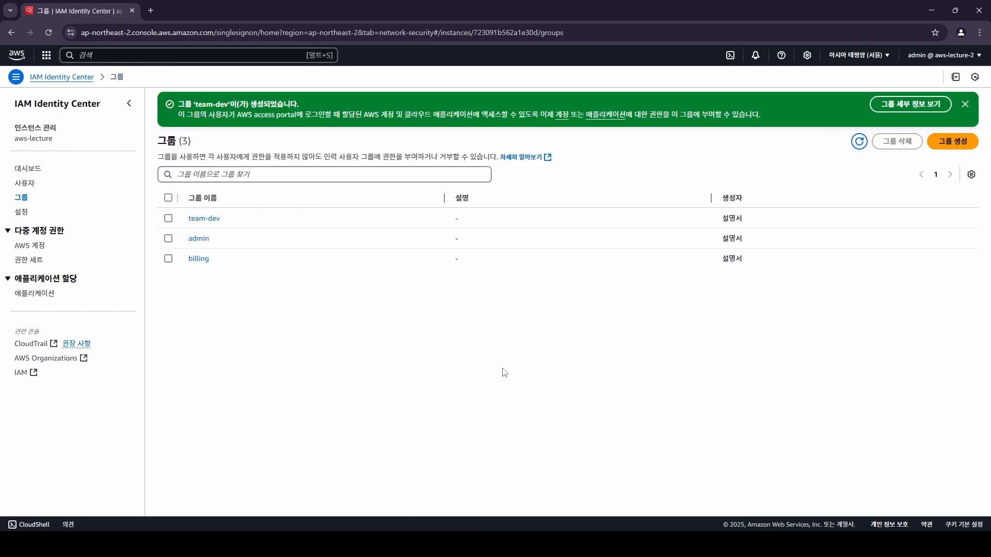
Start adding a new Identity Center user and set the user name to spark-dev
double_click(25, 184)
left_click(950, 141)
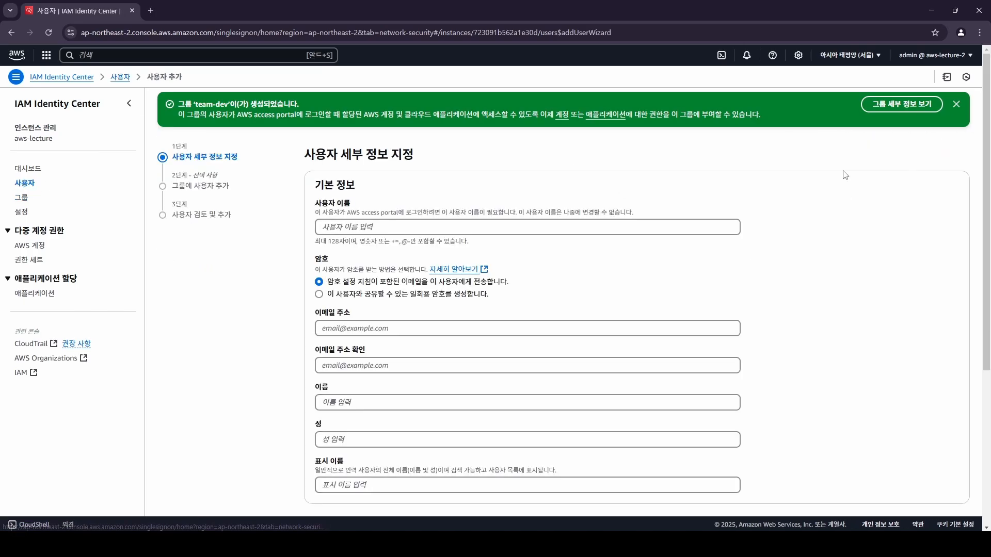
left_click(345, 226)
type("spark-dev")
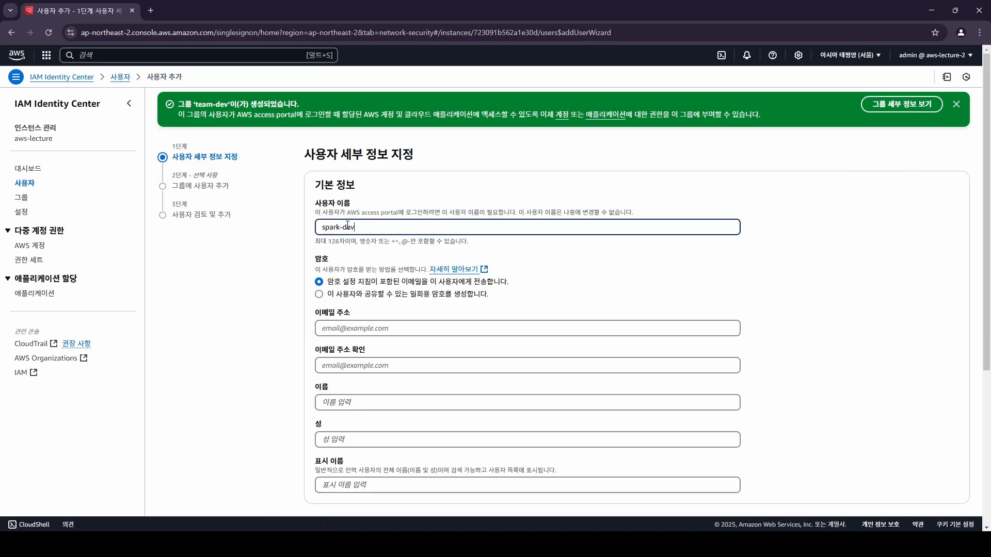
left_click_drag(373, 224, 311, 231)
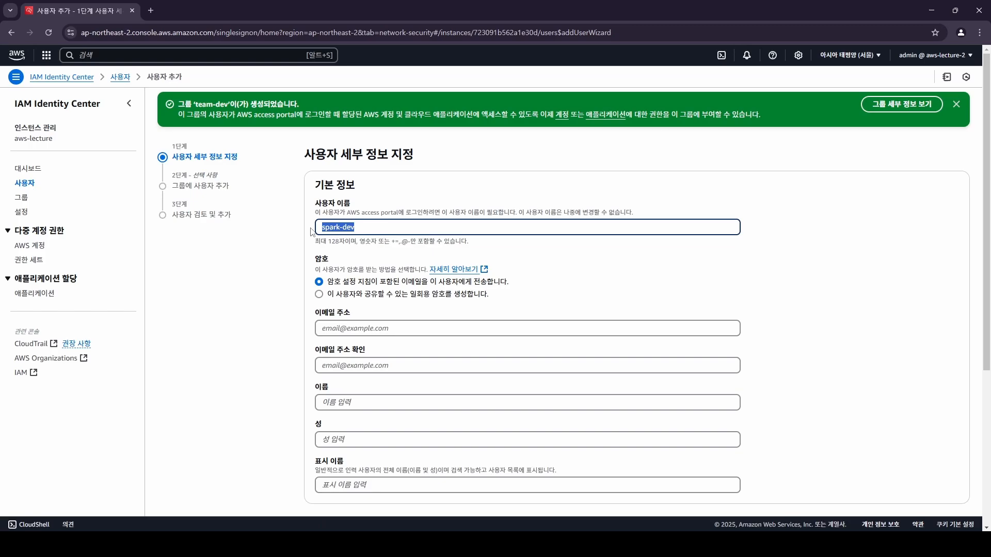
Fill in the new user's email address with a +dev tag and repeat it in the email confirmation
left_click(395, 333)
triple_click(421, 331)
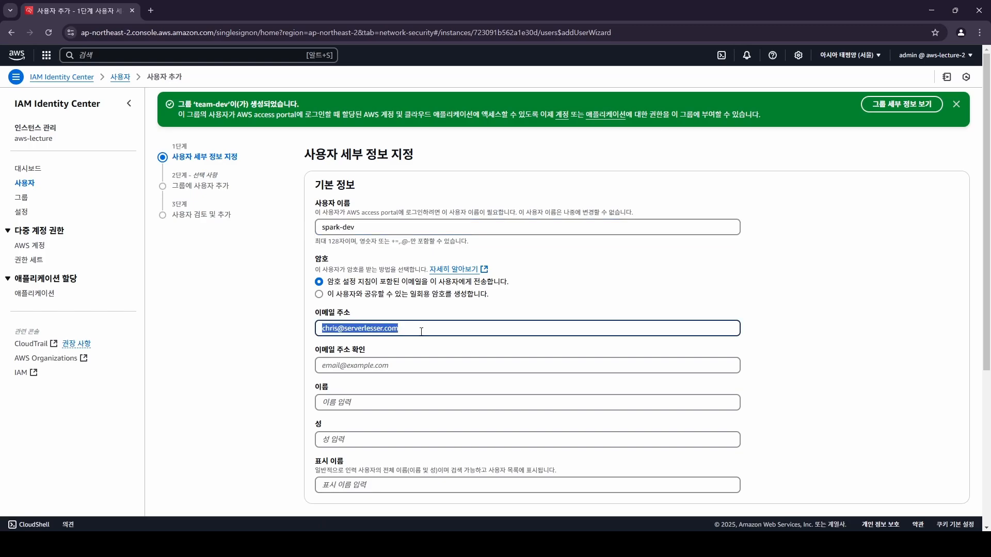
left_click(349, 326)
type("+dev")
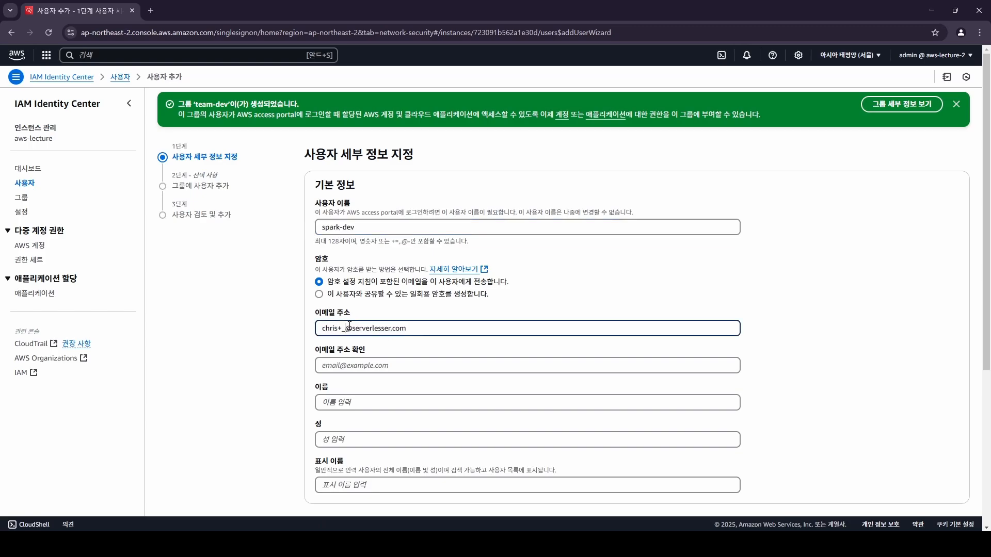
key("ctrl+a")
key("ctrl+c")
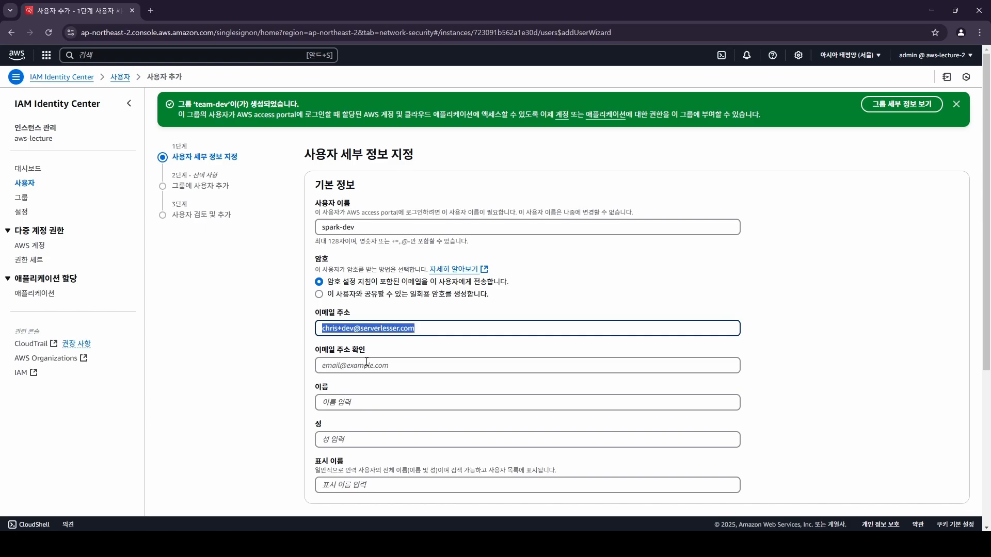
left_click(384, 368)
key("ctrl+v")
Enter the user's first and last names, check the details and continue to the group assignment
left_click(364, 402)
scroll(374, 398, "down", 2)
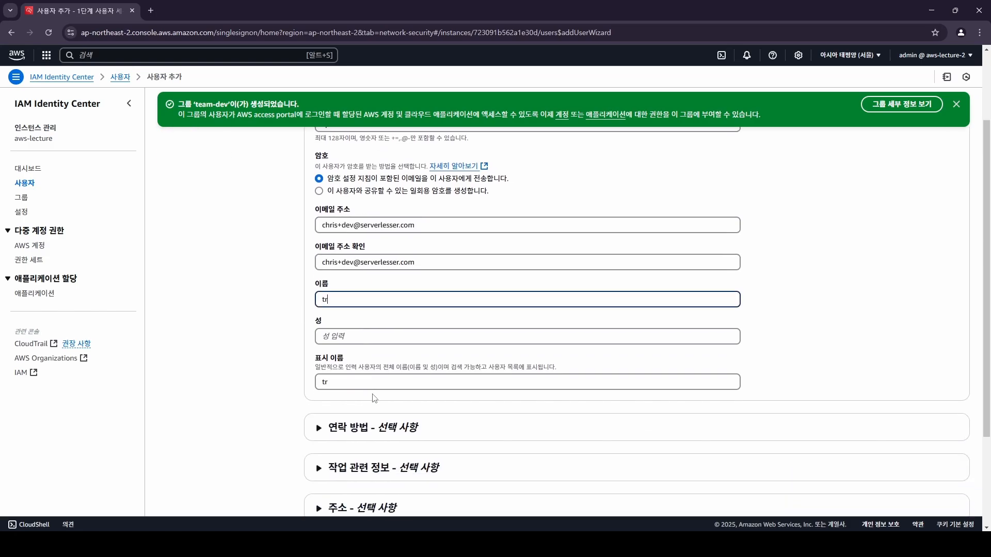
key("Tab")
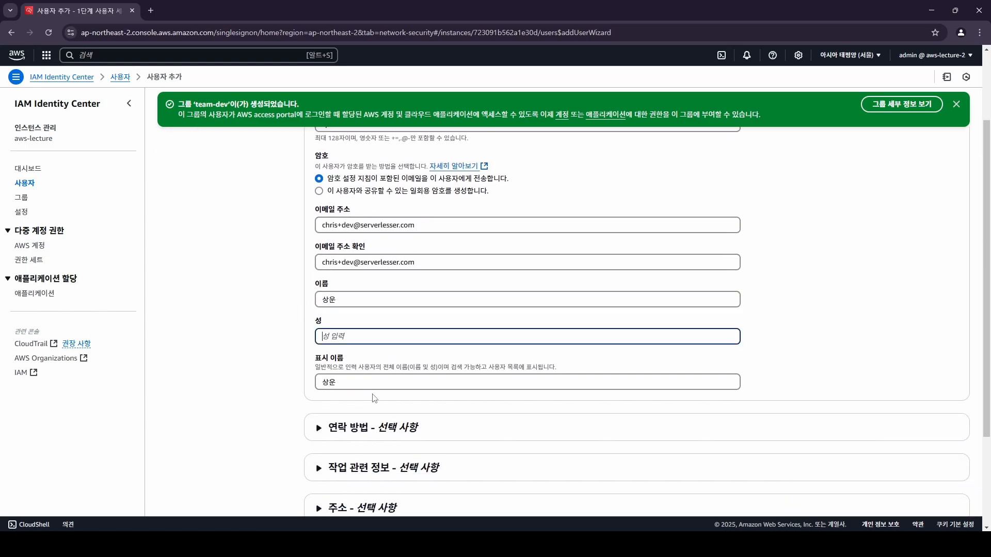
scroll(456, 322, "up", 2)
left_click_drag(454, 322, 316, 324)
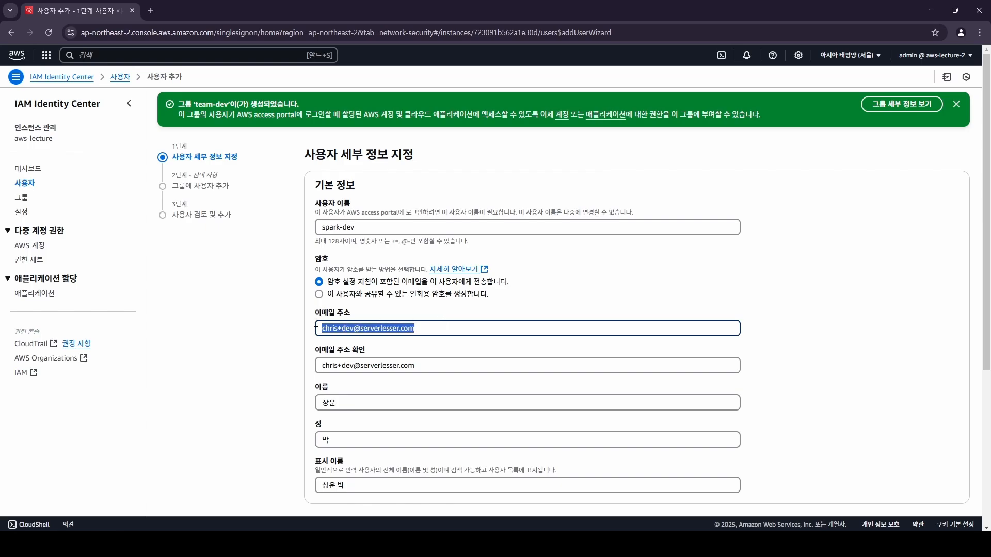
scroll(749, 364, "down", 5)
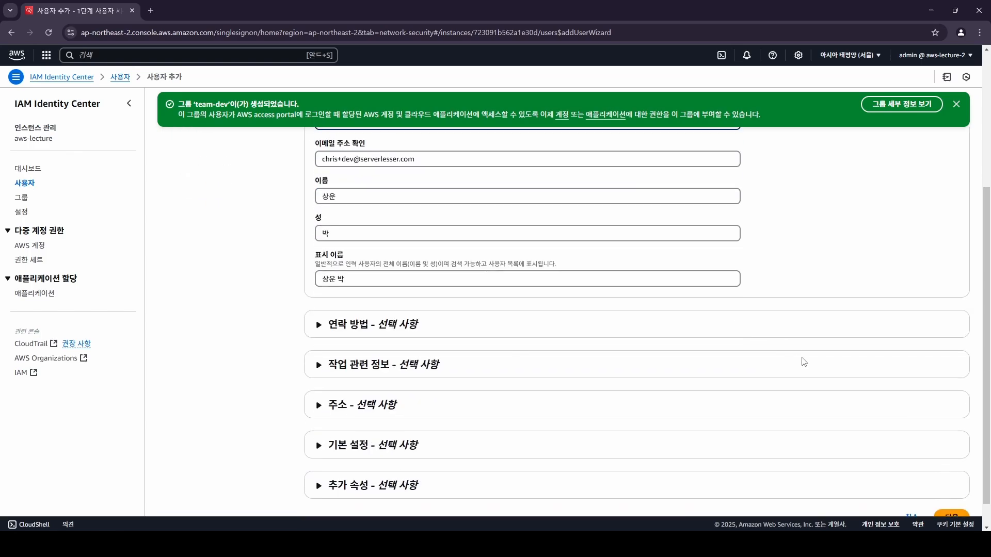
left_click(952, 488)
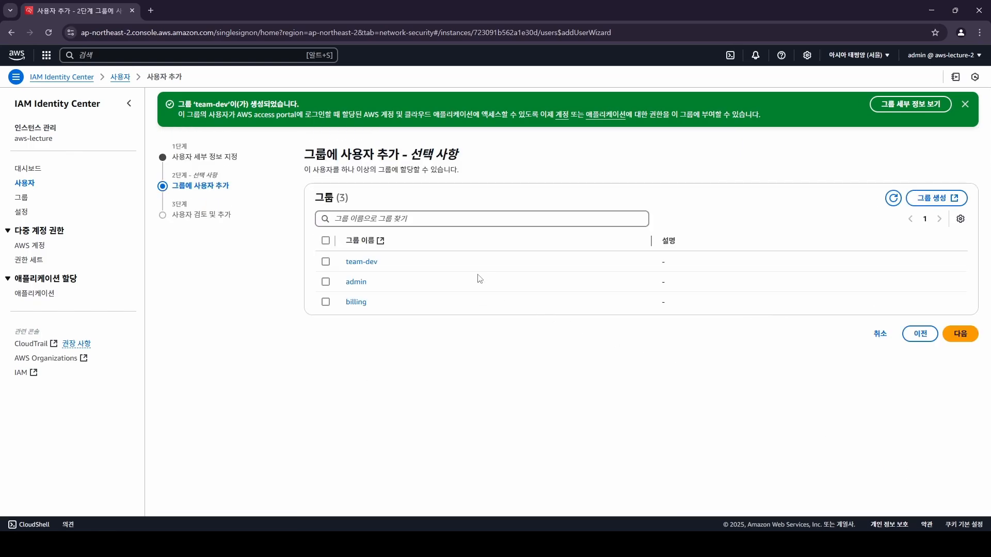
Assign the new user to the team-dev group and finish adding the user
left_click(326, 262)
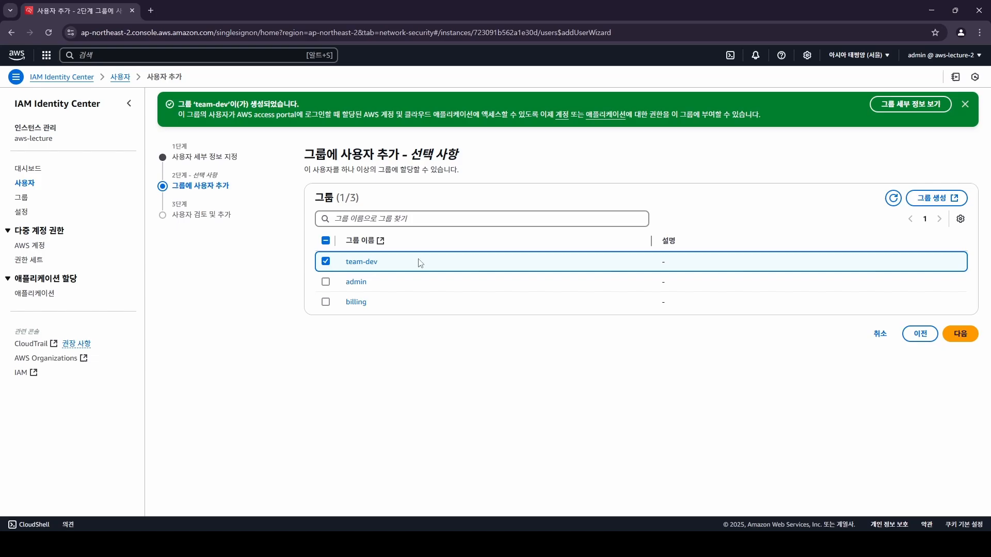
left_click(960, 333)
scroll(849, 421, "down", 5)
scroll(848, 421, "down", 2)
left_click(933, 484)
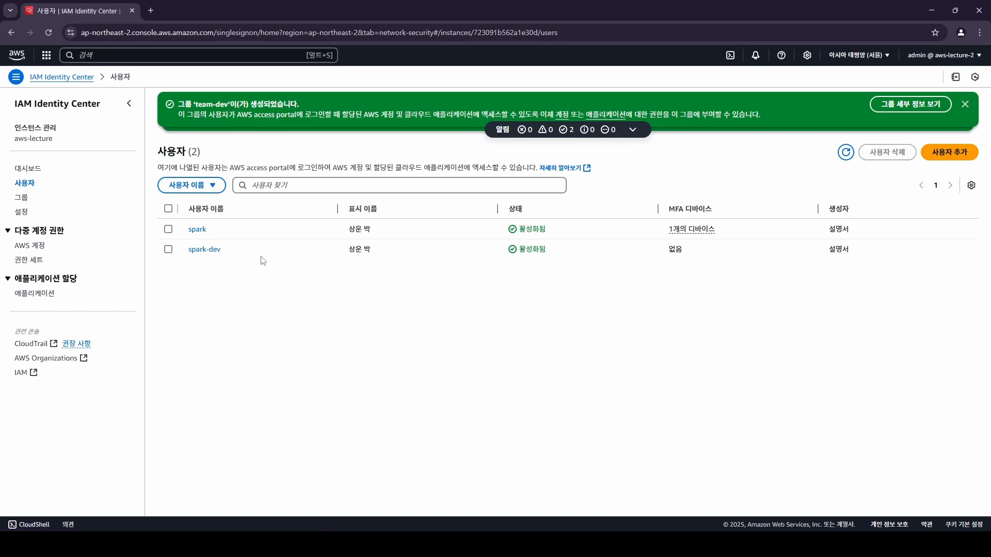
Start creating a permission set, choose the custom permission set type and continue to the policies
left_click(35, 260)
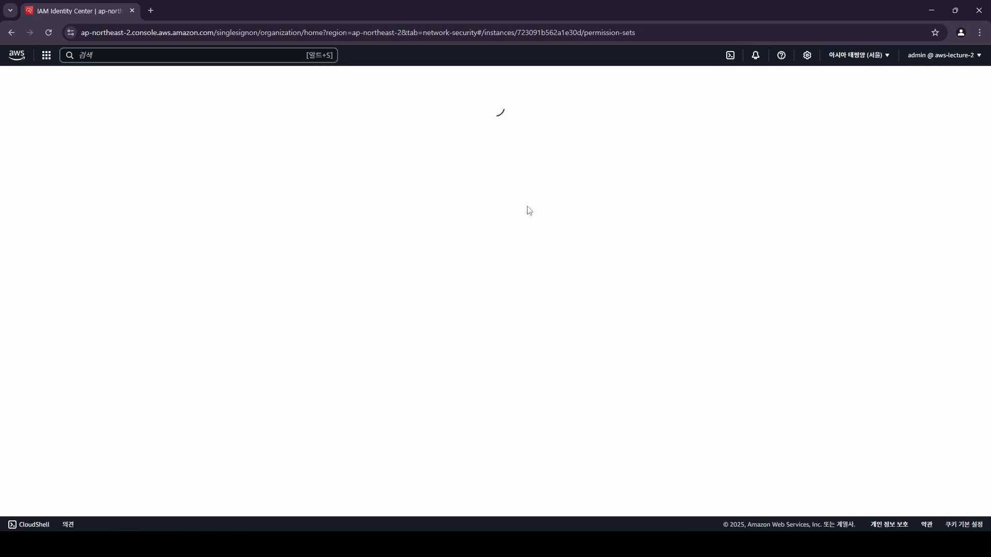
left_click(938, 150)
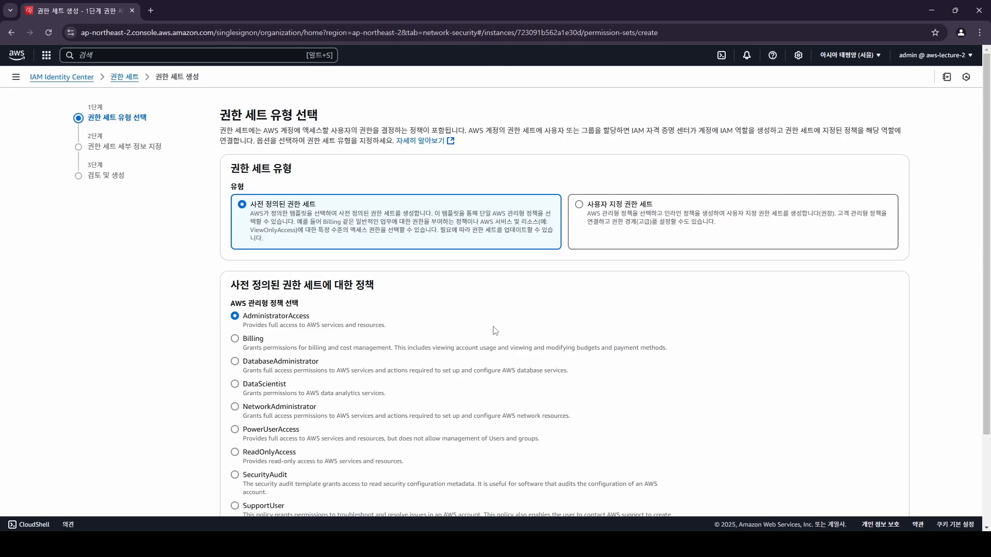
scroll(606, 286, "down", 3)
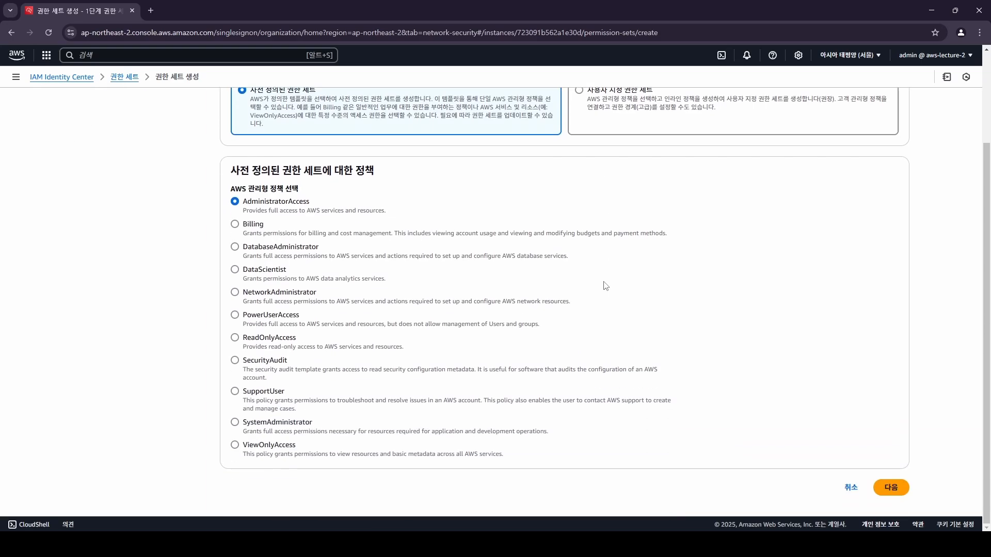
scroll(606, 286, "up", 2)
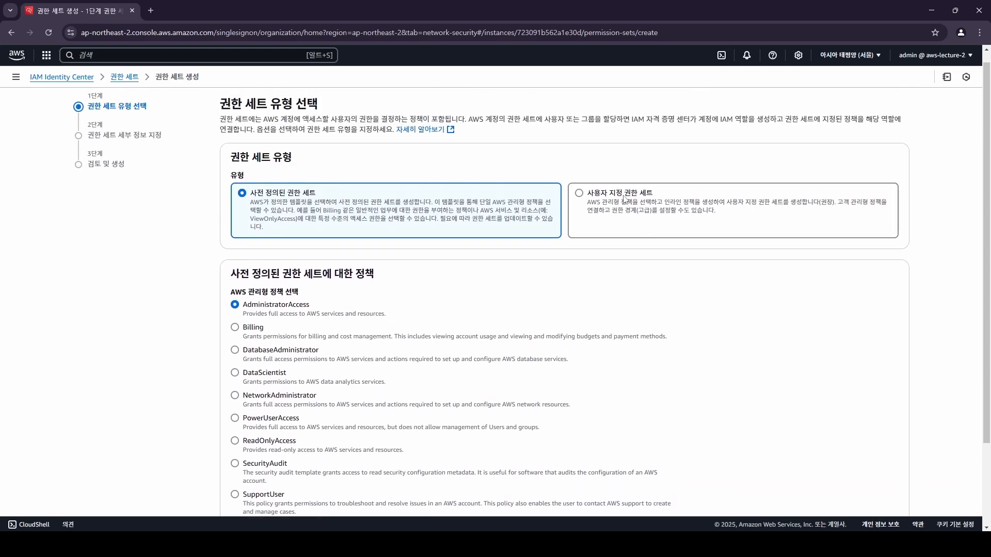
left_click(623, 198)
left_click(893, 281)
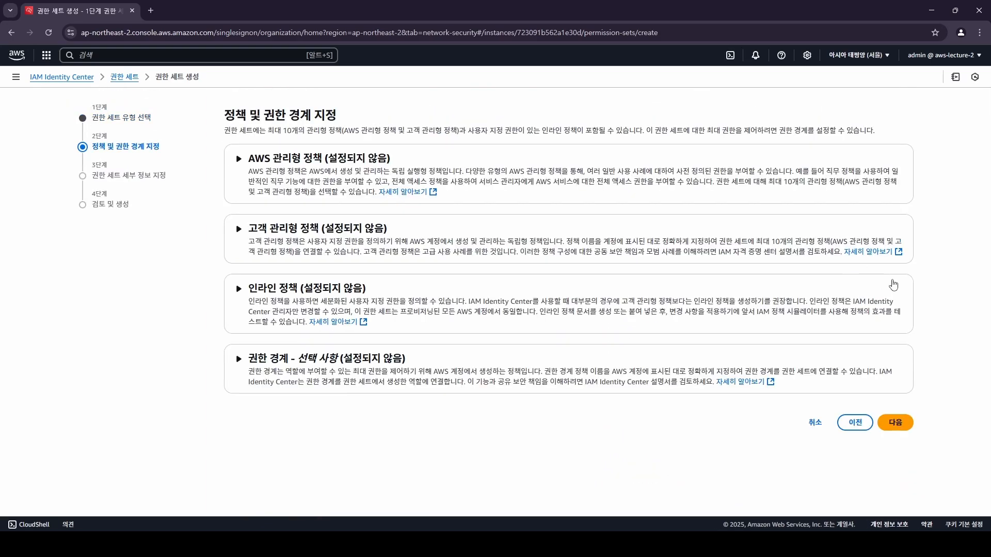
Find the AWS managed policy AmazonEC2FullAccess with ec2fu, attach it and continue to the permission set details
left_click(325, 161)
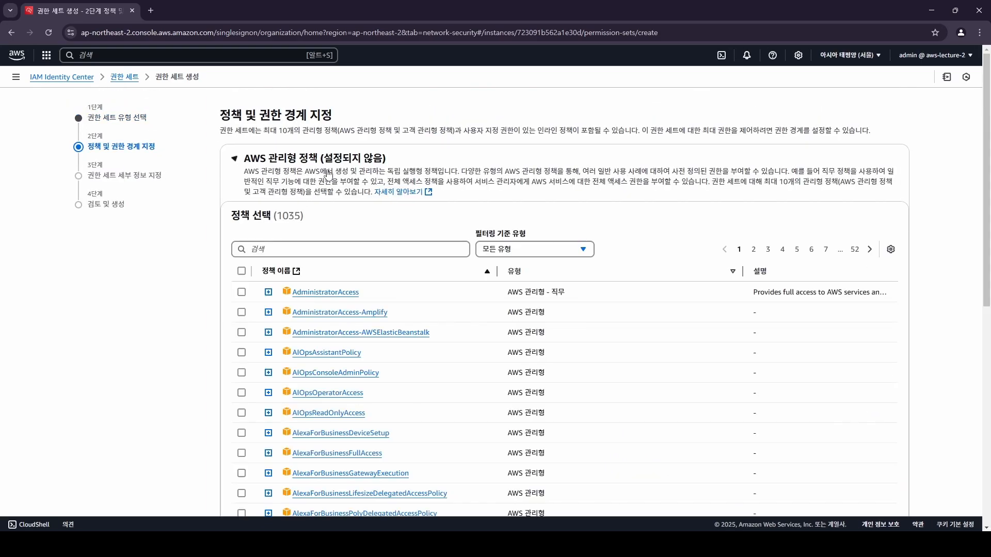
left_click(312, 248)
type("ec2fu")
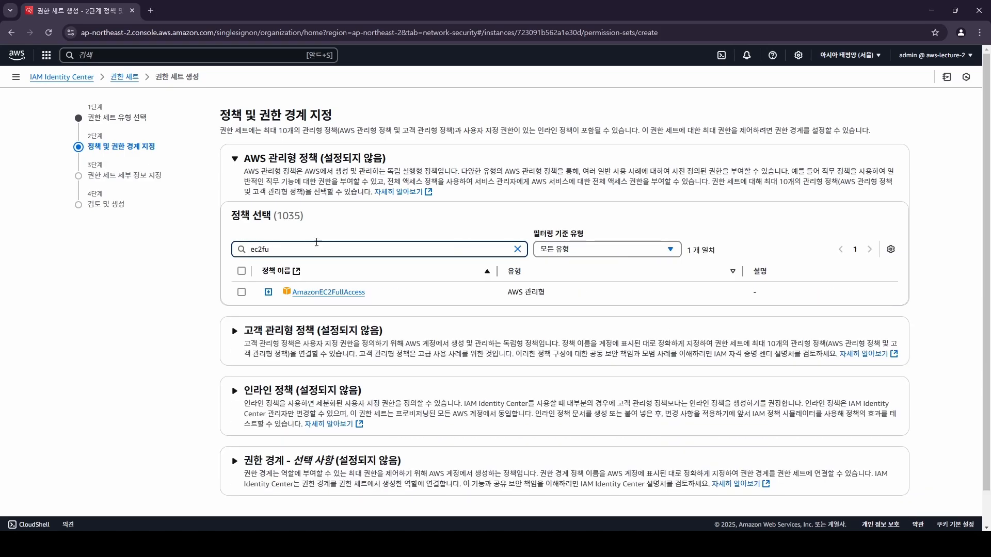
left_click(241, 293)
scroll(645, 242, "down", 2)
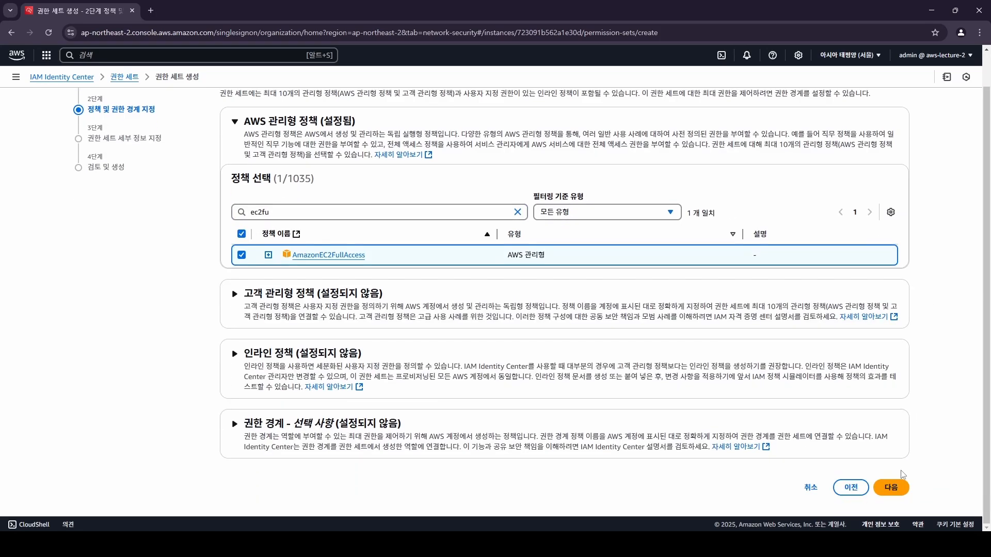
left_click(894, 488)
Name the permission set Dev-EC2FullAccess, keep the one-hour session duration, review the settings and create it
left_click(315, 201)
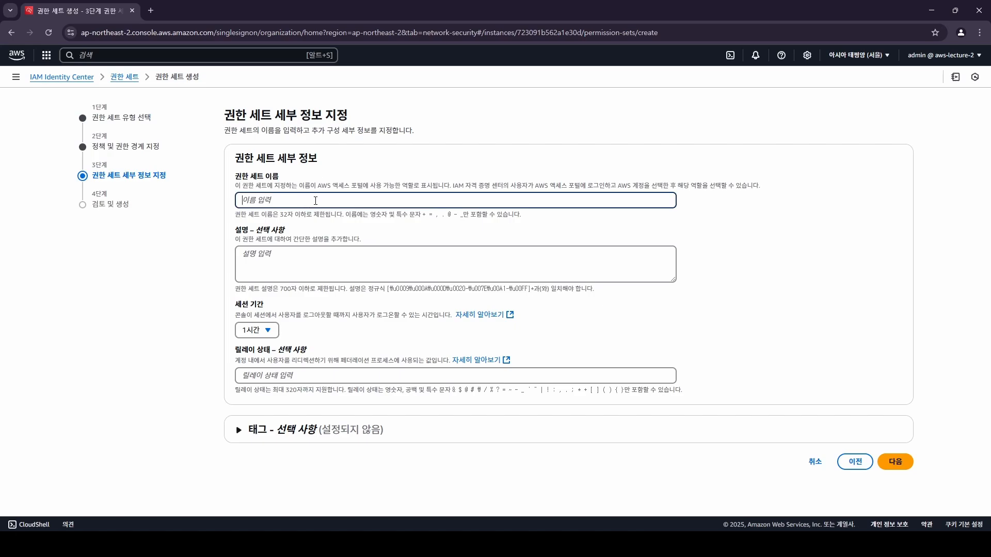
type("EC2FullAccess")
key("ctrl+a")
key("BackSpace")
type("De")
left_click(894, 462)
scroll(832, 435, "down", 10)
left_click(892, 488)
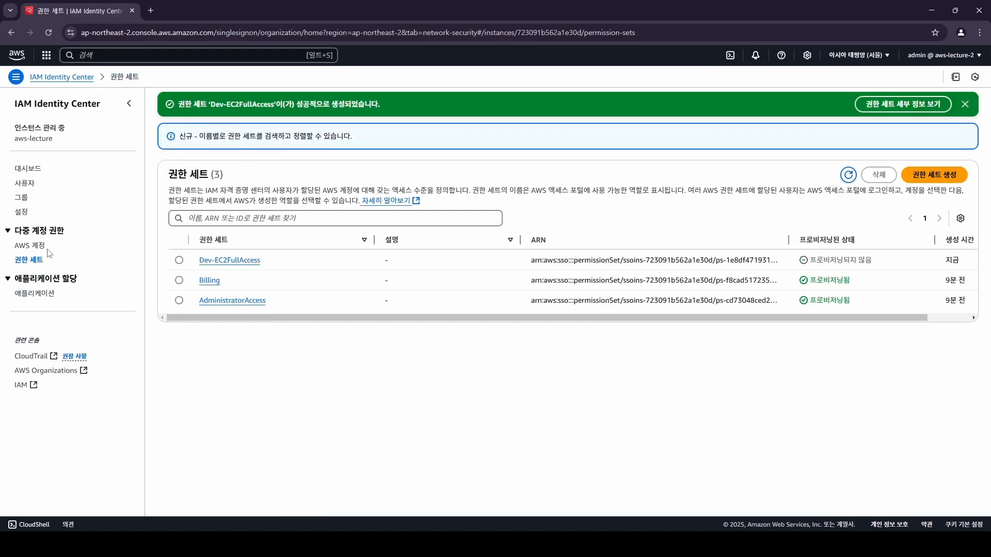
Start a user or group assignment for the aws-lecture-sandbox account in the dev OU and choose the team-dev group
left_click(36, 251)
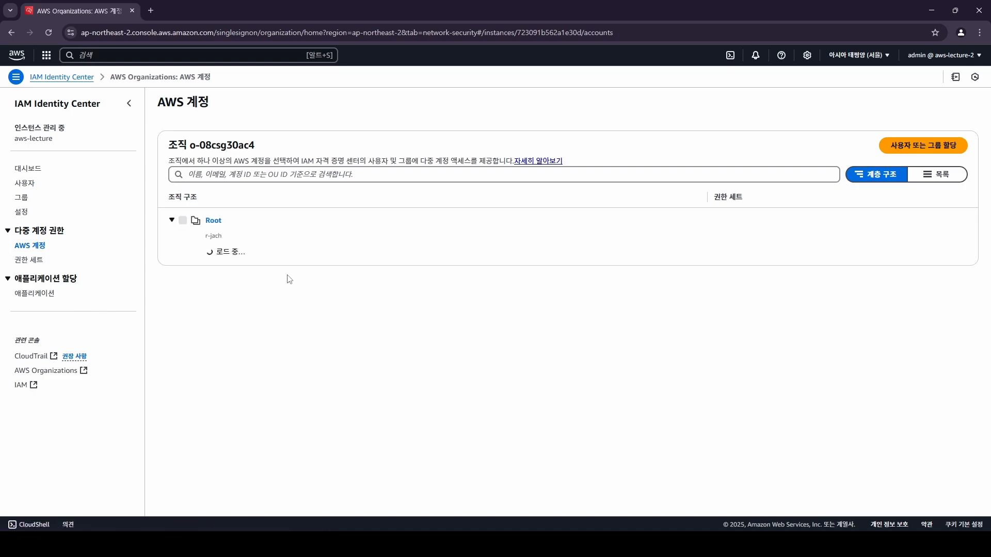
left_click(192, 256)
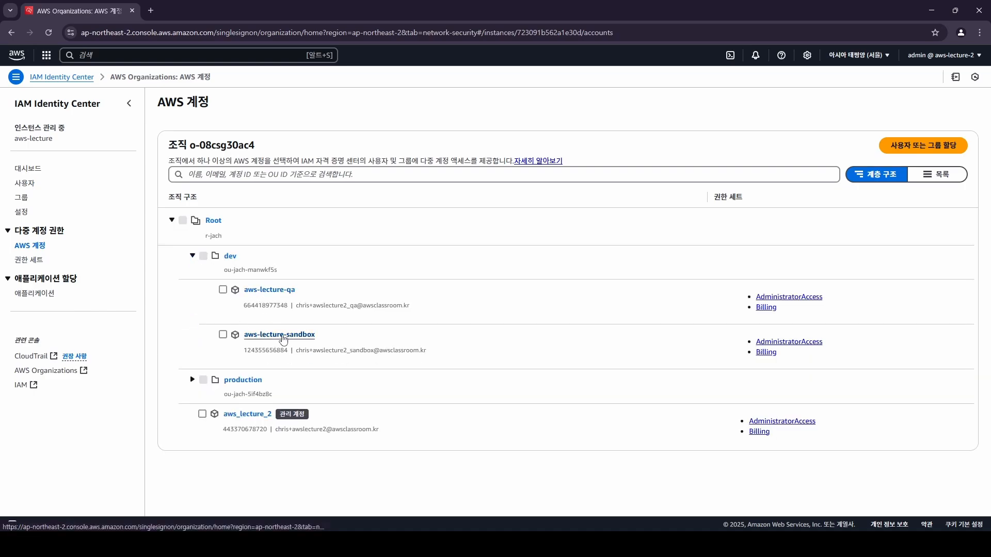
left_click(223, 334)
left_click(922, 145)
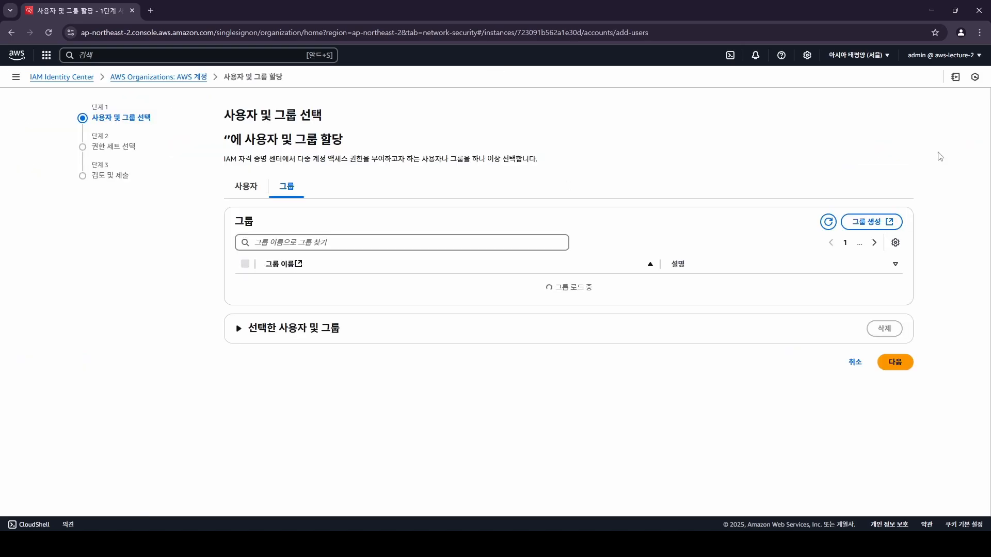
left_click(245, 325)
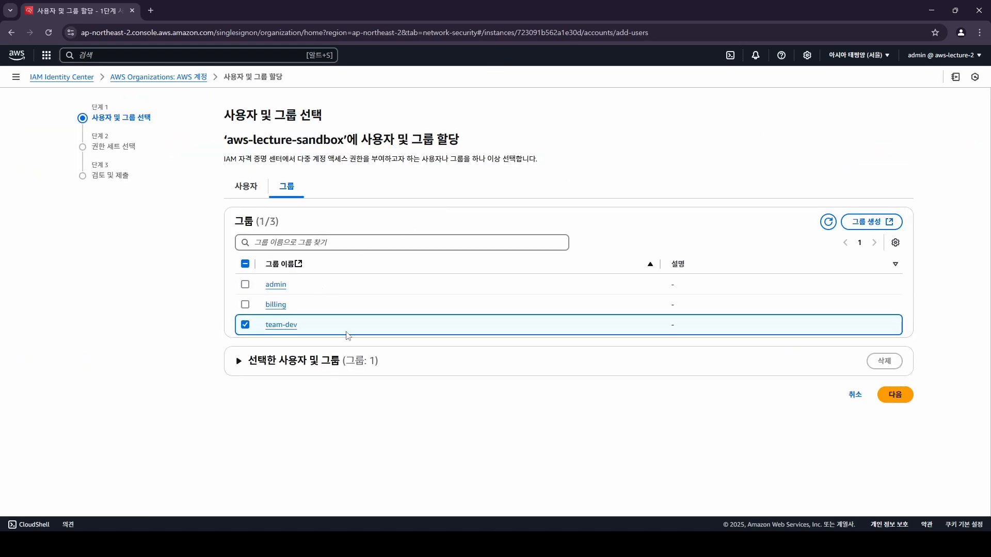
left_click(894, 395)
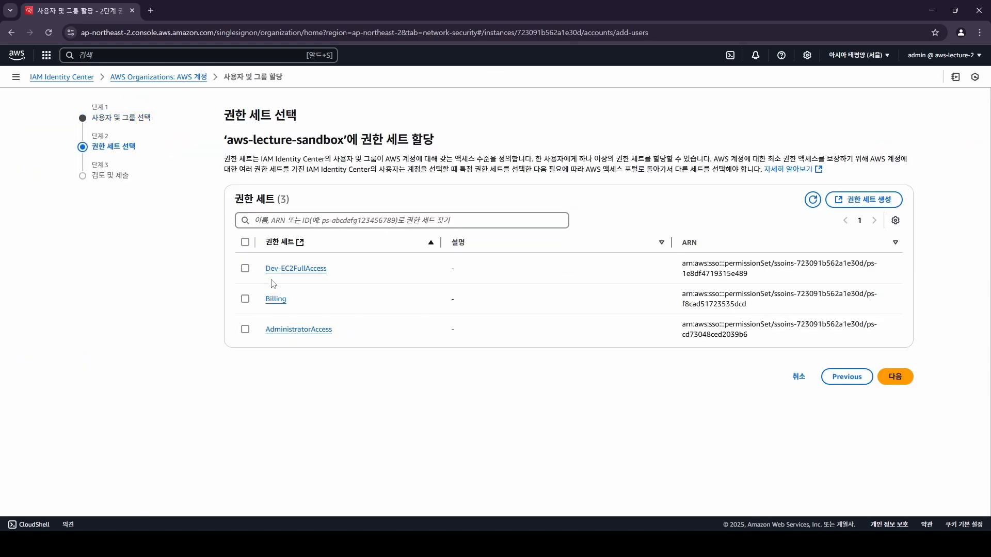
Select the Dev-EC2FullAccess permission set for the team-dev assignment, review it and submit
left_click(245, 269)
left_click(890, 377)
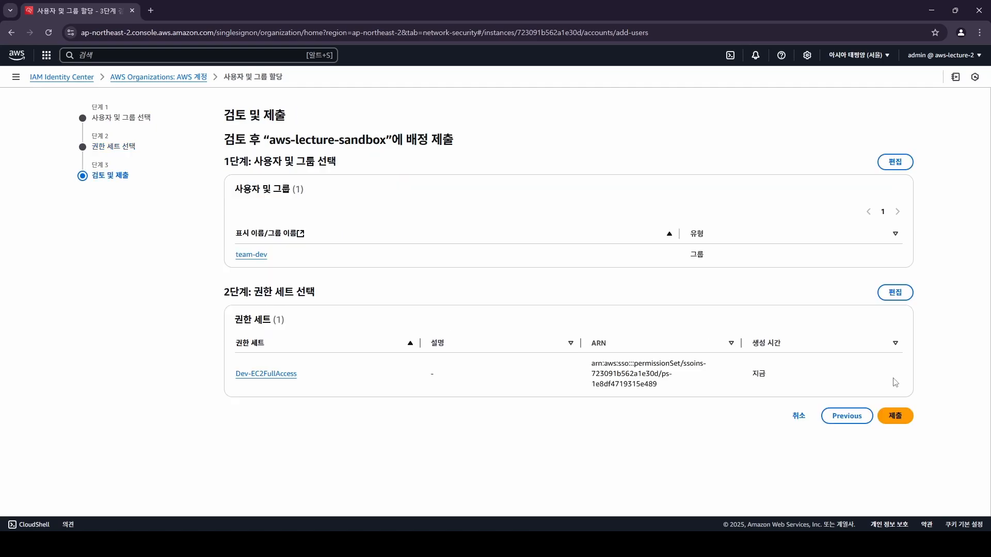
left_click(880, 419)
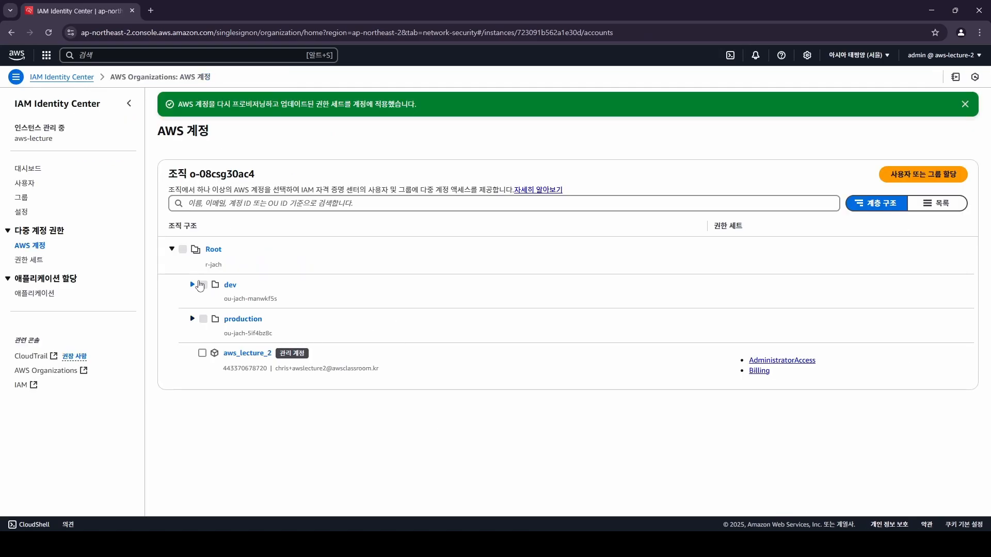
Switch to Gmail, open the newest AWS IAM Identity Center invitation for the developer user and accept it
key("alt+Tab")
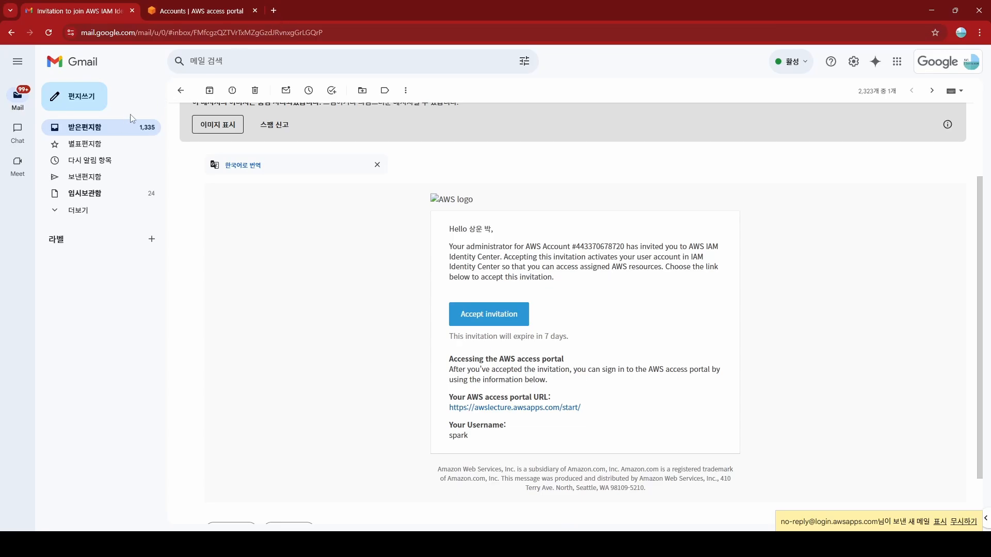
left_click(103, 126)
left_click(457, 113)
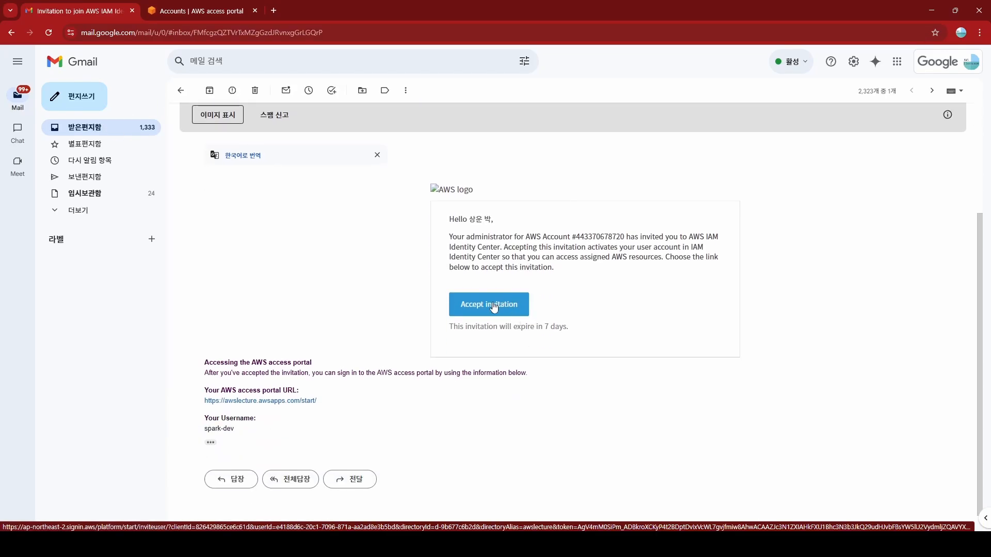
left_click(493, 307)
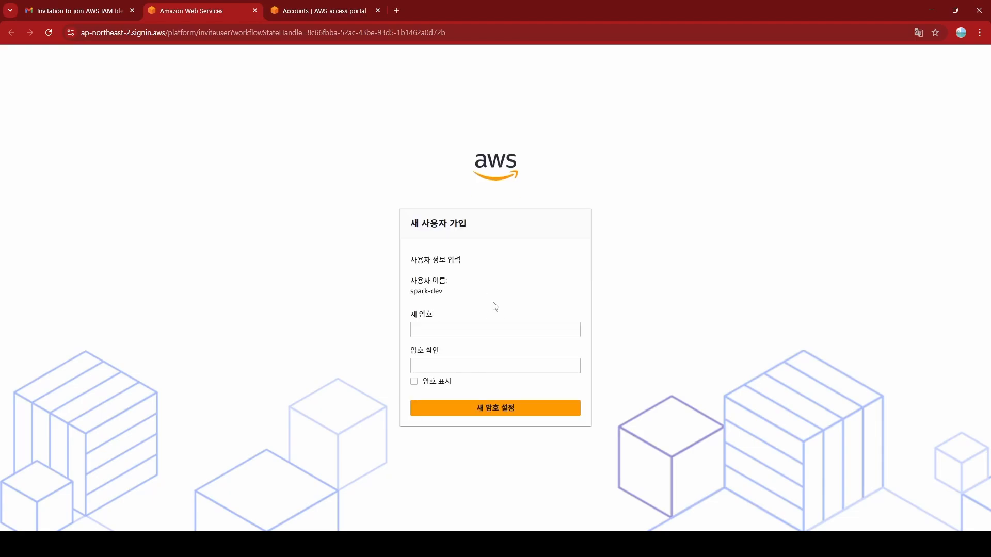
Enter and confirm a new password for the developer user and complete the sign-up
left_click(475, 324)
left_click(442, 294)
left_click(491, 325)
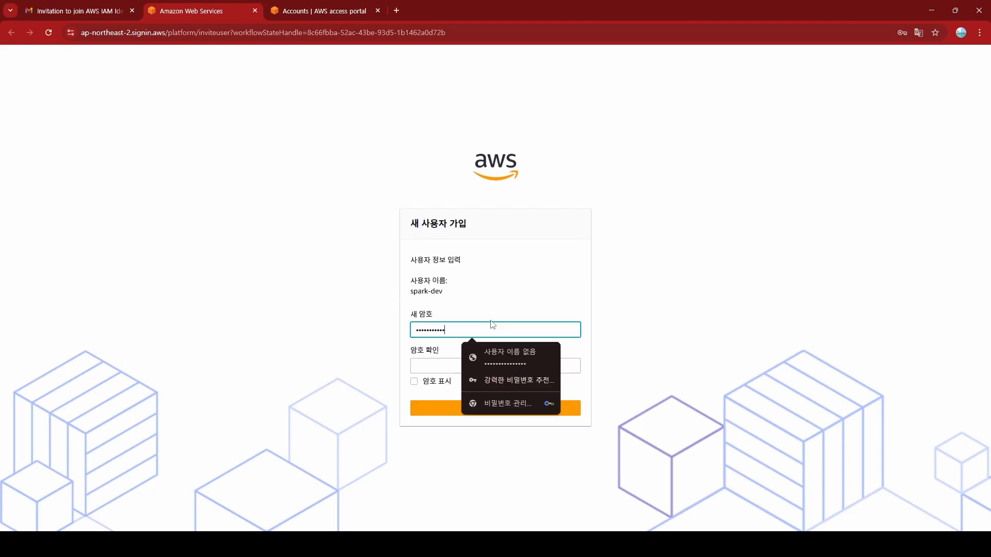
key("Tab")
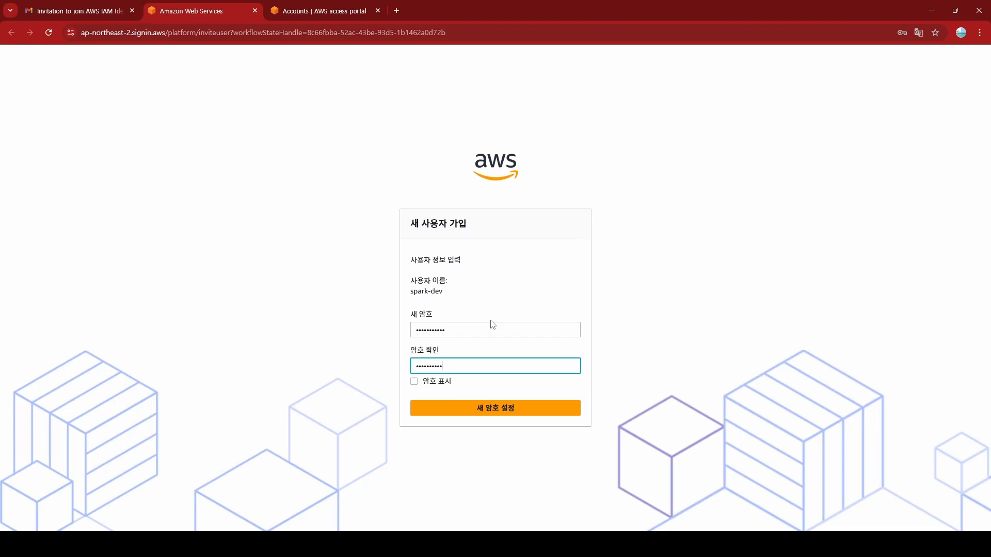
type("•")
left_click(513, 414)
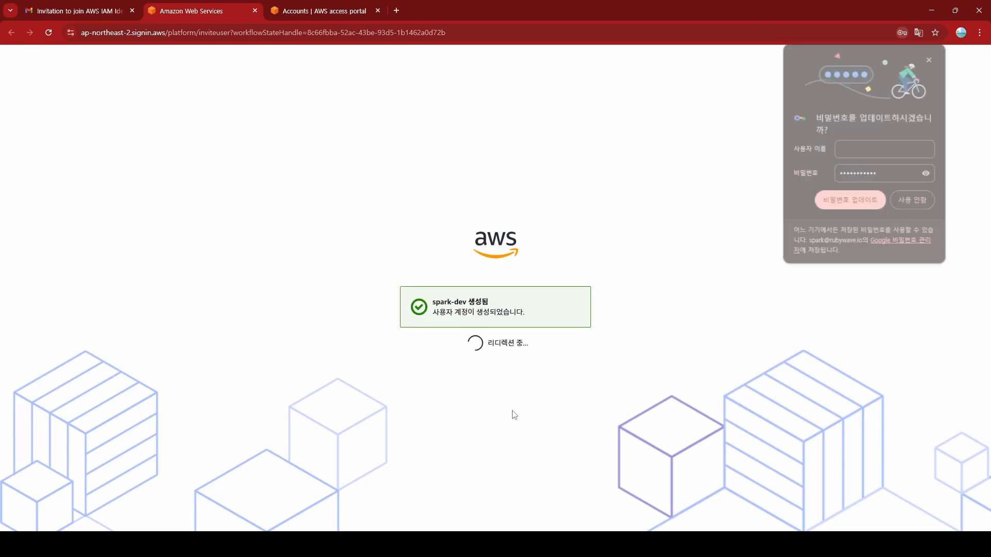
left_click(955, 59)
left_click(929, 123)
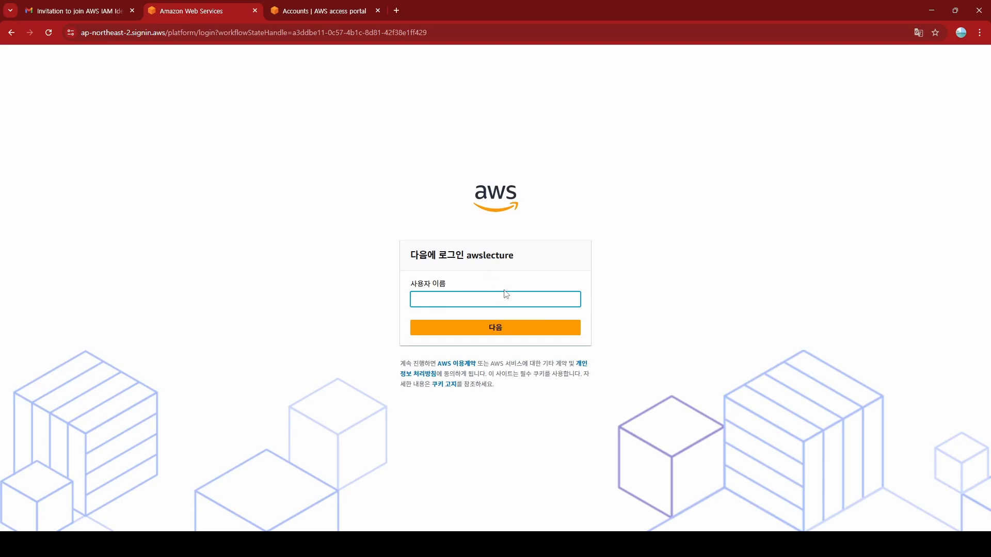
Sign in to the awslecture access portal with the developer user's username and account password
type("spark-dev")
left_click(512, 328)
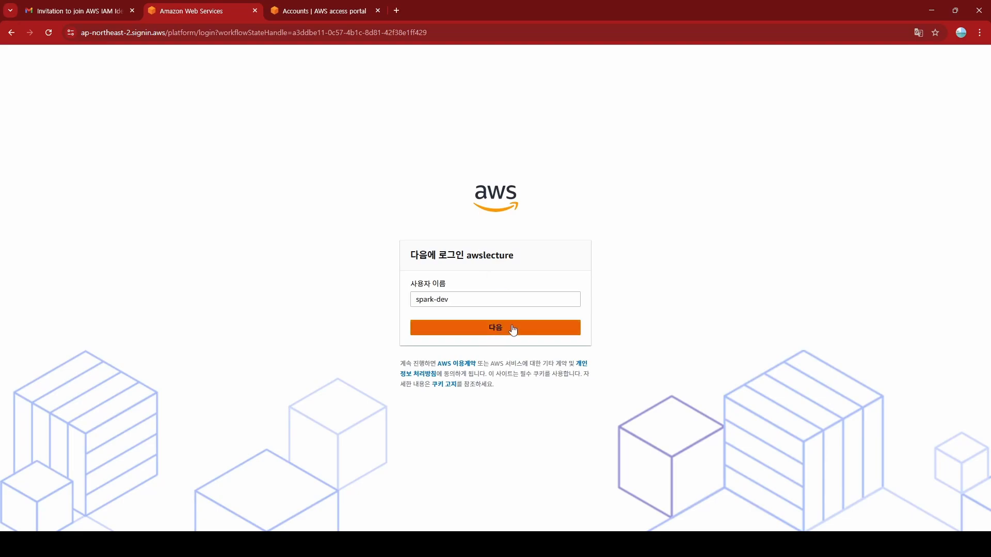
type("********")
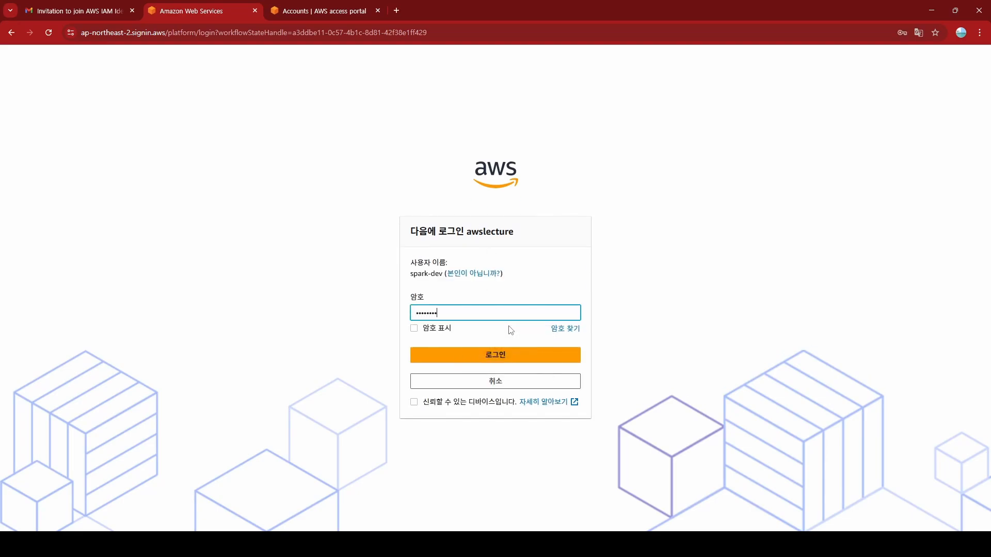
type("*")
key("Return")
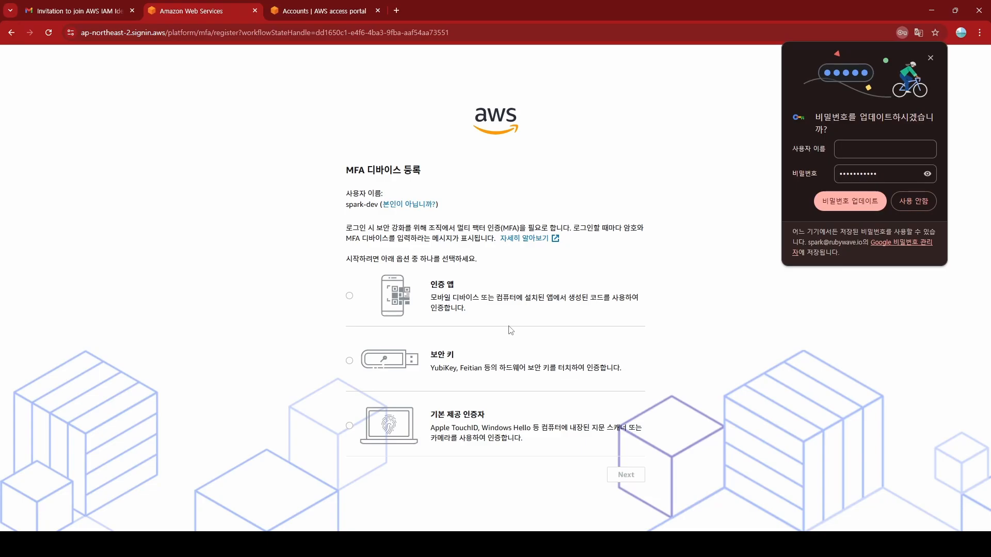
Register an authenticator app as the MFA device by showing the QR code and entering the verification code
left_click(432, 305)
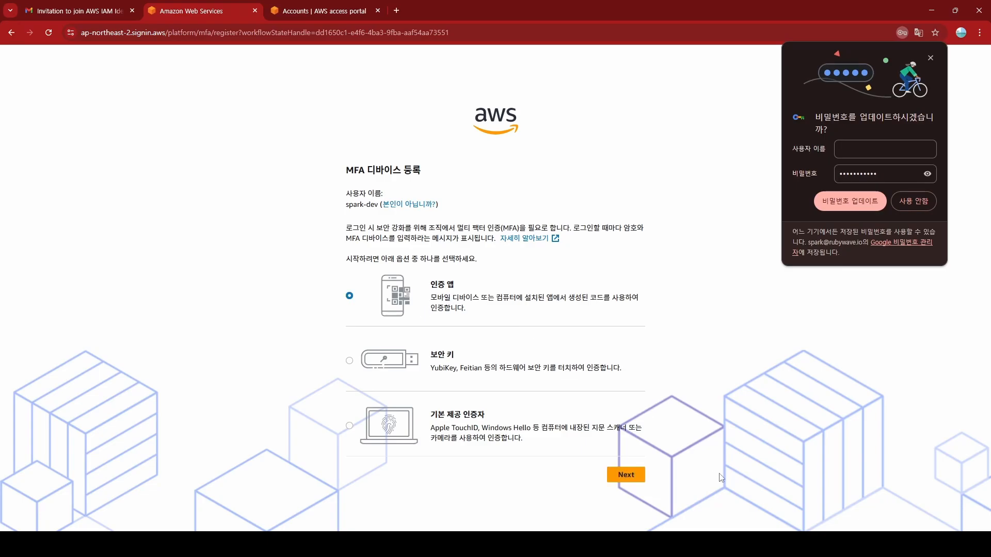
left_click(626, 474)
left_click(418, 340)
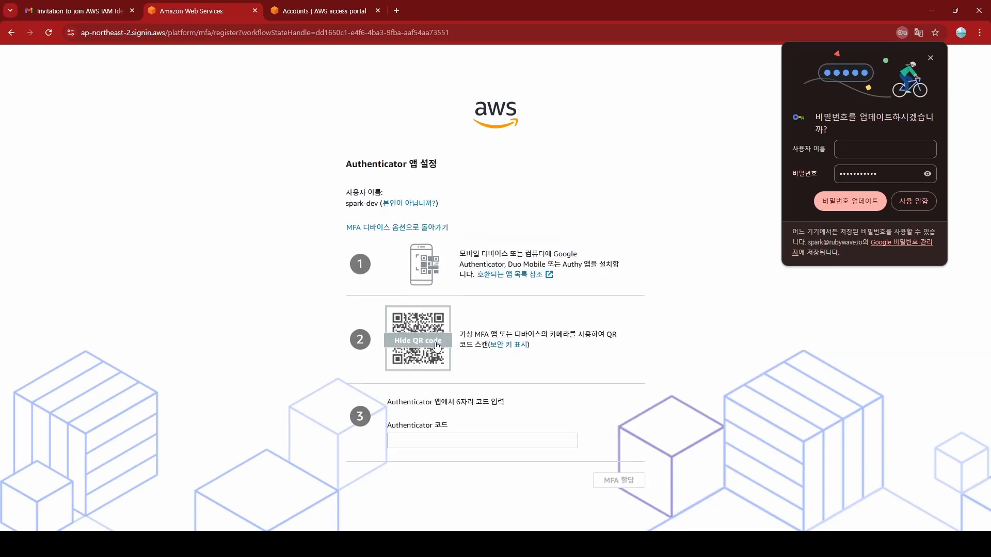
left_click(565, 441)
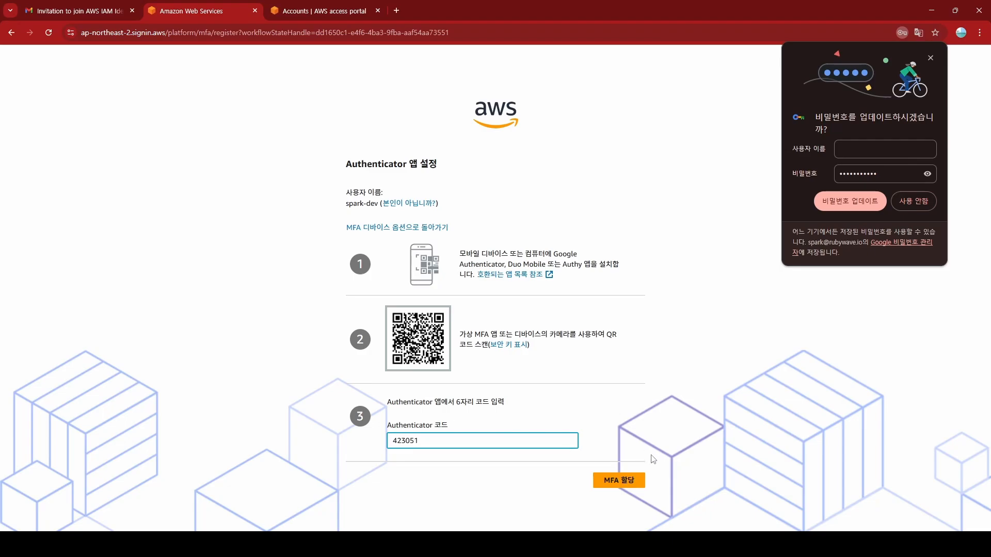
left_click(627, 480)
left_click(634, 385)
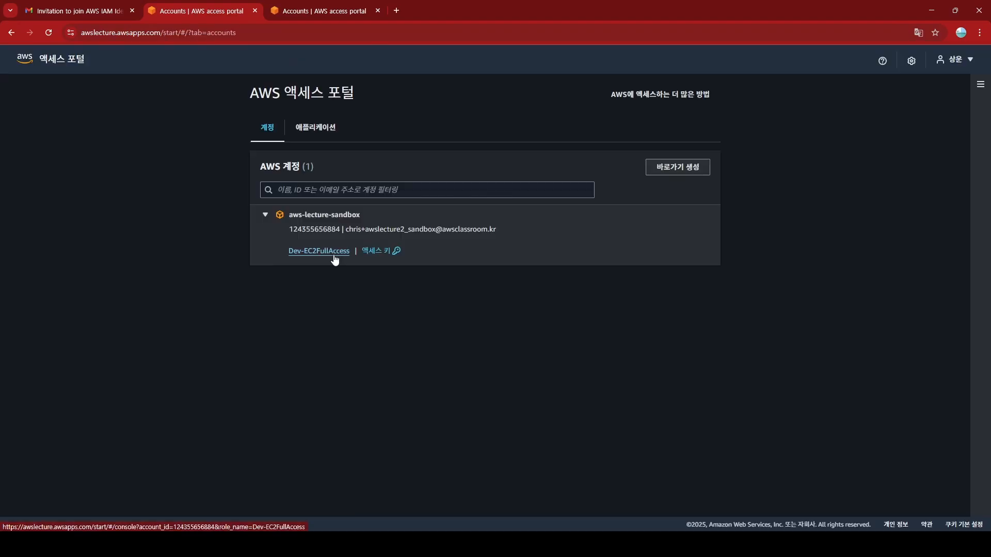
Open the aws-lecture-sandbox console with the Dev-EC2FullAccess role and check access to the S3 general purpose buckets
left_click(335, 258)
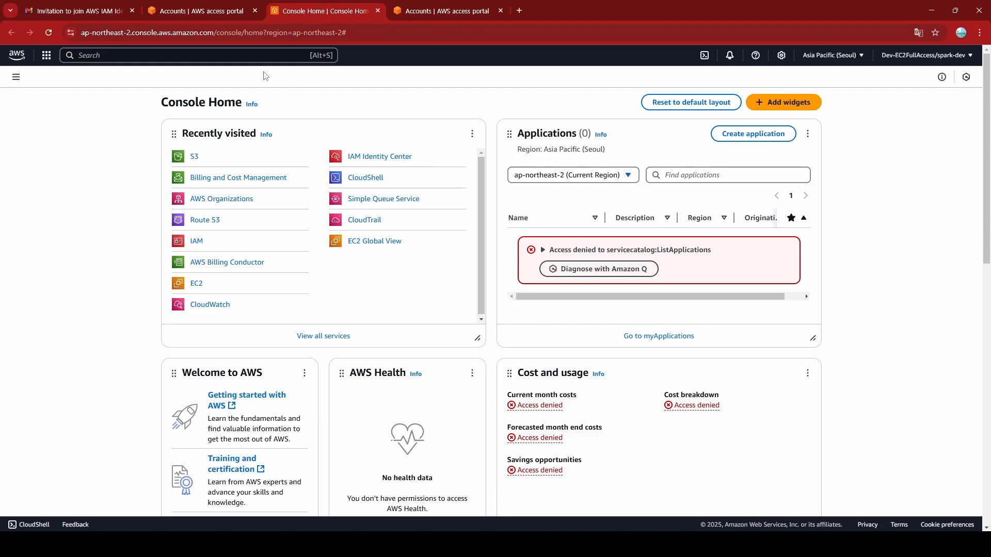
key("alt+s")
type("s3")
left_click(222, 110)
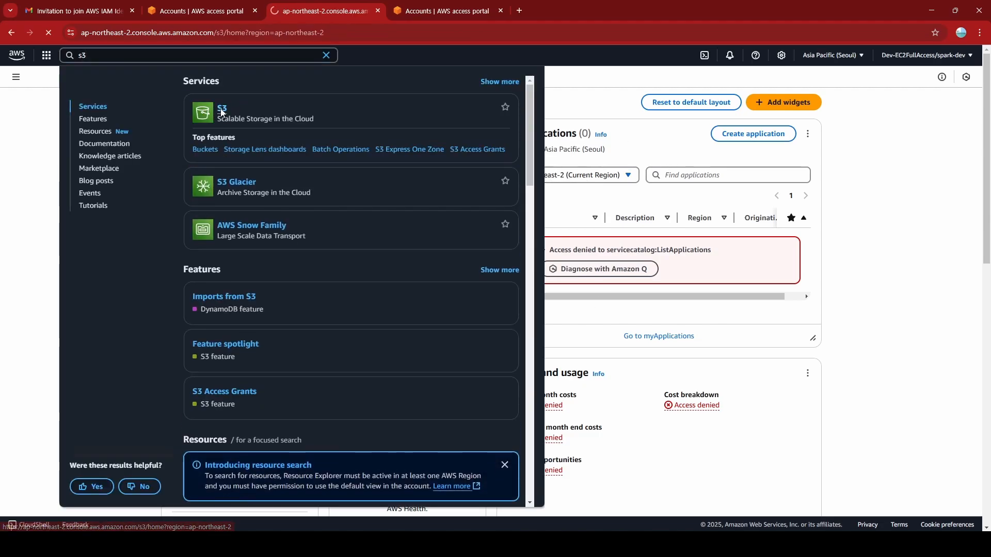
left_click(16, 77)
left_click(47, 124)
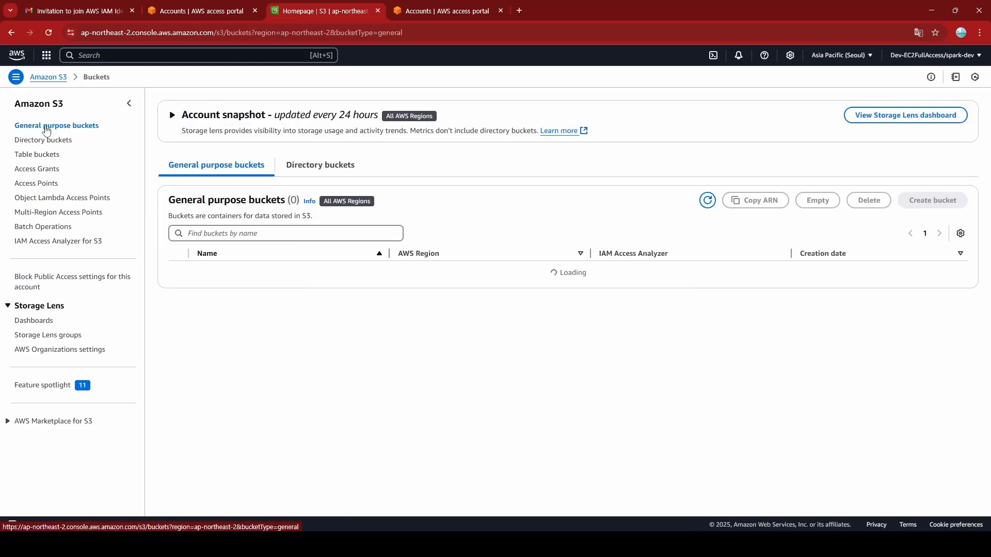
left_click_drag(245, 292, 191, 288)
Check EC2 access by opening the running instances list and the instance launch form
left_click(182, 51)
type("ec2")
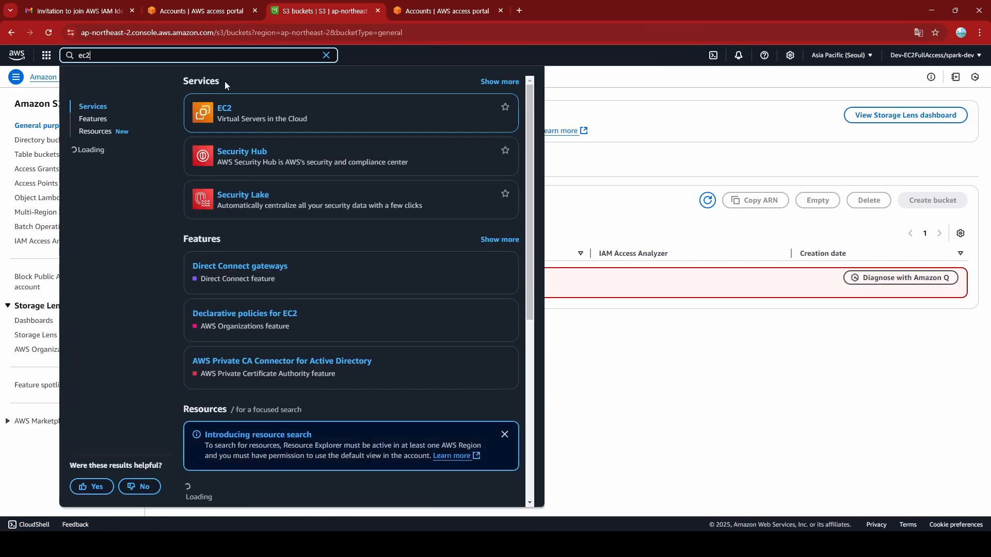
left_click(227, 112)
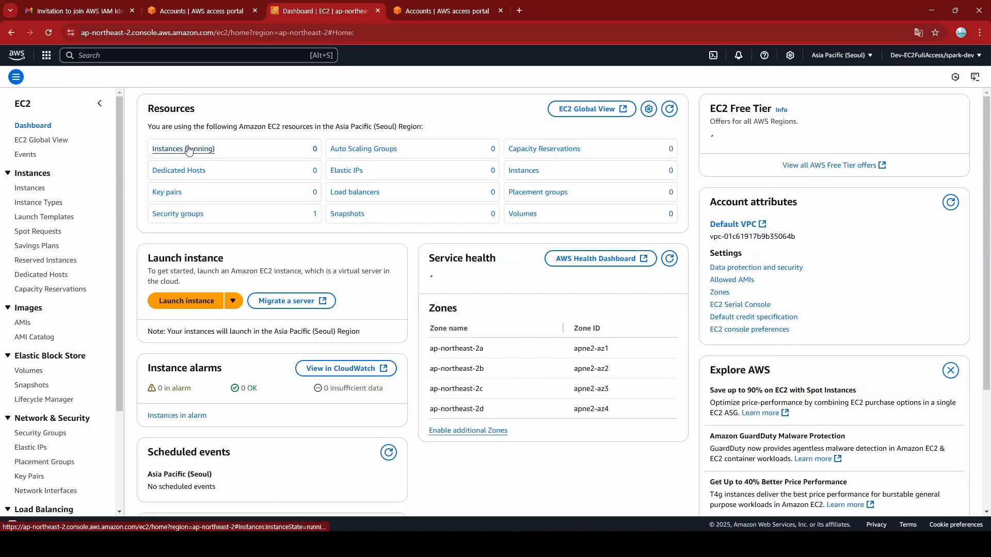
left_click(212, 155)
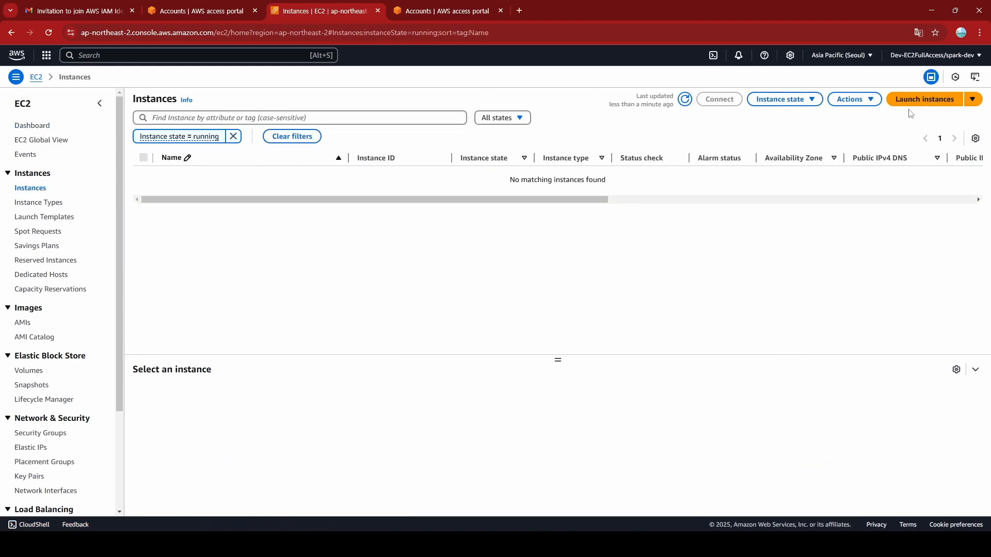
left_click(924, 99)
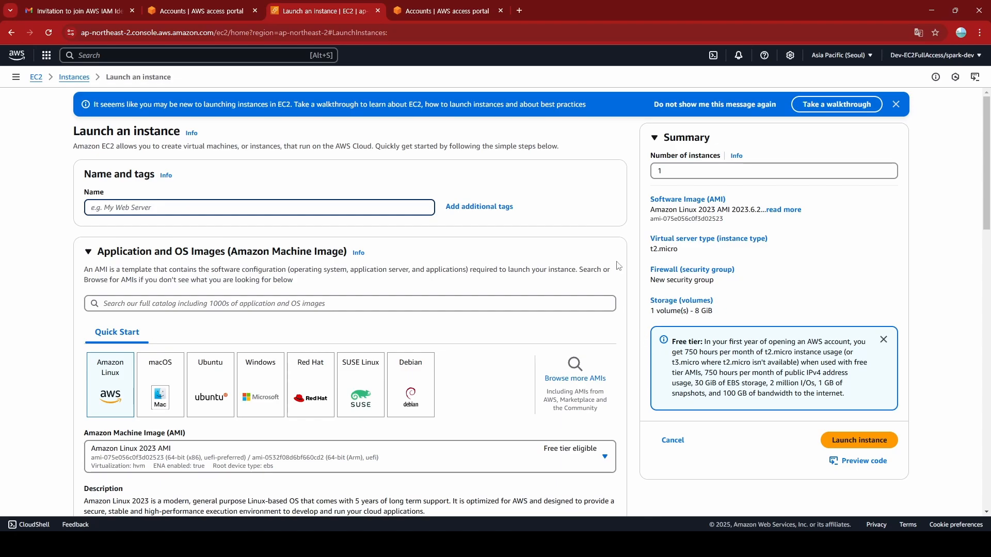
Return to the access portal, open the Dev-EC2FullAccess access keys and examine the access key ID in the credentials profile
left_click(196, 11)
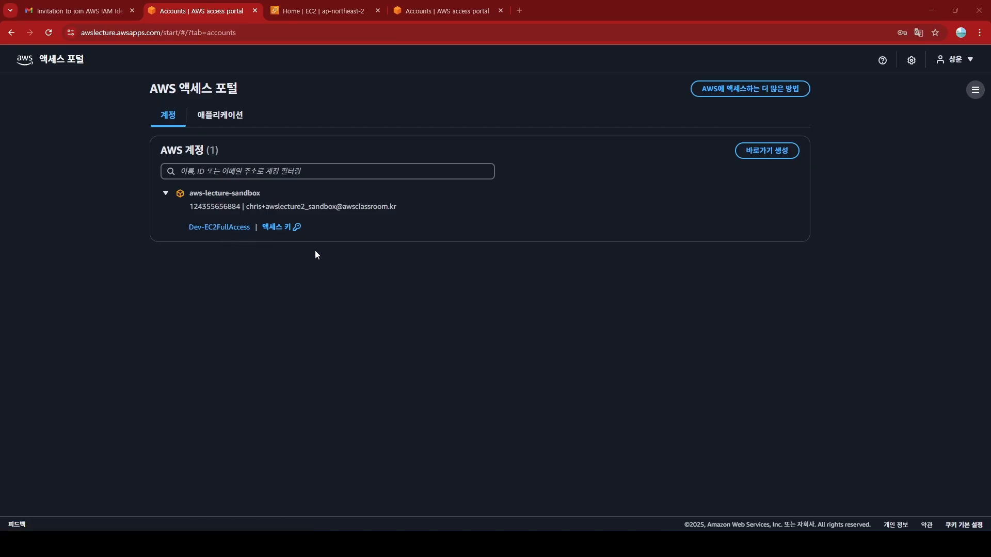
left_click(279, 231)
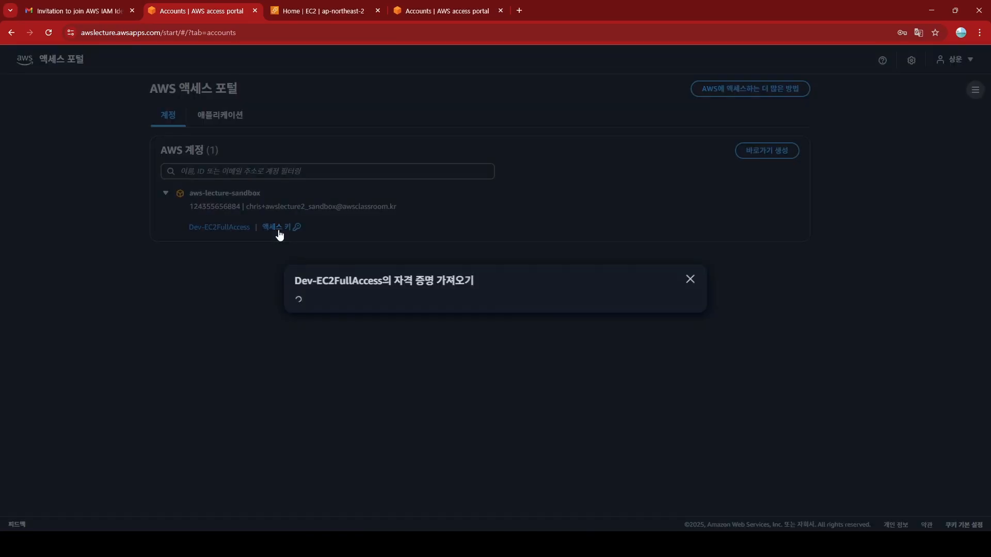
scroll(375, 382, "down", 1)
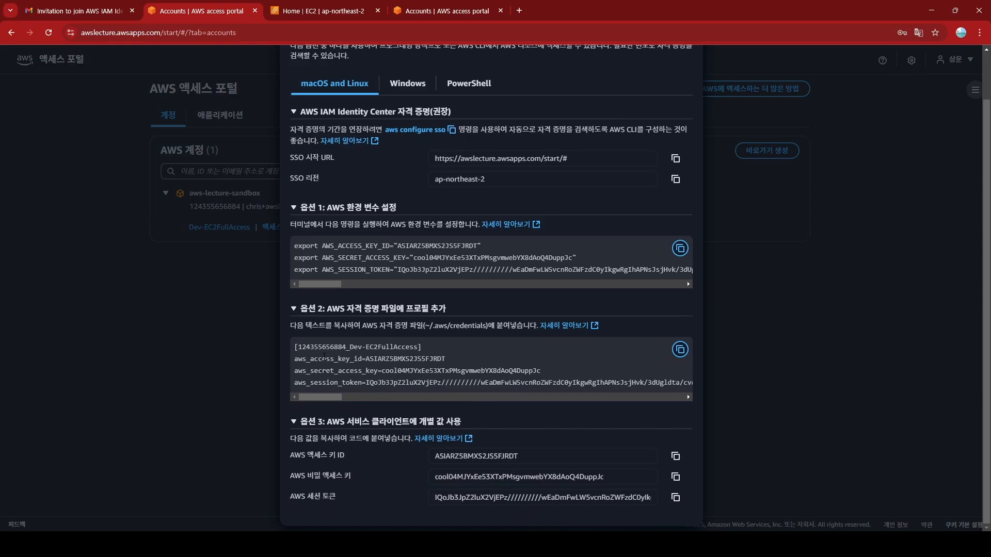
left_click_drag(294, 361, 457, 362)
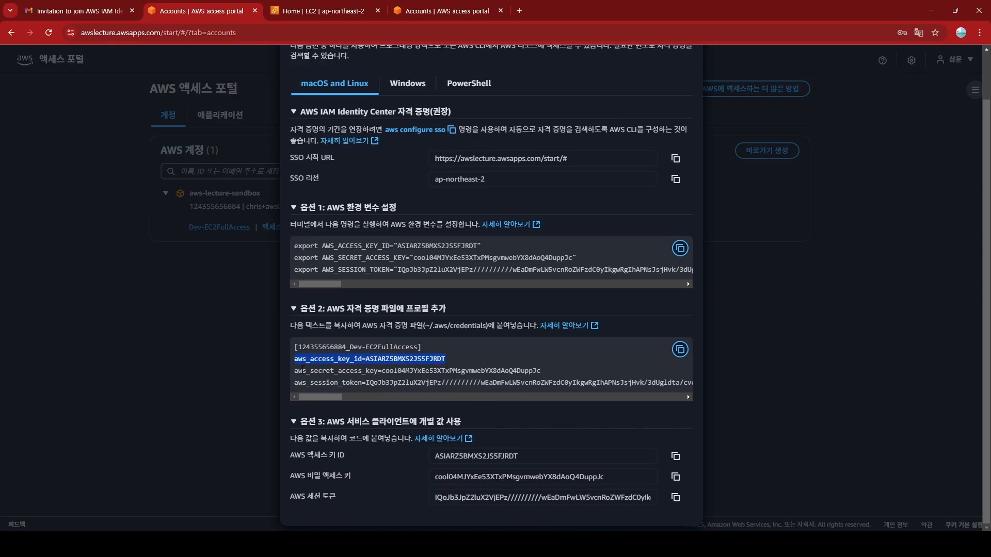
Examine the secret access key and session token within the full credentials profile, and copy the individual AWS session token
left_click_drag(302, 370, 523, 368)
mouse_move(302, 382)
left_mouse_down()
mouse_move(592, 383)
mouse_move(599, 398)
mouse_move(669, 397)
mouse_move(295, 398)
left_mouse_up()
left_click(444, 370)
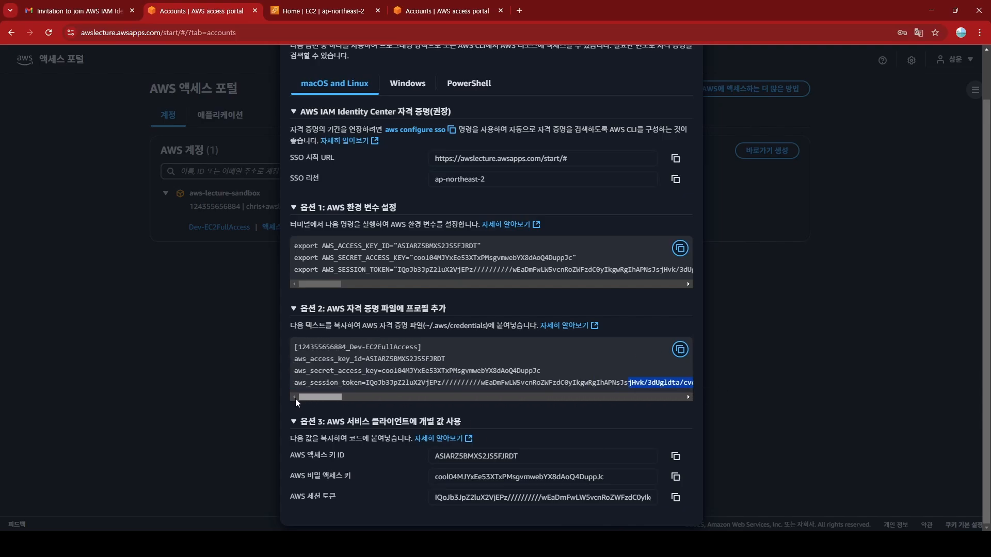
left_click_drag(293, 348, 713, 380)
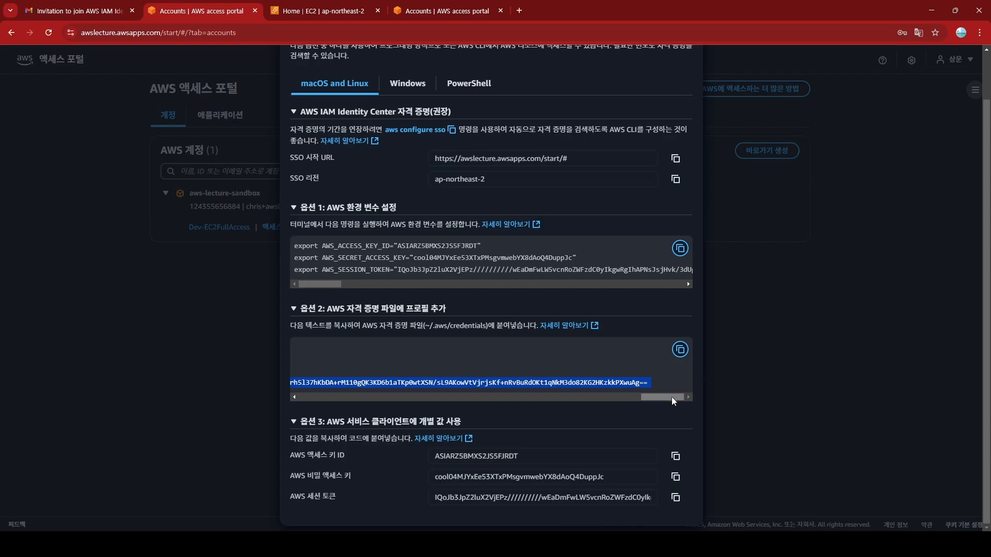
left_click_drag(672, 398, 299, 399)
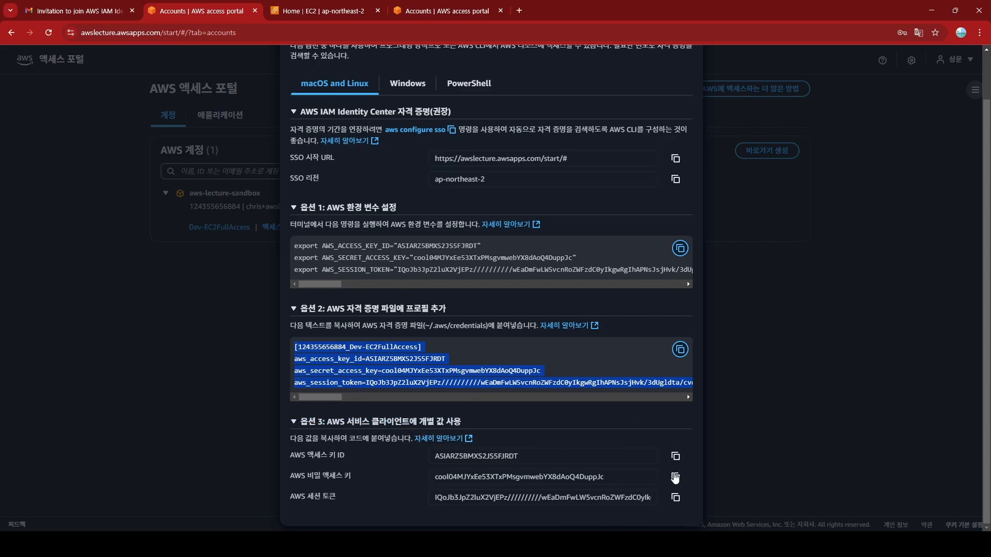
left_click(675, 497)
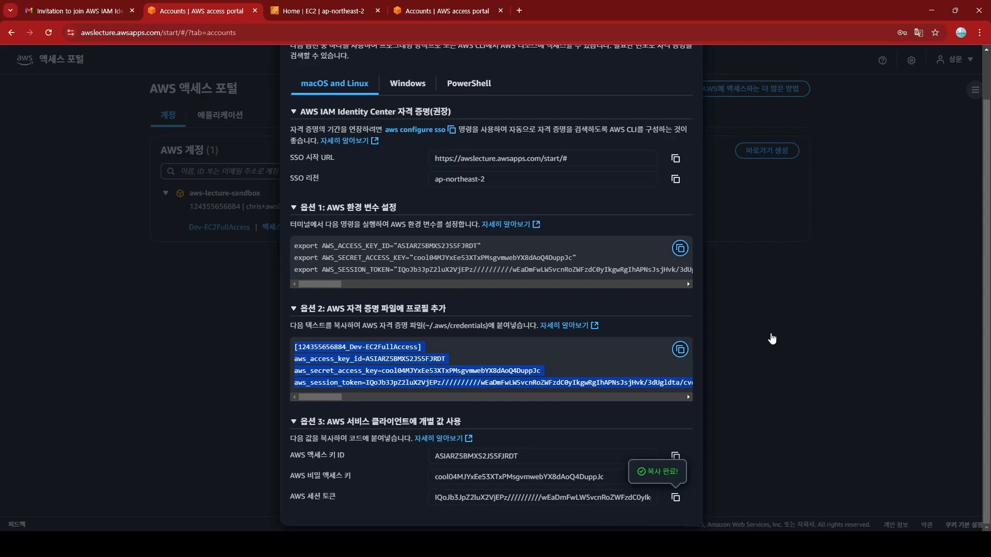
Compare the PowerShell, Windows, and macOS and Linux credential instructions, close them and show the additional ways to access AWS
left_click(470, 85)
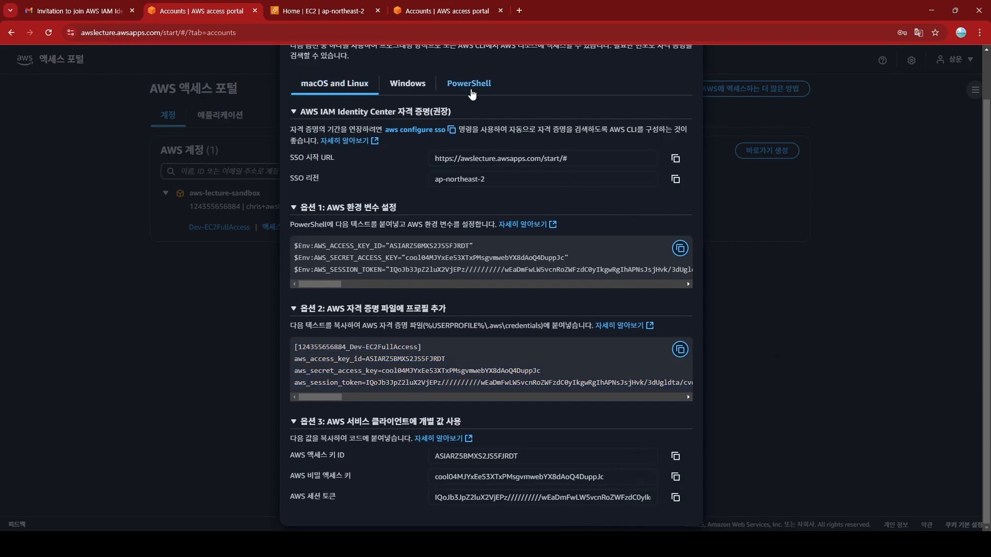
left_click(421, 86)
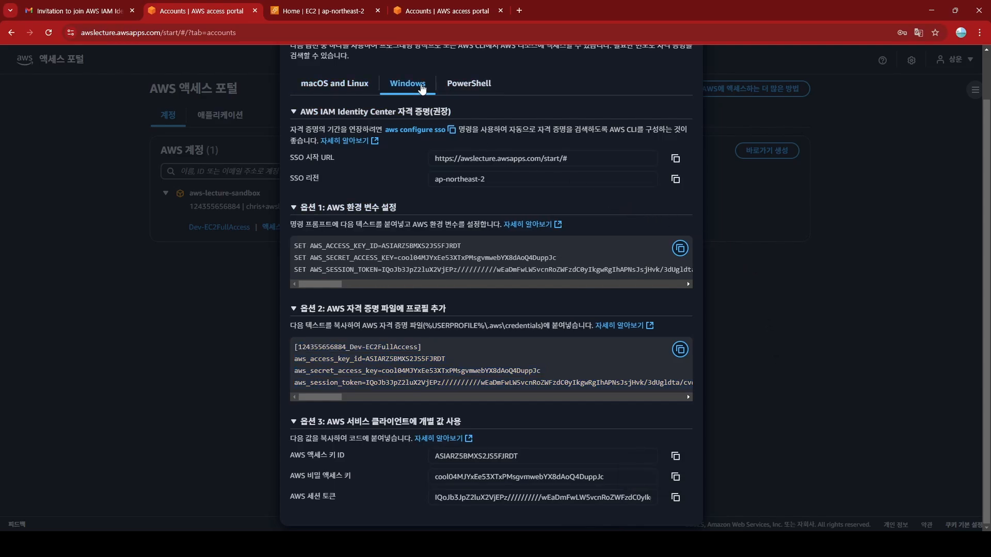
left_click(454, 84)
left_click(351, 84)
left_click(790, 370)
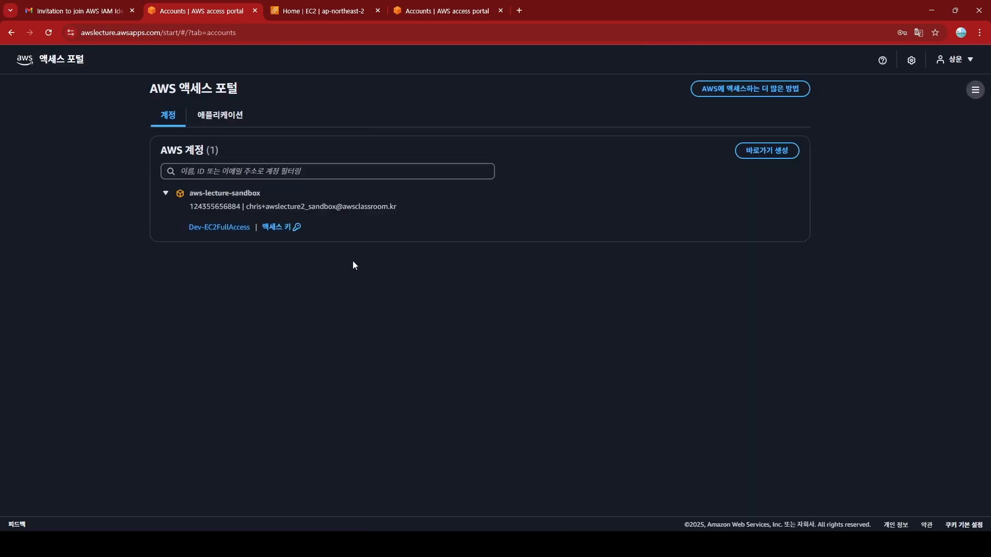
left_click(976, 91)
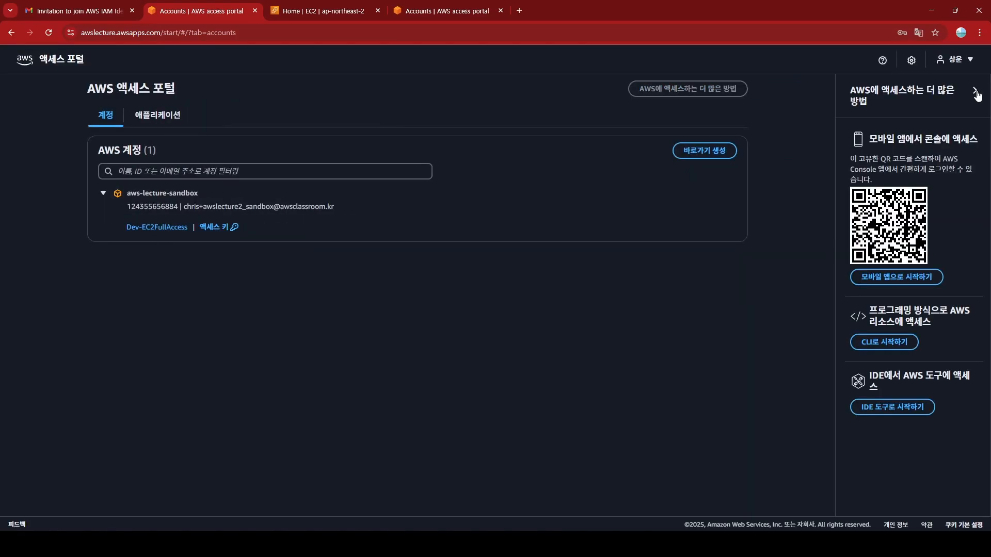